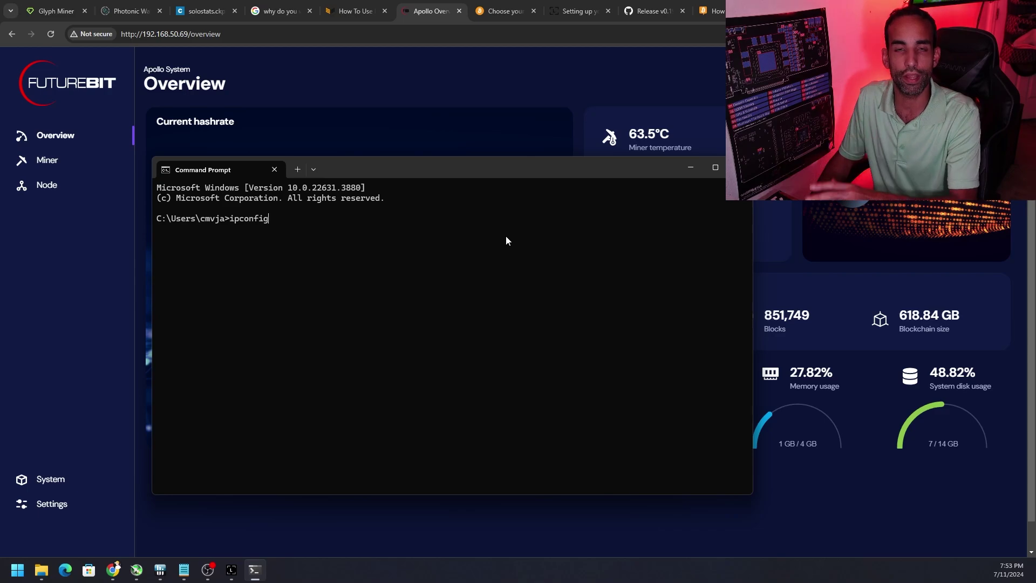
- Close the Command Prompt and copy the line rpcallowip=127.0.0.1 from the configuration file section of the Bitcoin Magazine Apollo guide
left_click(740, 167)
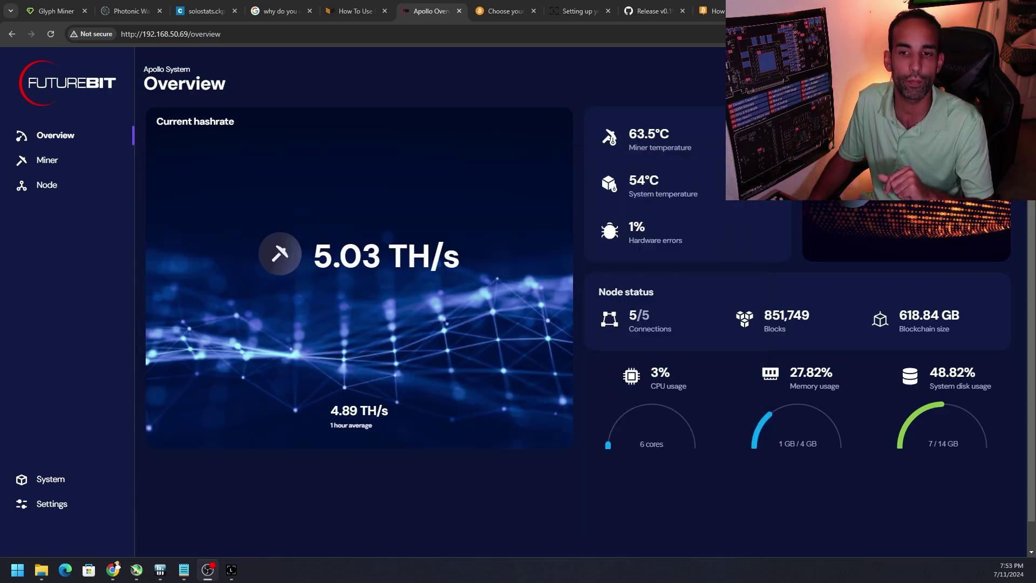
left_click(357, 11)
scroll(856, 284, "down", 10)
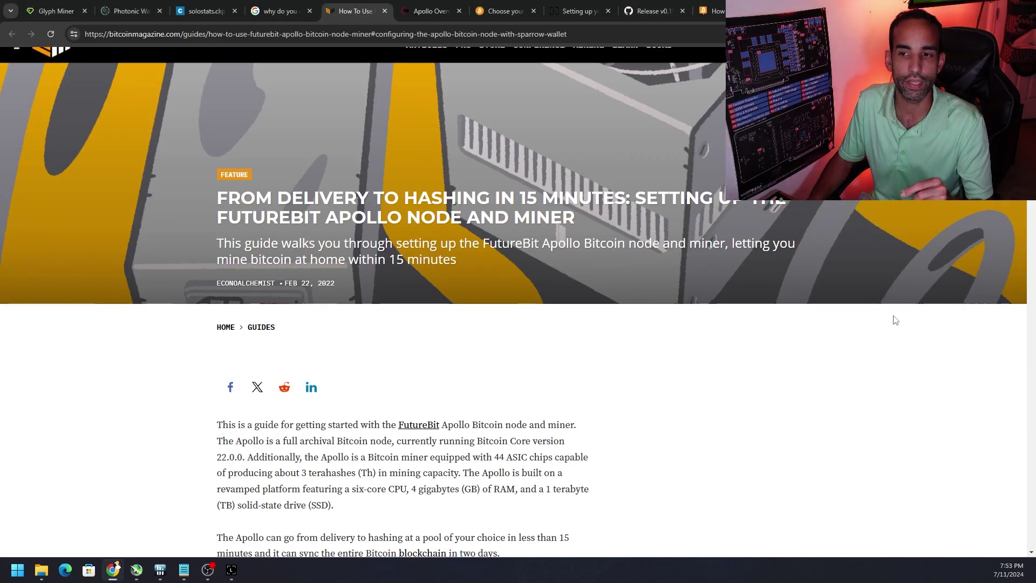
scroll(895, 320, "down", 15)
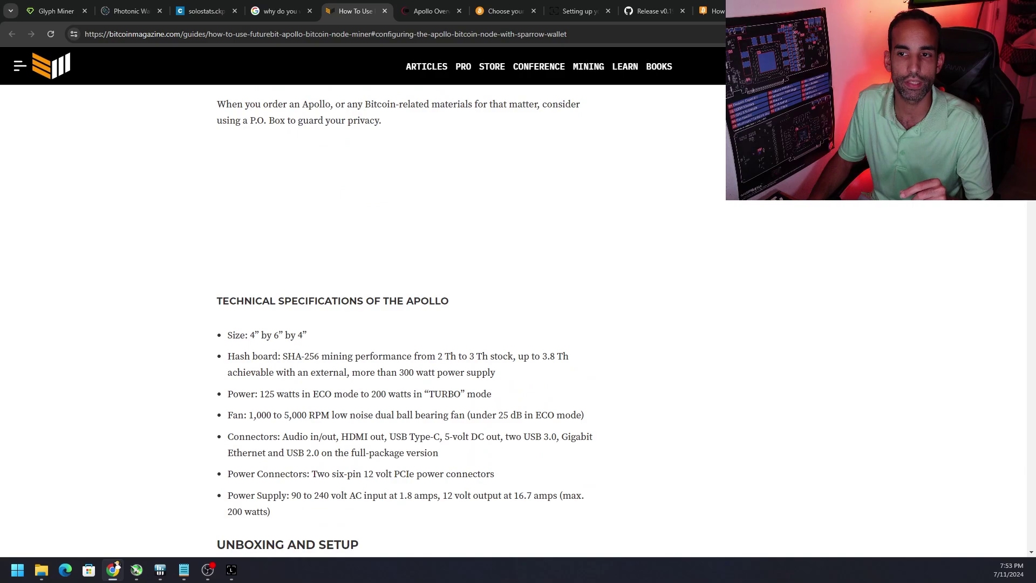
scroll(1027, 222, "down", 20)
left_click_drag(1027, 221, 997, 430)
left_click_drag(218, 238, 475, 252)
left_click_drag(228, 270, 286, 297)
left_click_drag(229, 329, 322, 332)
key("ctrl+c")
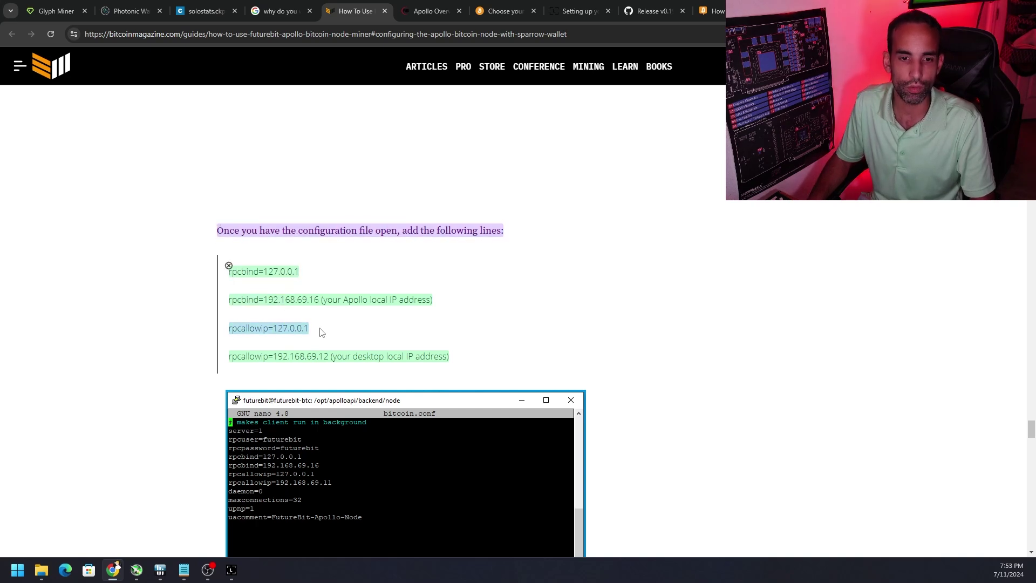
- Open the Bitcoin node settings in the FutureBit Apollo dashboard
left_click(432, 15)
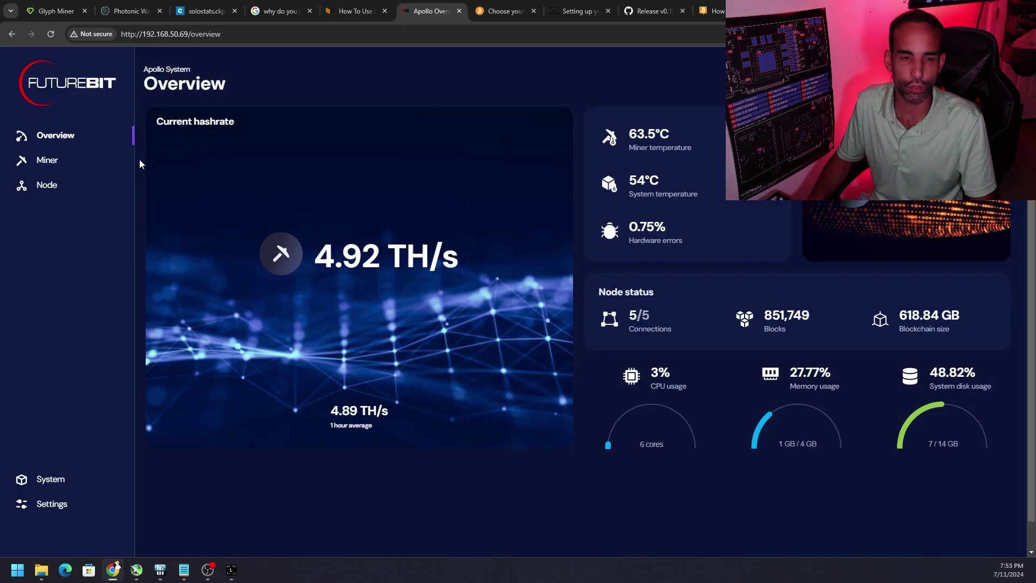
left_click(65, 504)
left_click(296, 116)
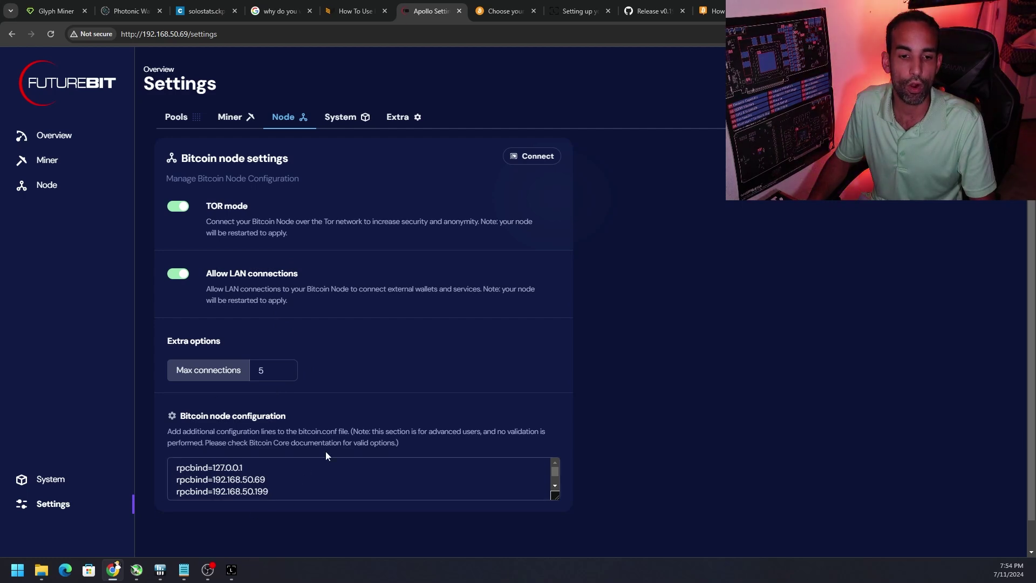
- Compare the guide's rpcbind line for the Apollo local IP address with the rpcbind lines in the Apollo's Bitcoin node configuration
left_click(354, 10)
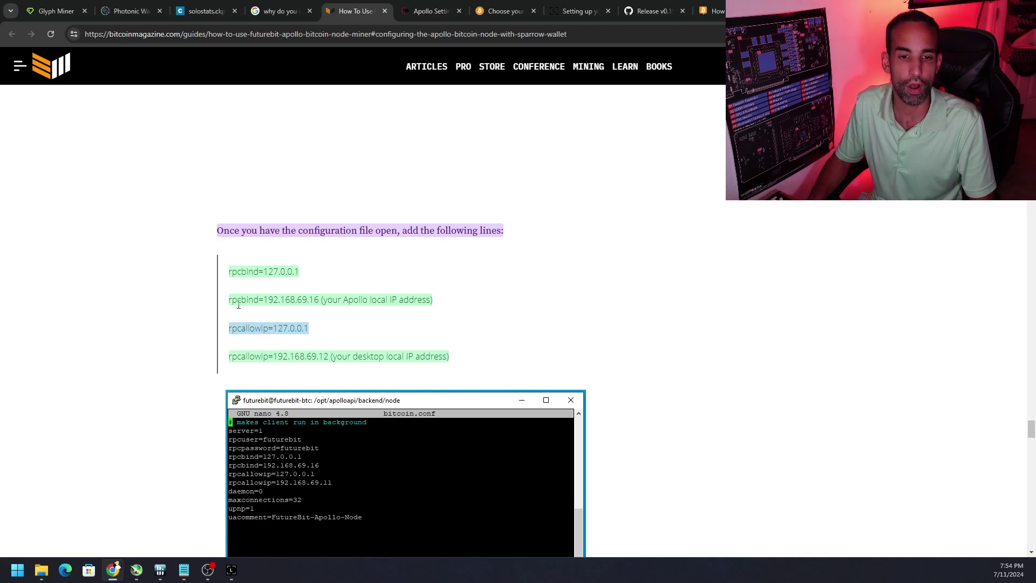
left_click_drag(264, 300, 335, 301)
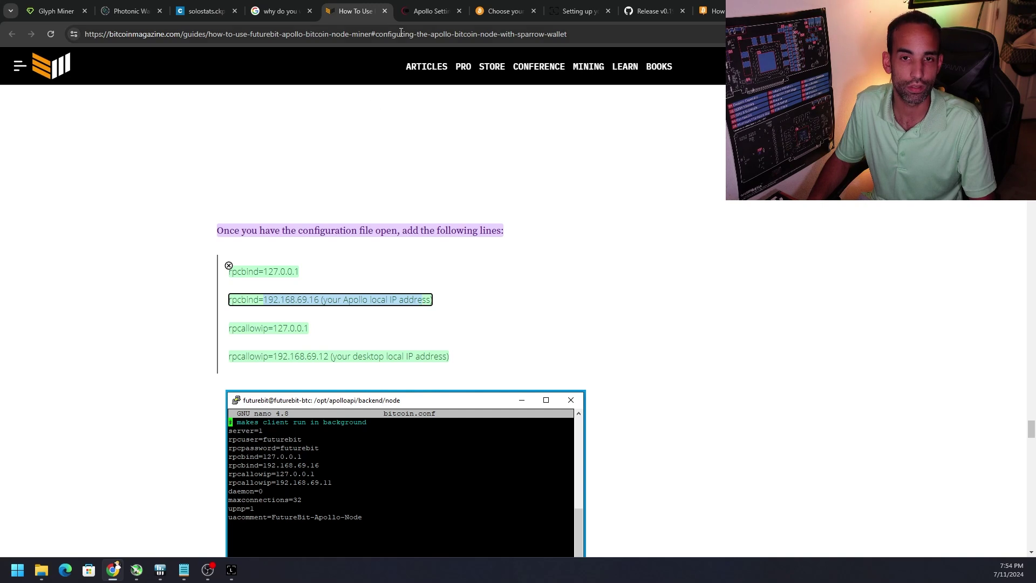
key("ctrl+Tab")
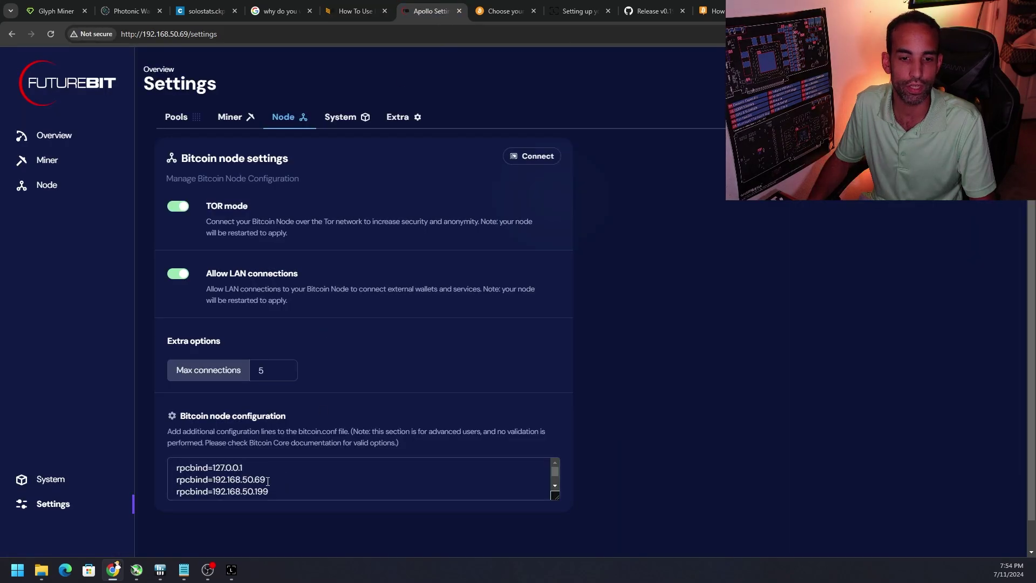
triple_click(267, 481)
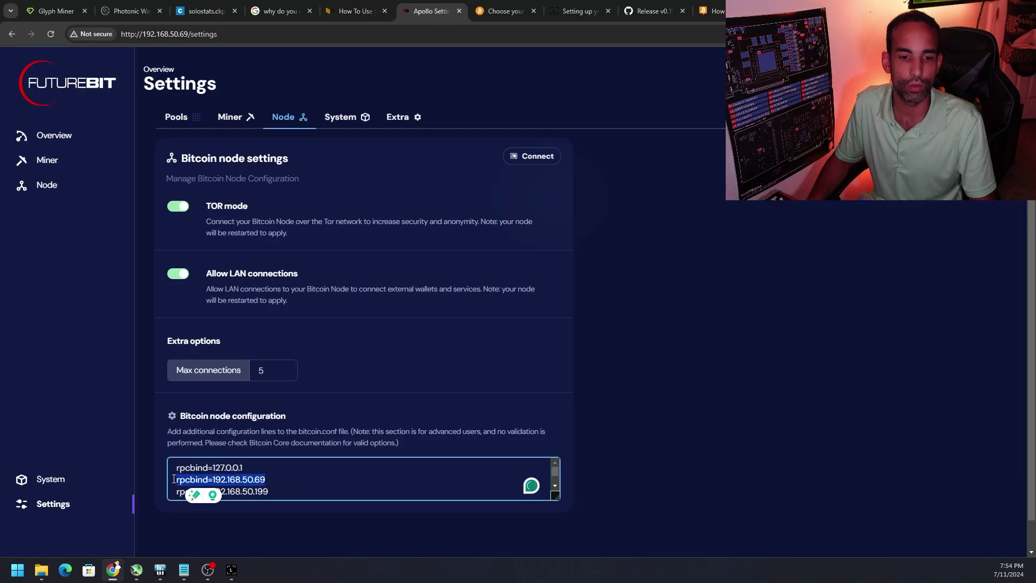
left_click_drag(270, 489, 179, 487)
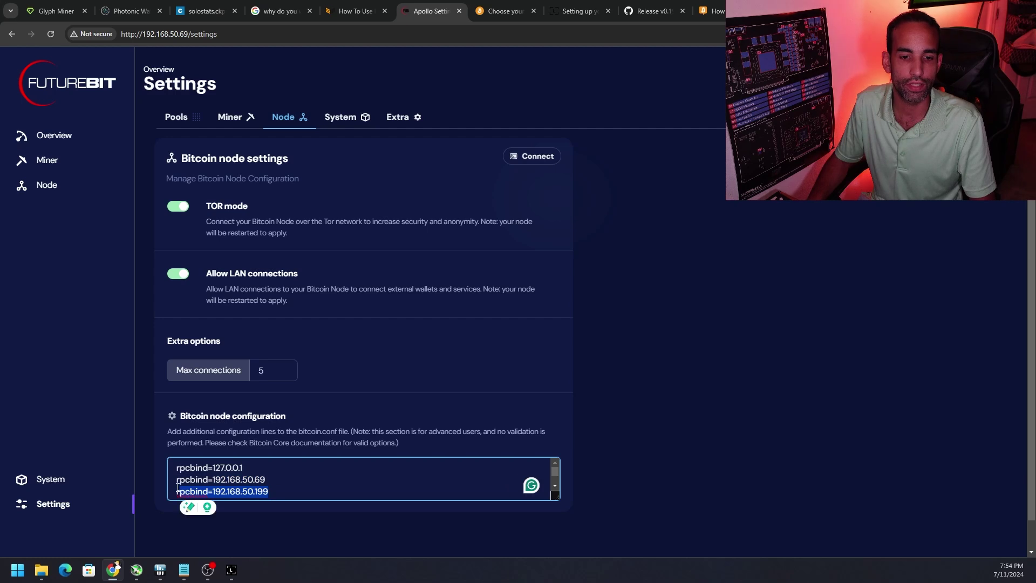
left_click(610, 376)
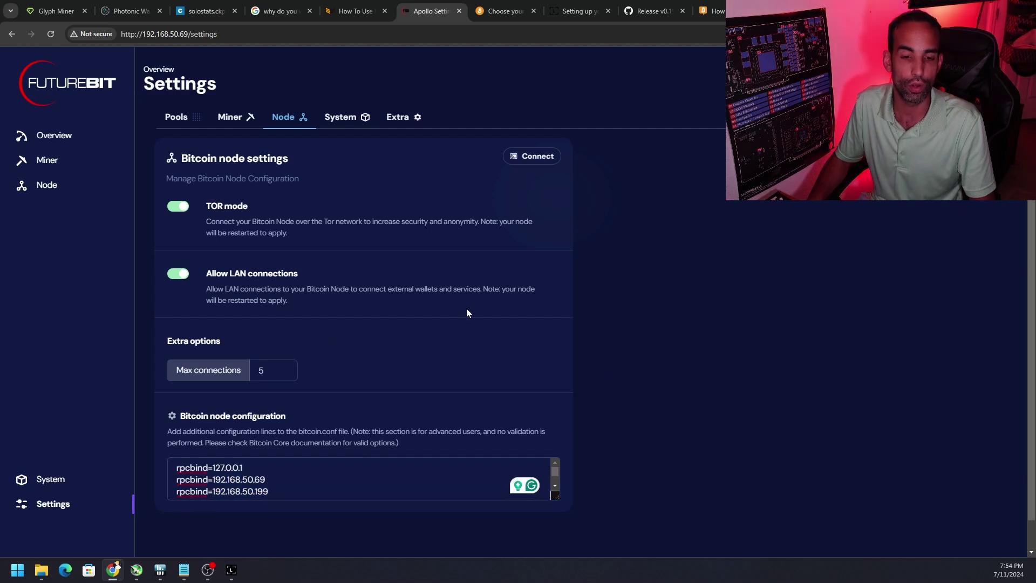
scroll(637, 422, "down", 2)
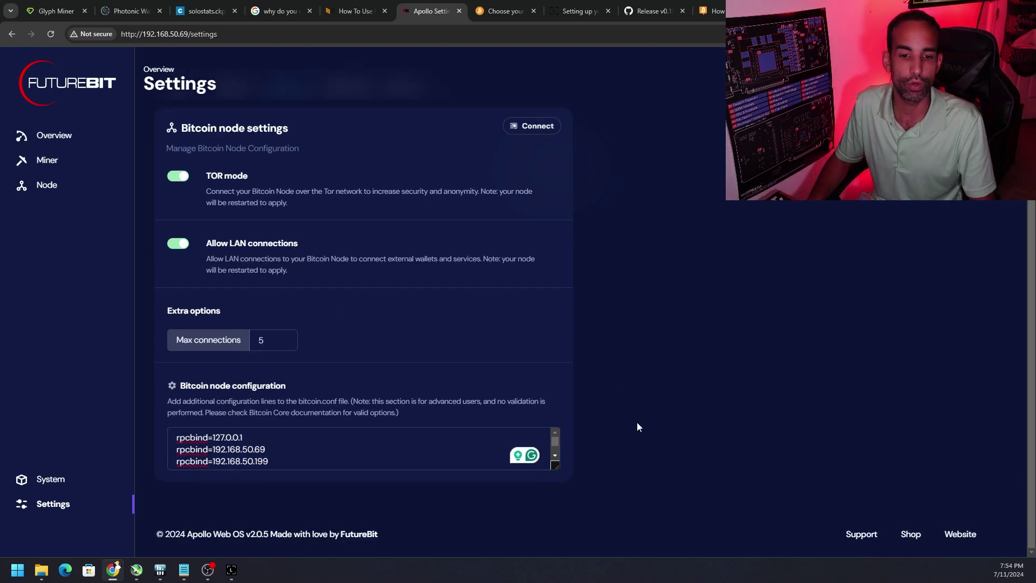
scroll(654, 378, "up", 2)
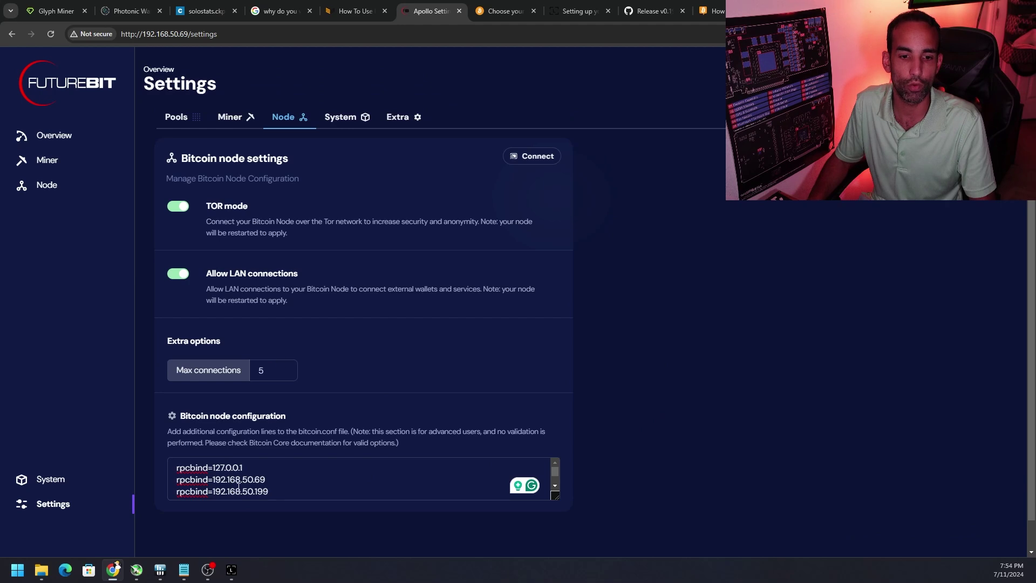
- Try to add the line rpcallowip=127.0.0.1 after rpcbind=192.168.50.199 in the Bitcoin node configuration
left_click(306, 491)
key("Return")
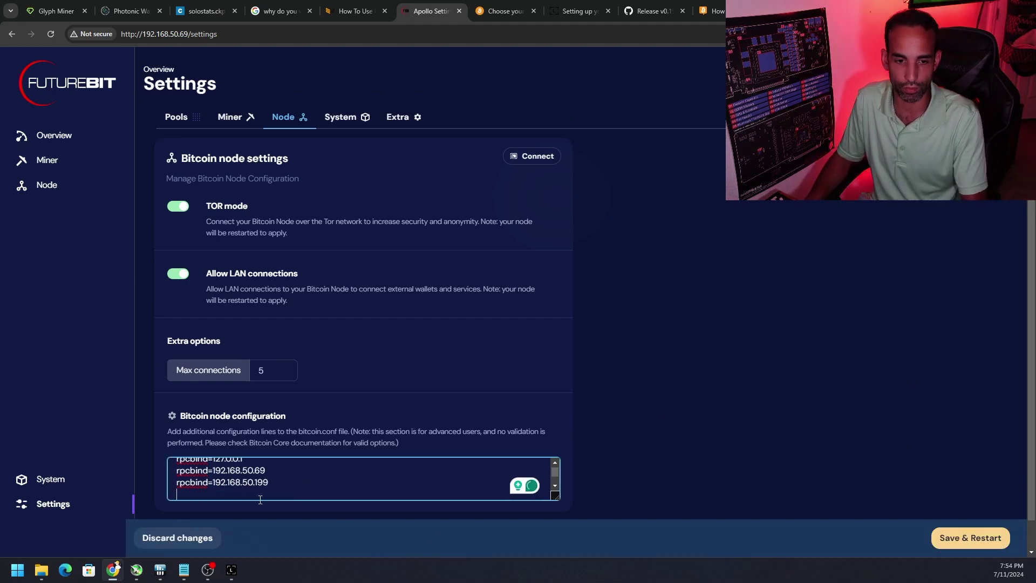
key("ctrl+v")
left_click(671, 334)
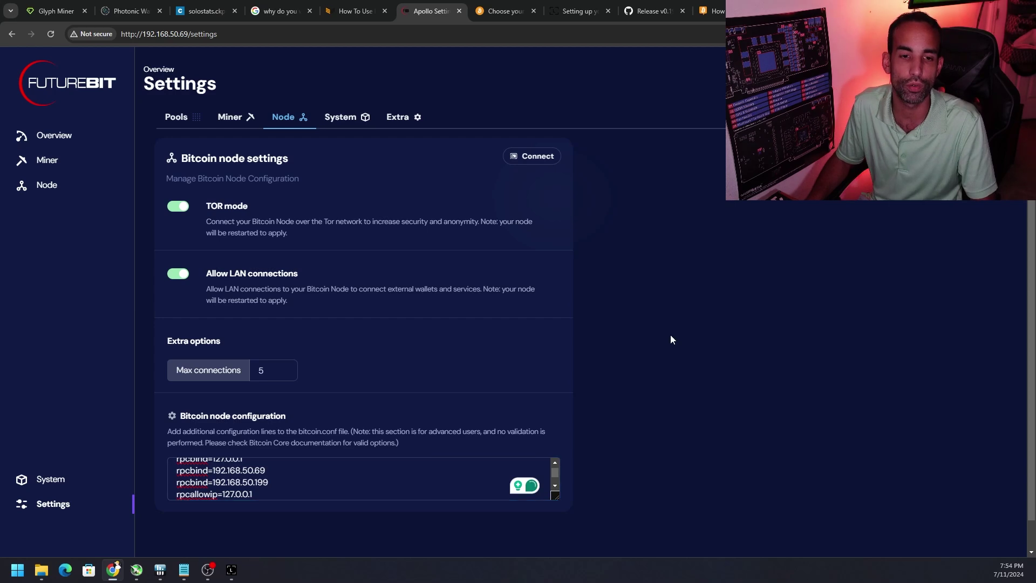
- Check the node's blockchain size and remaining space, and review the rpcbind=127.0.0.1 line in the Bitcoin node settings
left_click(47, 184)
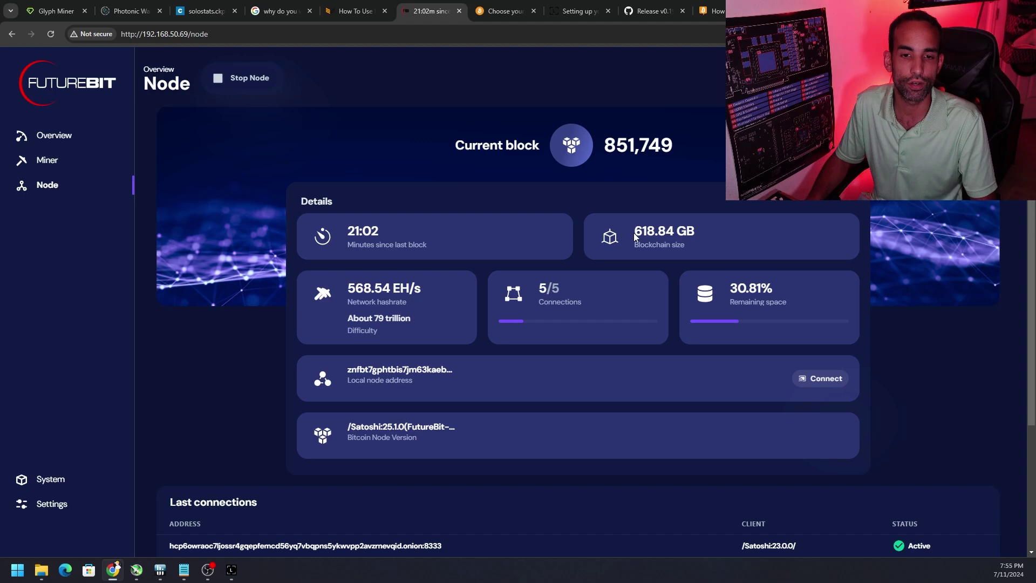
left_click_drag(635, 237, 663, 233)
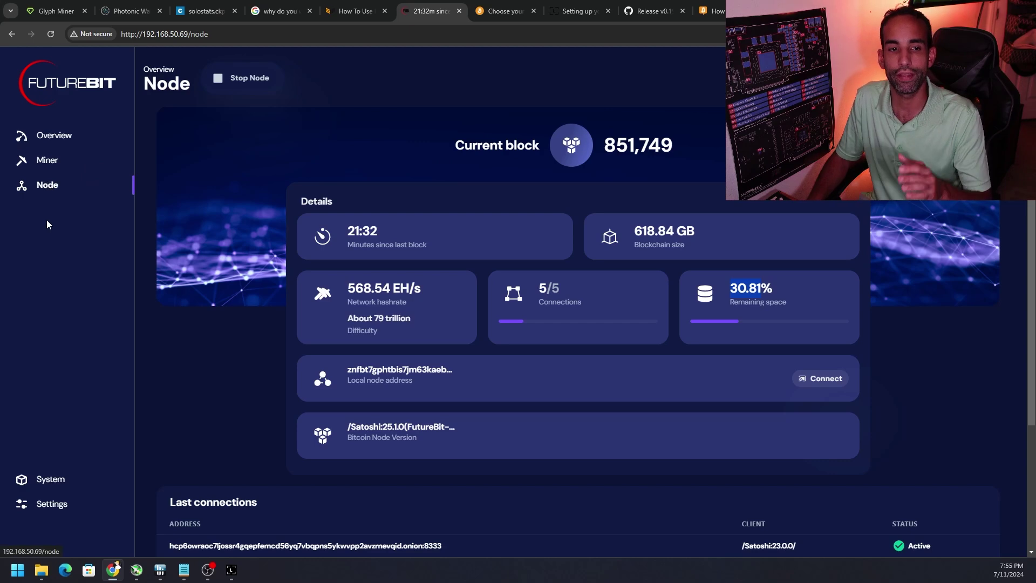
left_click(67, 504)
left_click(288, 120)
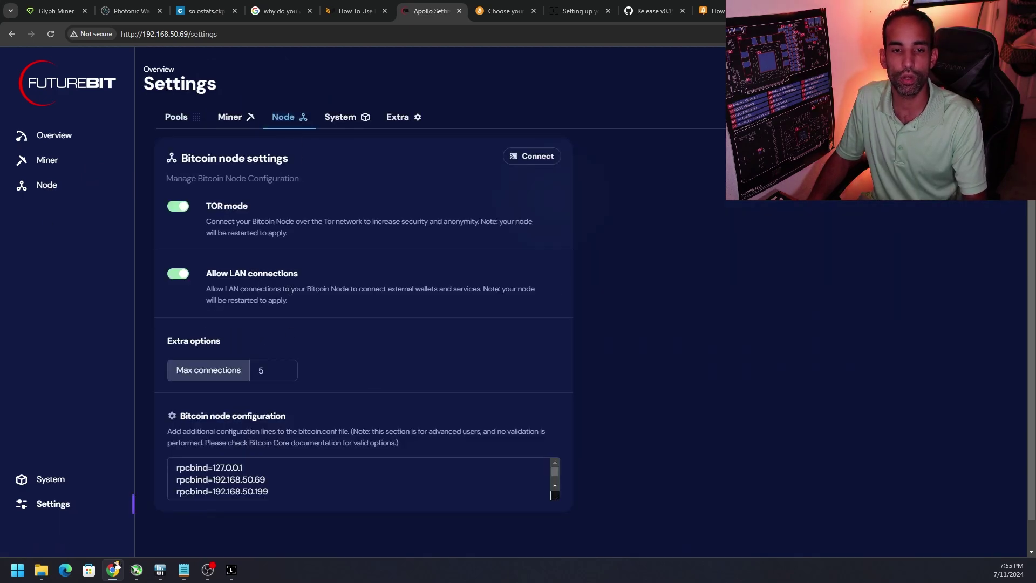
left_click_drag(259, 469, 176, 468)
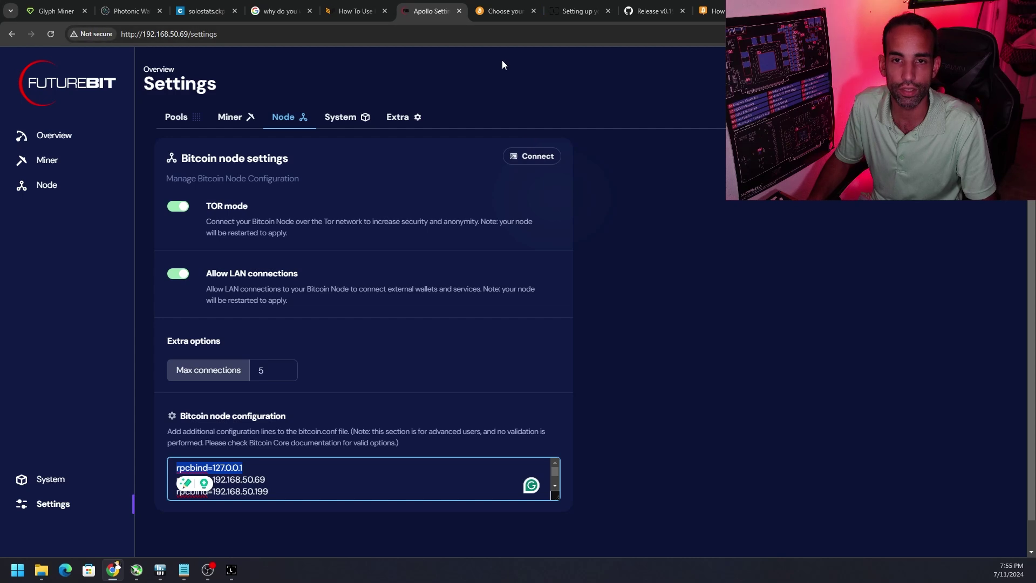
- Review the bitcoin.org list of Windows wallets and the Stack Exchange question on connecting Bitcoin Core to a particular node
left_click(502, 11)
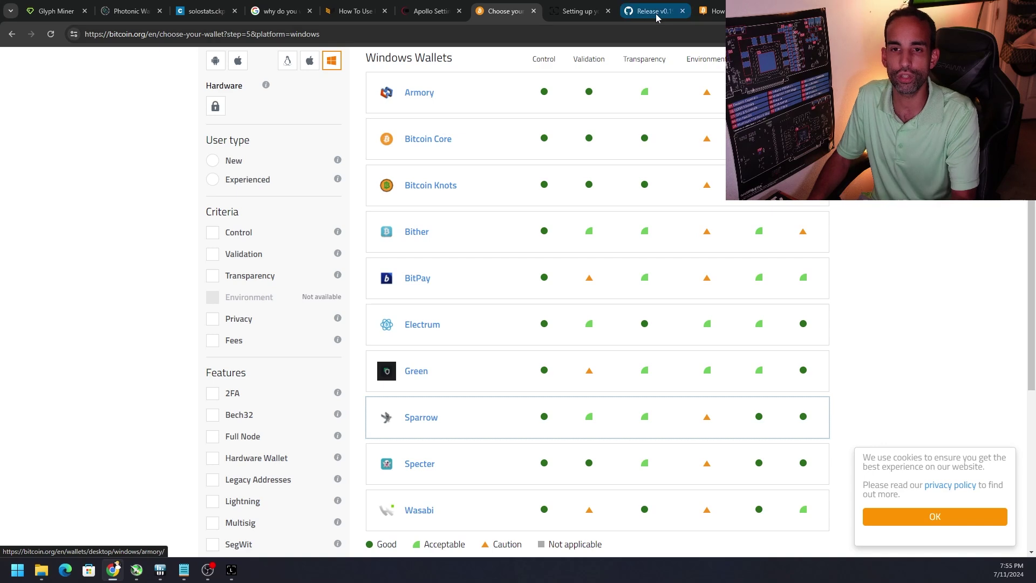
left_click(713, 11)
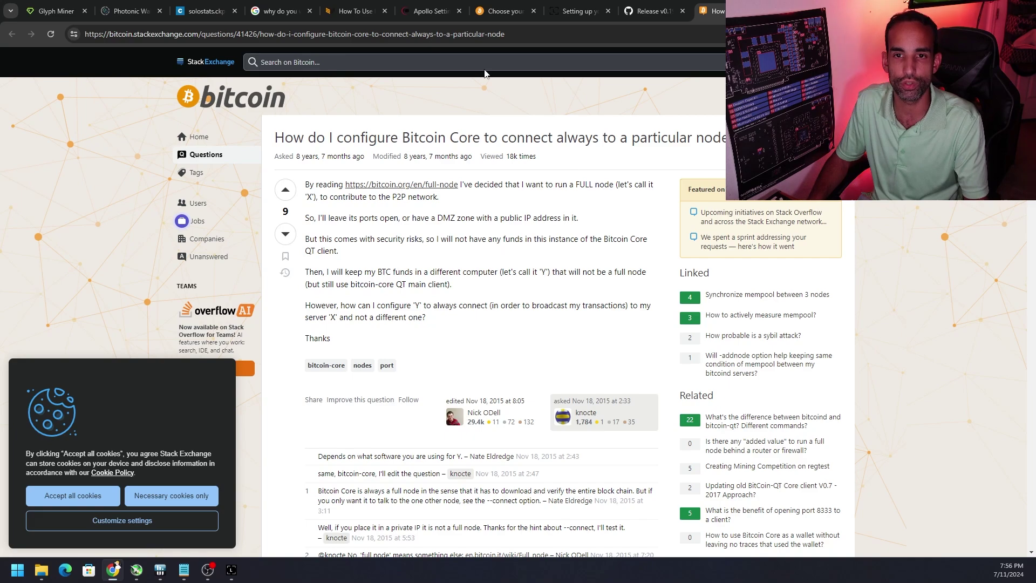
left_click(499, 11)
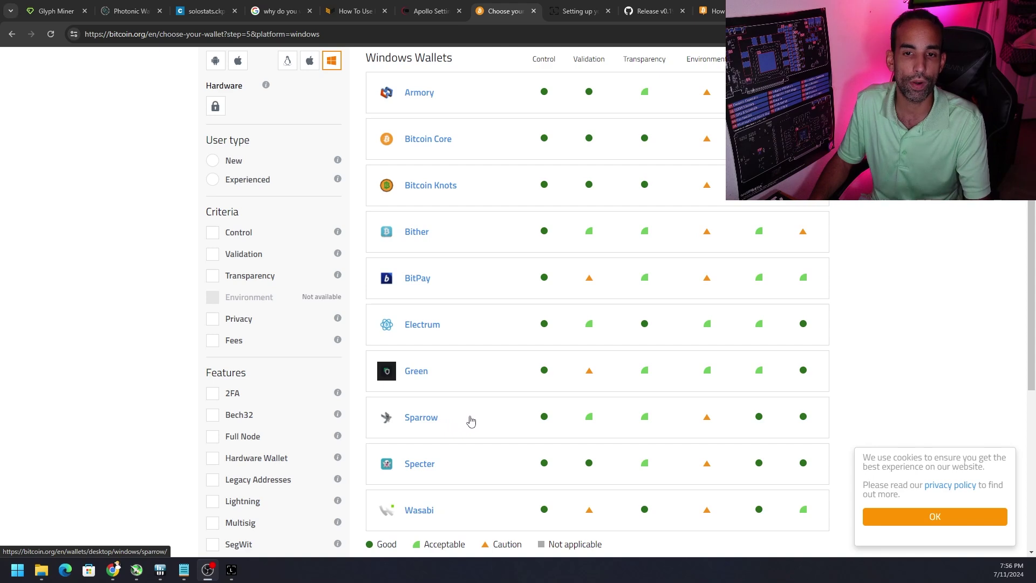
scroll(664, 394, "up", 1)
scroll(760, 384, "down", 1)
- Check the Apollo's node status page and return to the list of Windows wallets
left_click(416, 11)
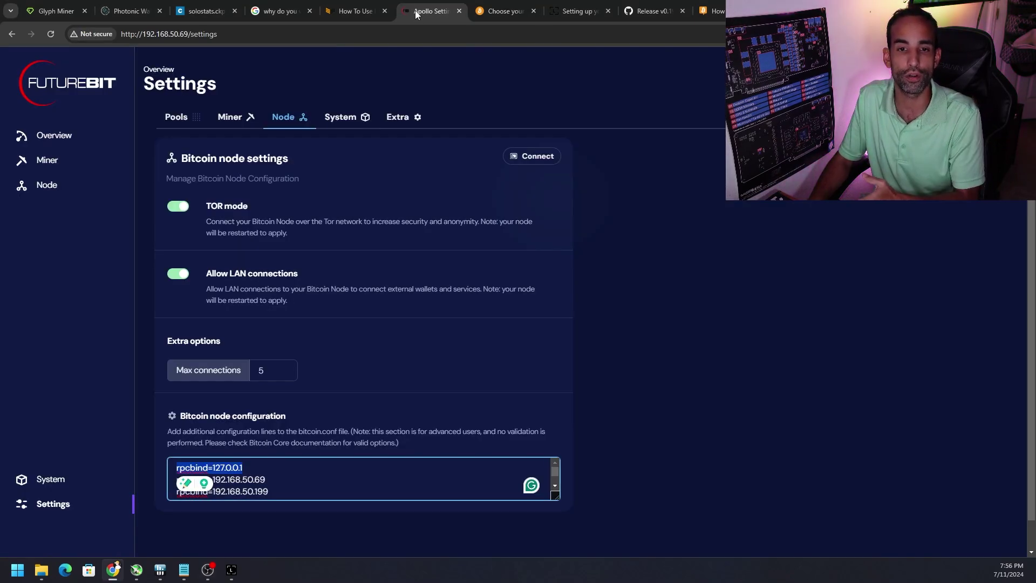
left_click(47, 184)
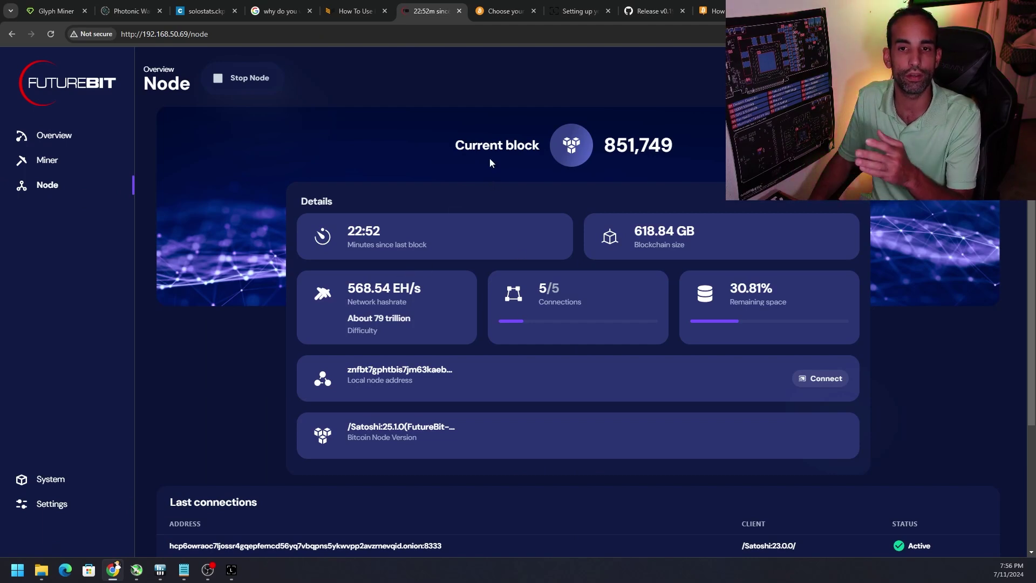
left_click(479, 5)
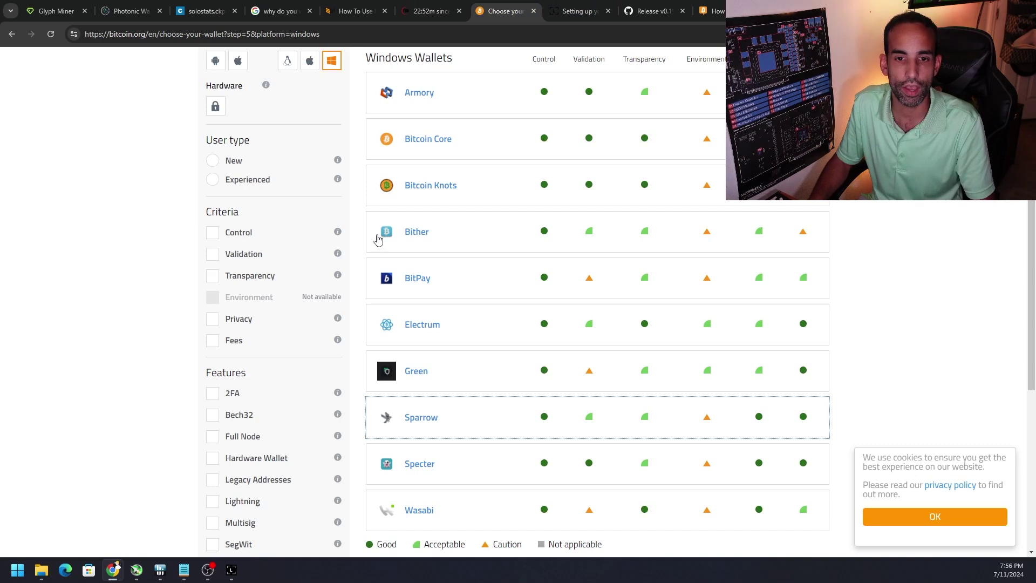
- Open the download page of the Sparrow Wallet website
left_click(756, 11)
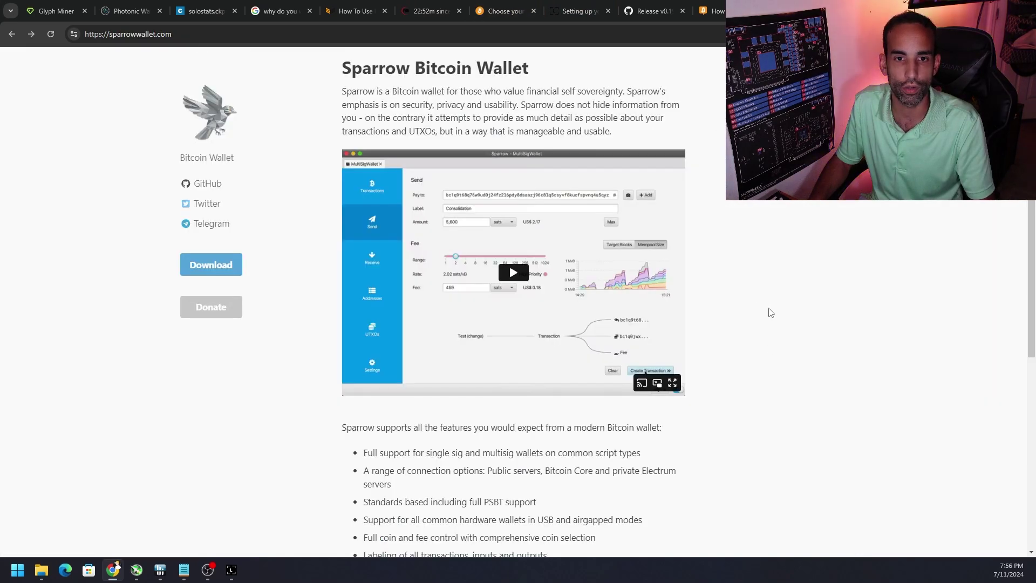
scroll(664, 294, "up", 1)
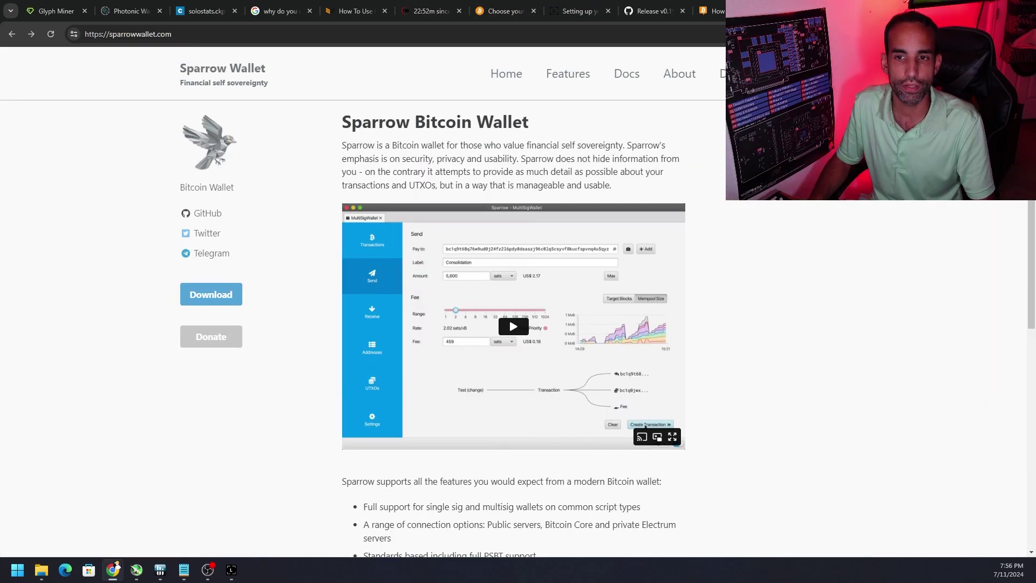
left_click(711, 79)
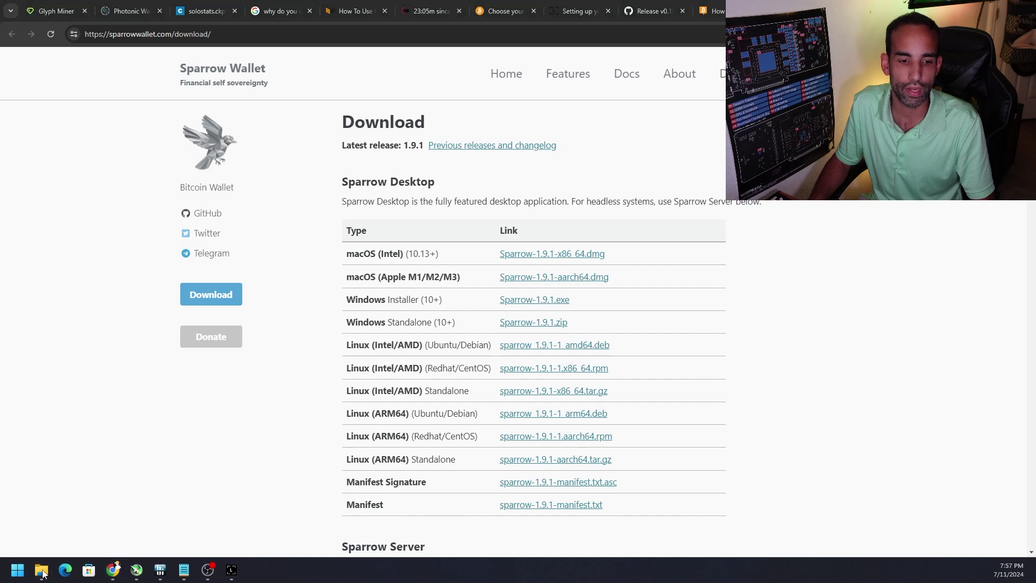
- Launch the Sparrow application from the Downloads > Sparrow-1.9.1 > Sparrow folder and allow it to run despite the SmartScreen block
mouse_move(36, 573)
left_click(61, 530)
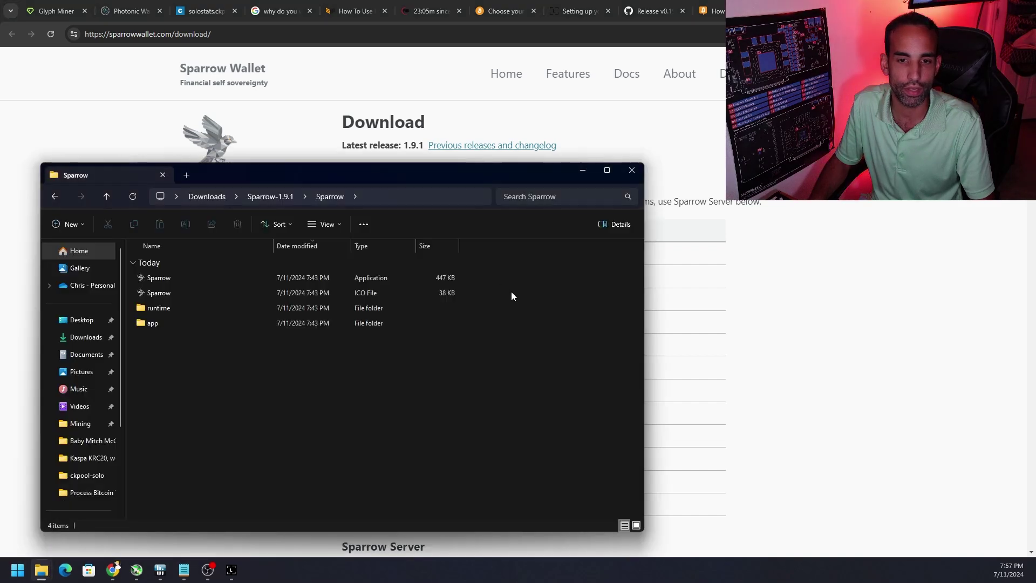
double_click(212, 280)
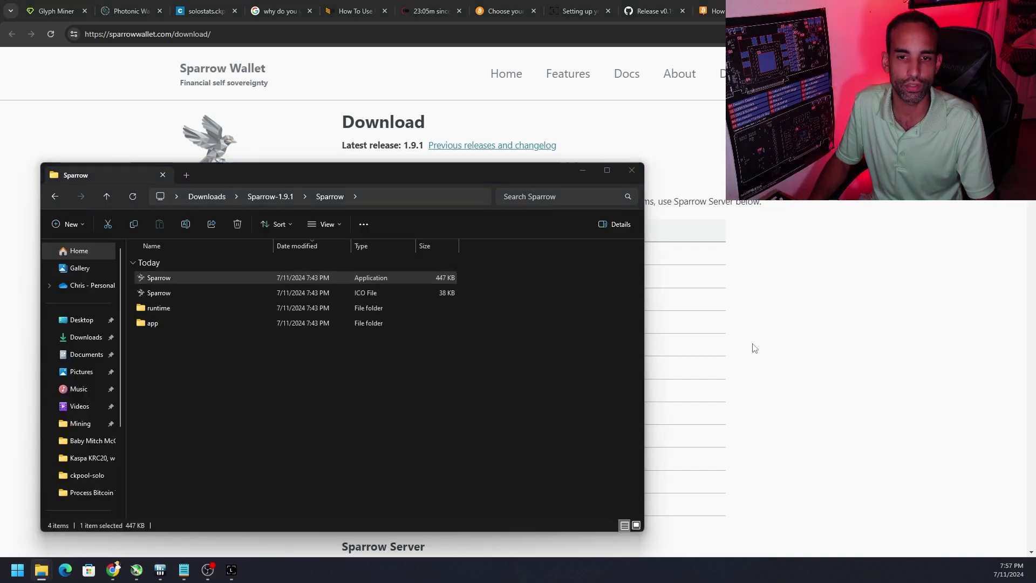
left_click(403, 206)
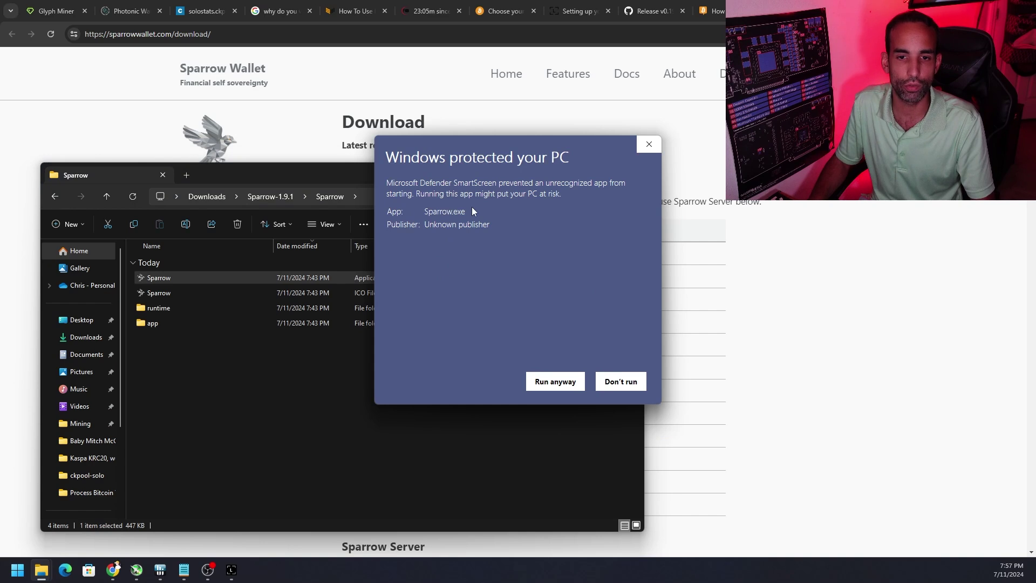
left_click(556, 383)
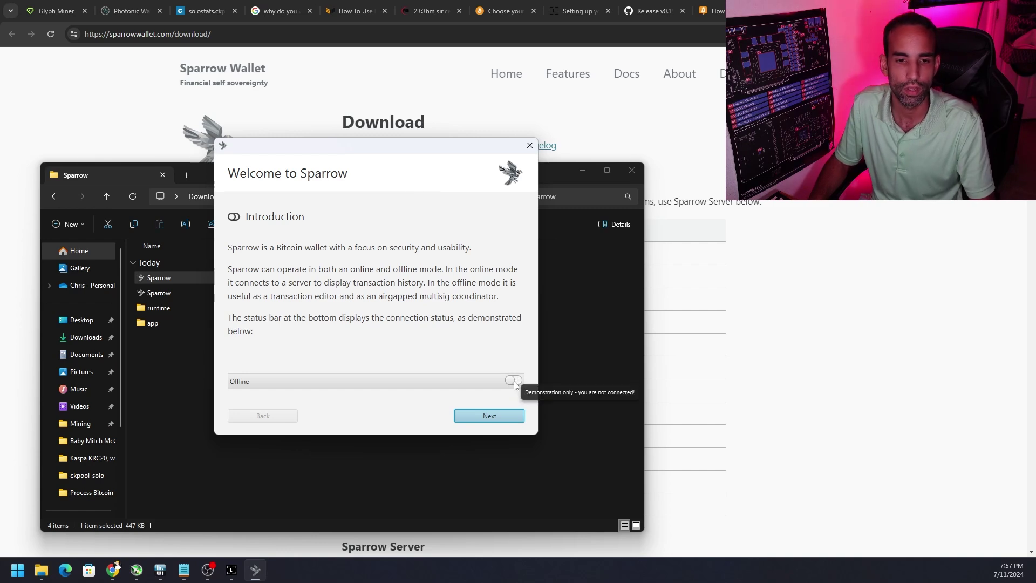
- Preview the Connecting to a Public Server page of Sparrow's welcome guide and return to the Introduction
left_click(481, 417)
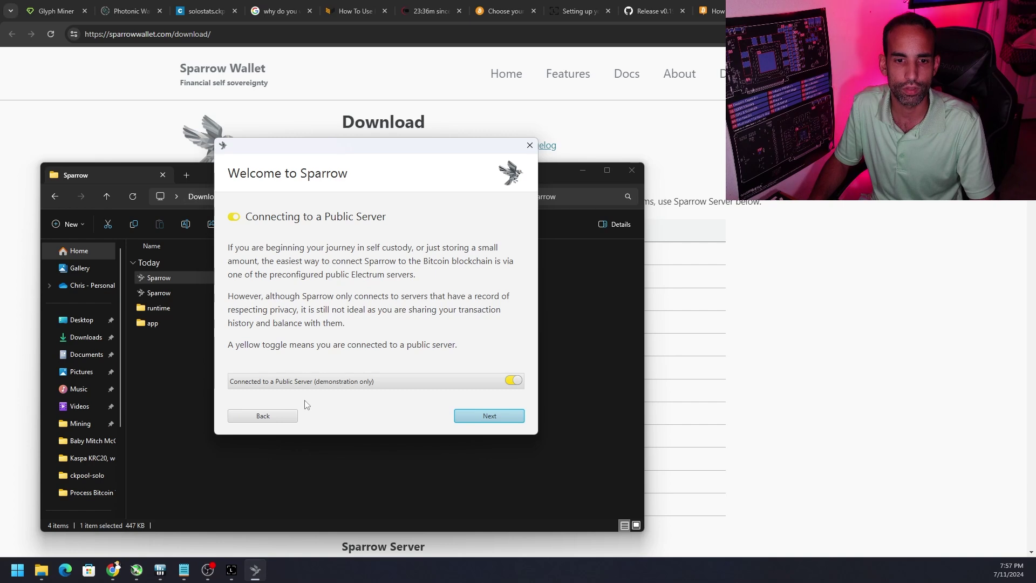
left_click(273, 414)
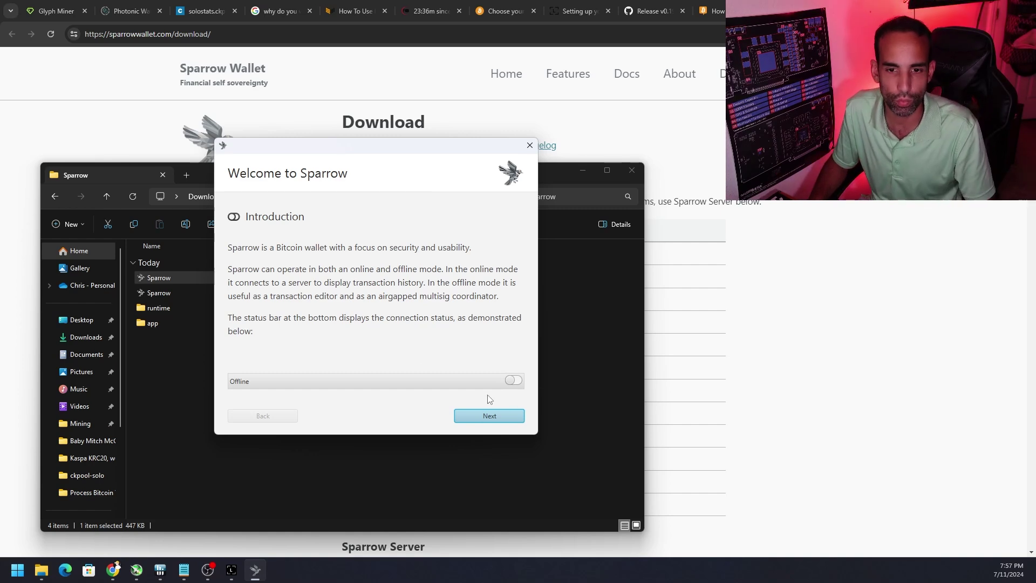
- Go through the remaining pages of Sparrow's welcome guide and proceed to the server configuration
left_click(481, 415)
left_click(469, 417)
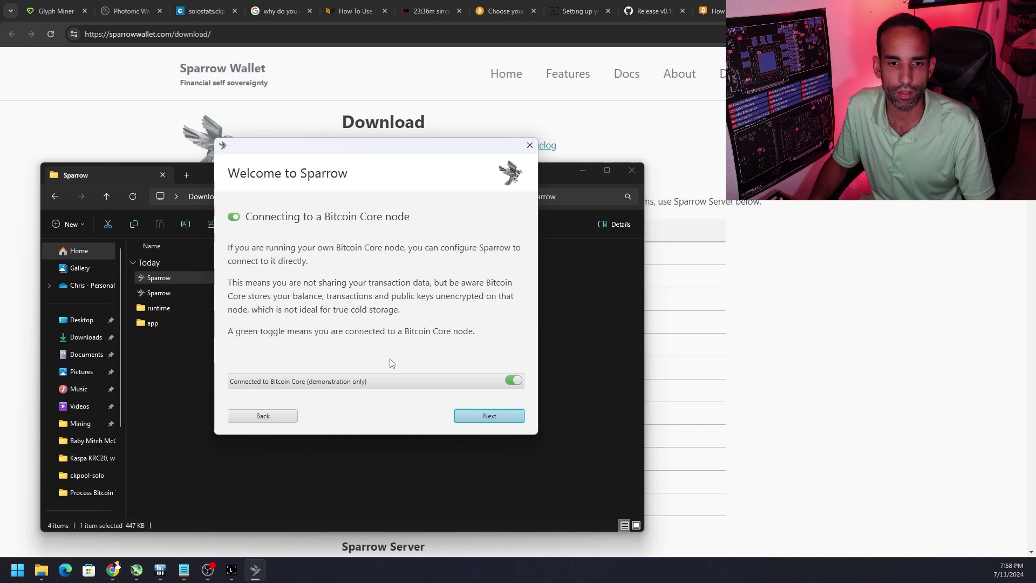
left_click(509, 416)
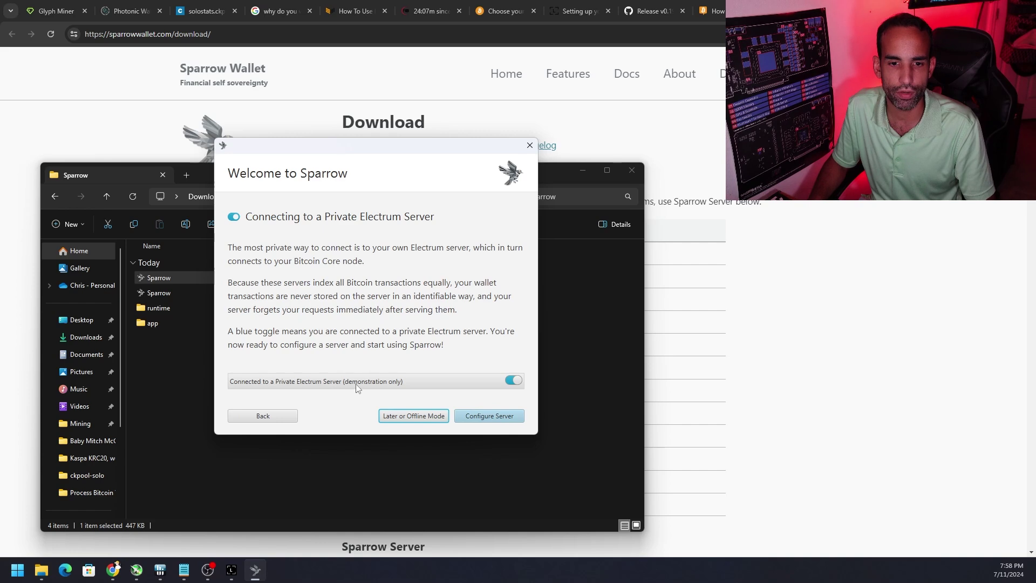
left_click(488, 417)
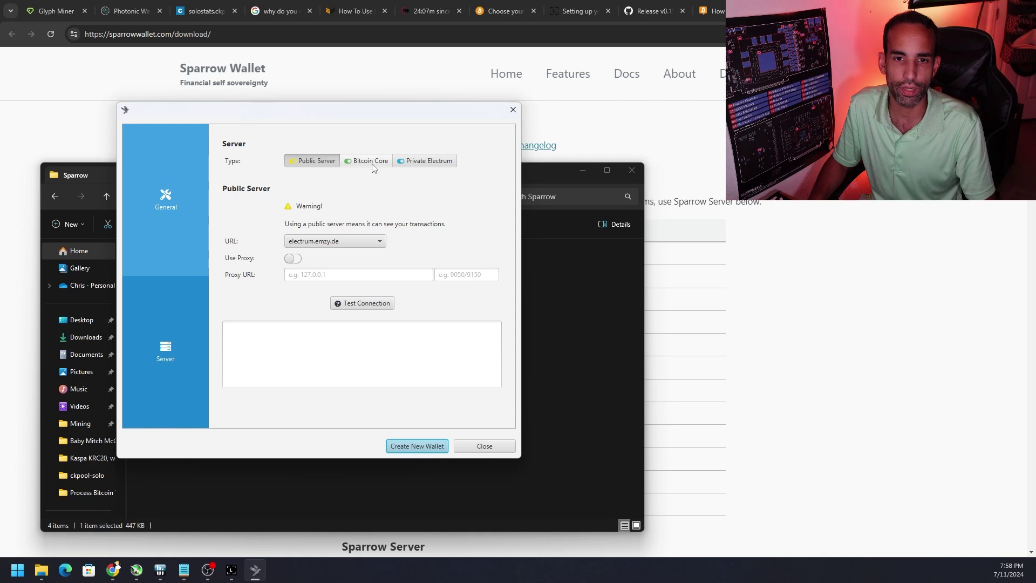
- Set the server type to Bitcoin Core and its URL to 192.168.50.69, the address used by the Apollo's node page
left_click(373, 167)
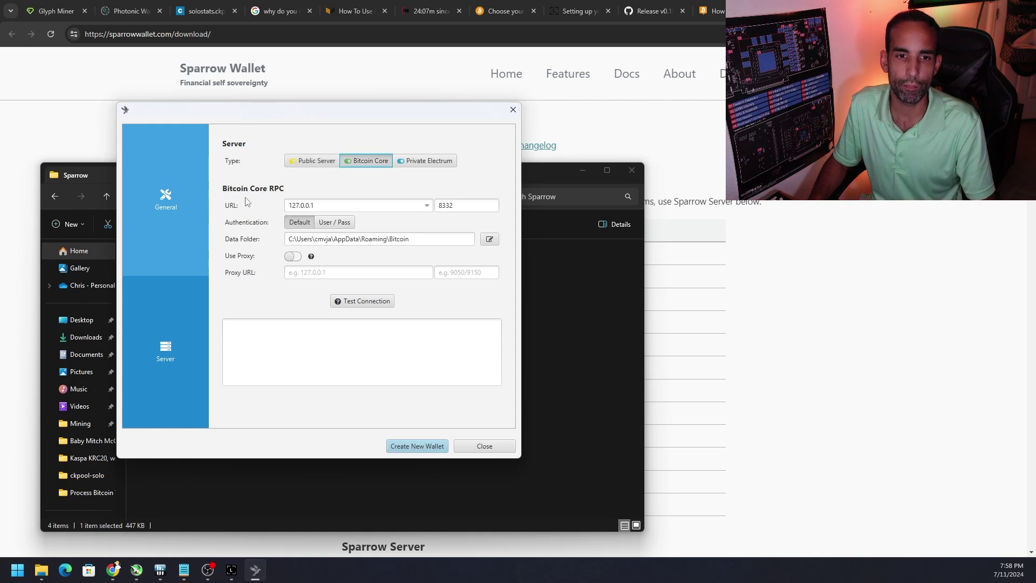
double_click(329, 206)
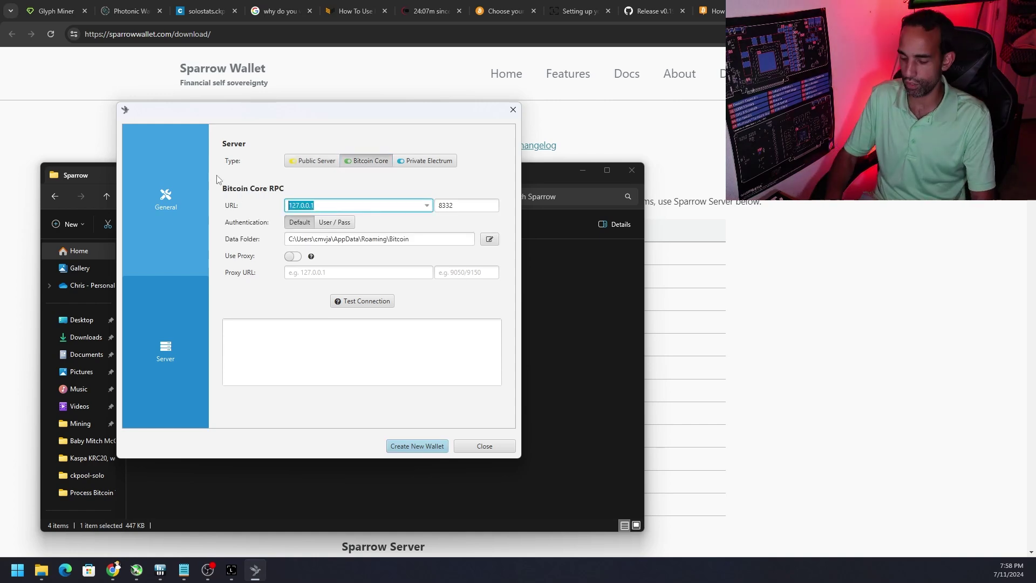
type("192.1")
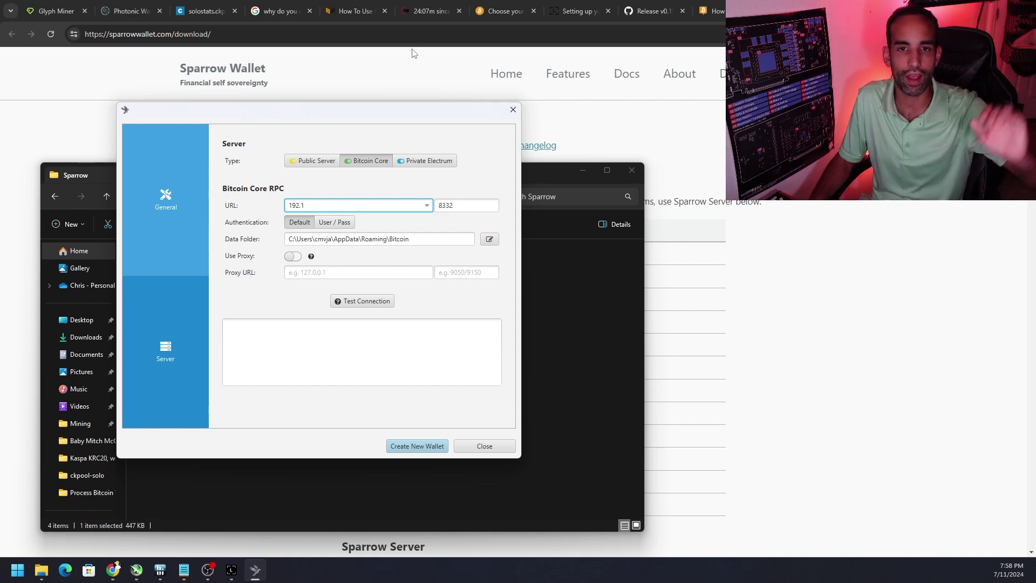
left_click(414, 12)
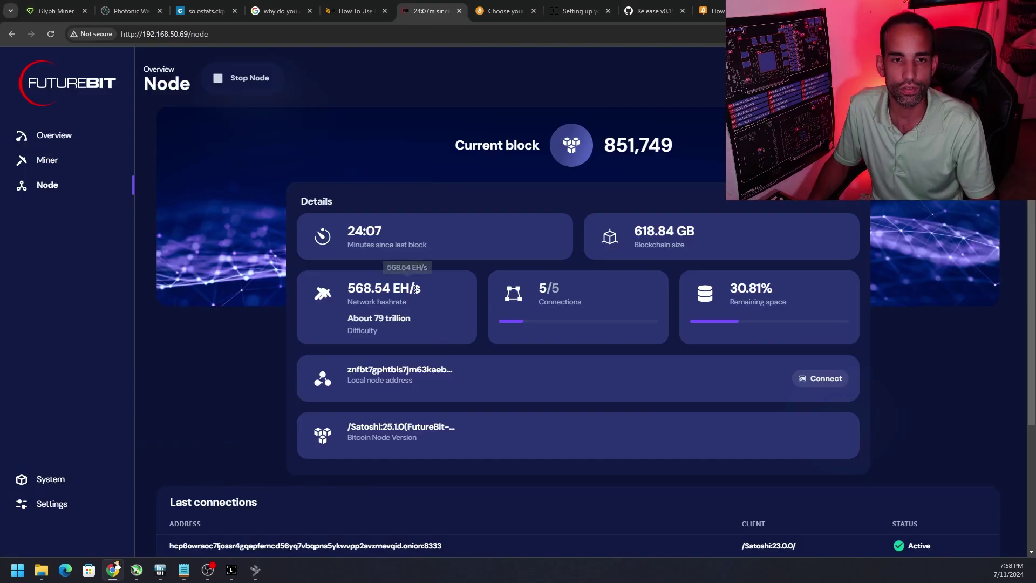
left_click_drag(189, 34, 149, 33)
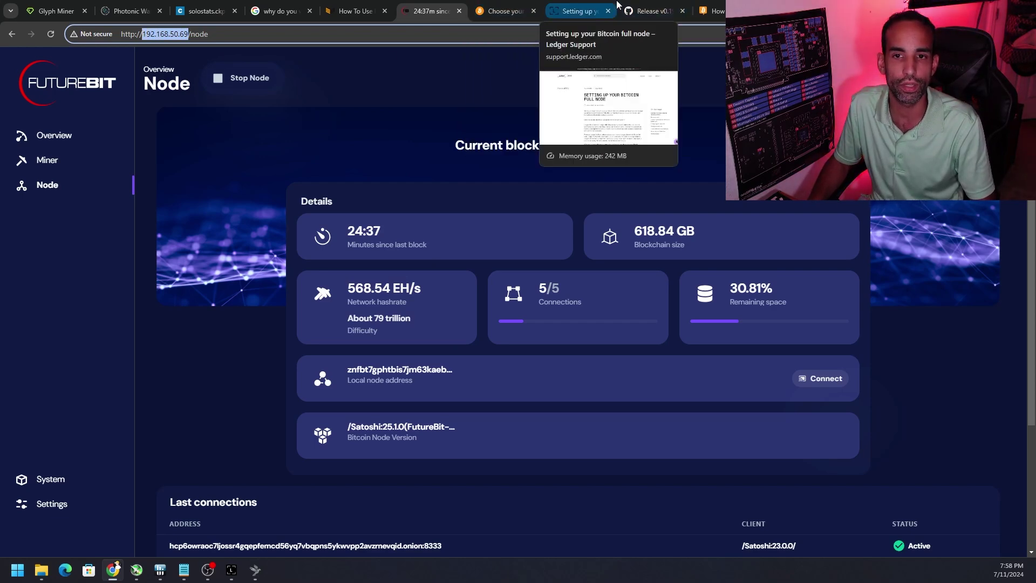
left_click(256, 571)
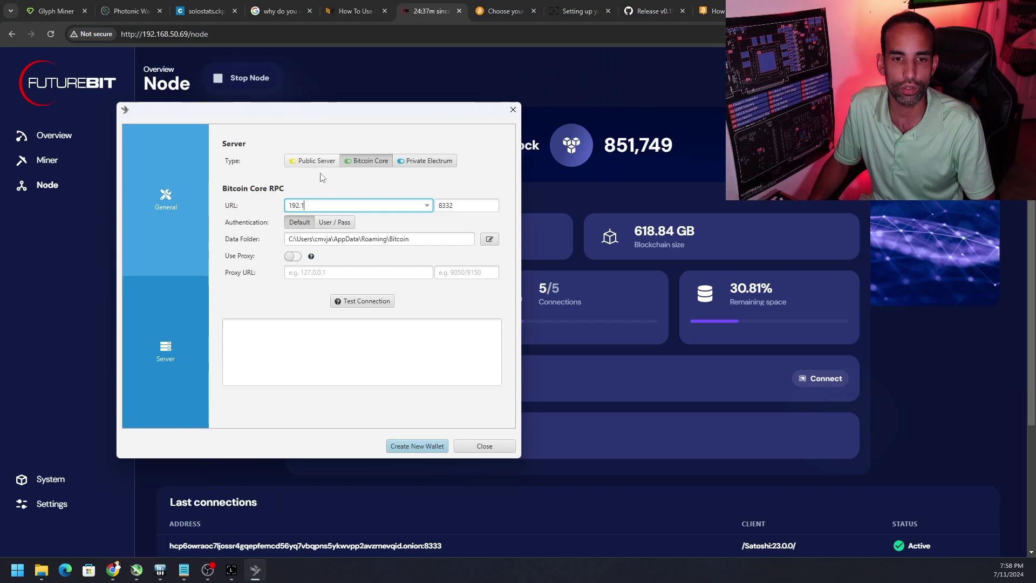
type("68.50.69")
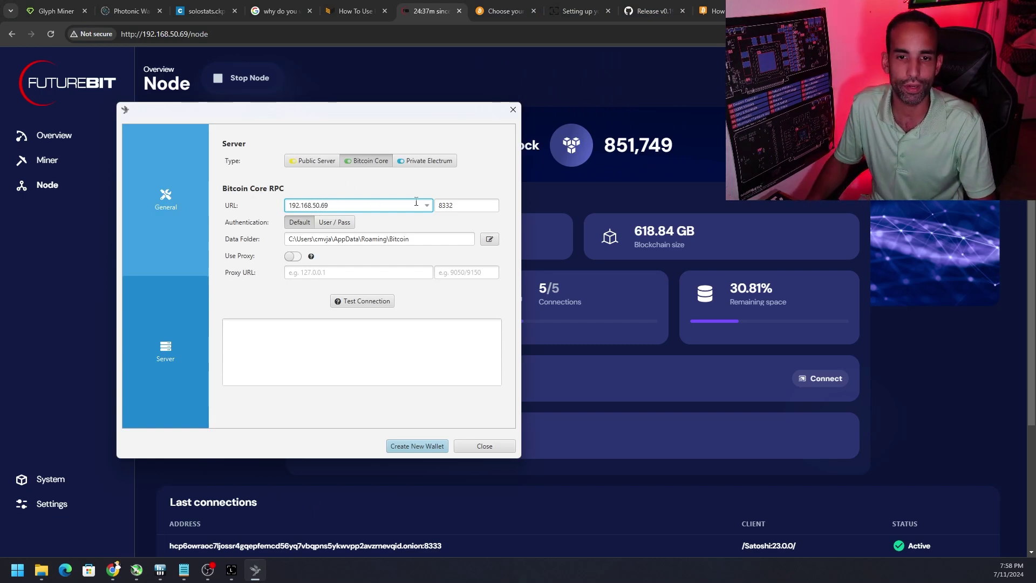
- Compare Sparrow's RPC port with the node port given in Ledger's Bitcoin full node setup article
left_click(459, 206)
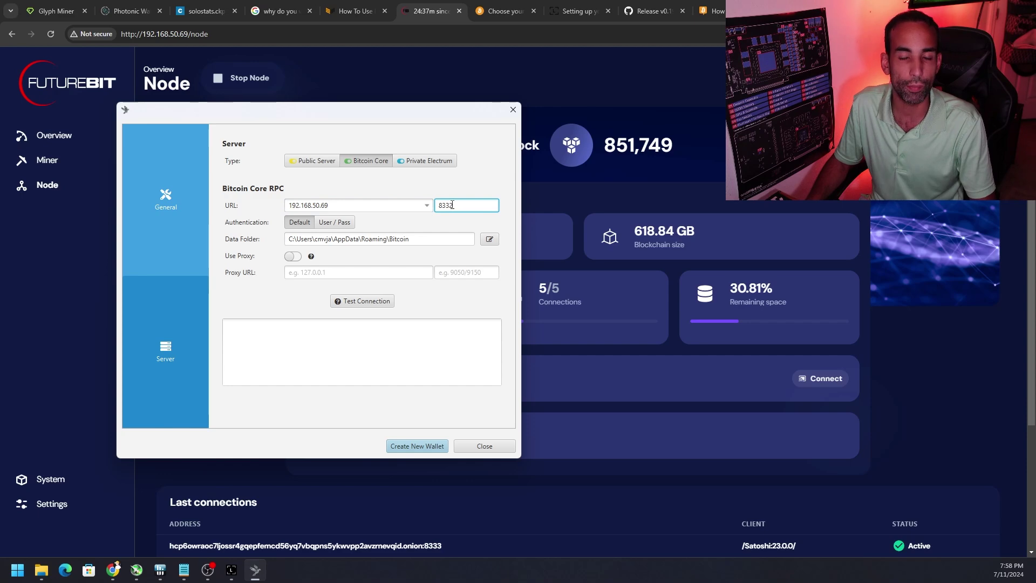
right_click(452, 205)
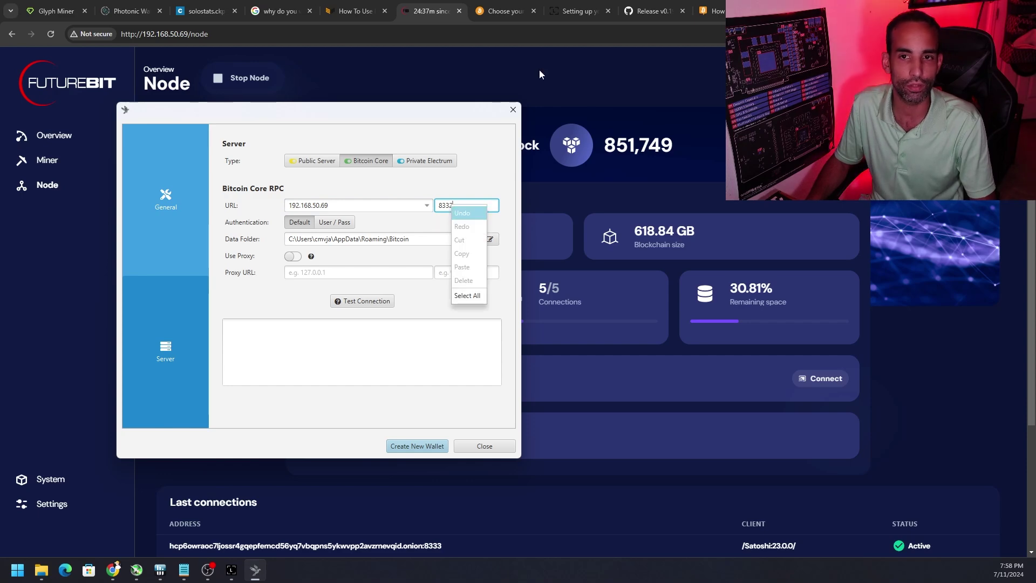
left_click(578, 11)
scroll(687, 377, "down", 7)
scroll(687, 378, "down", 6)
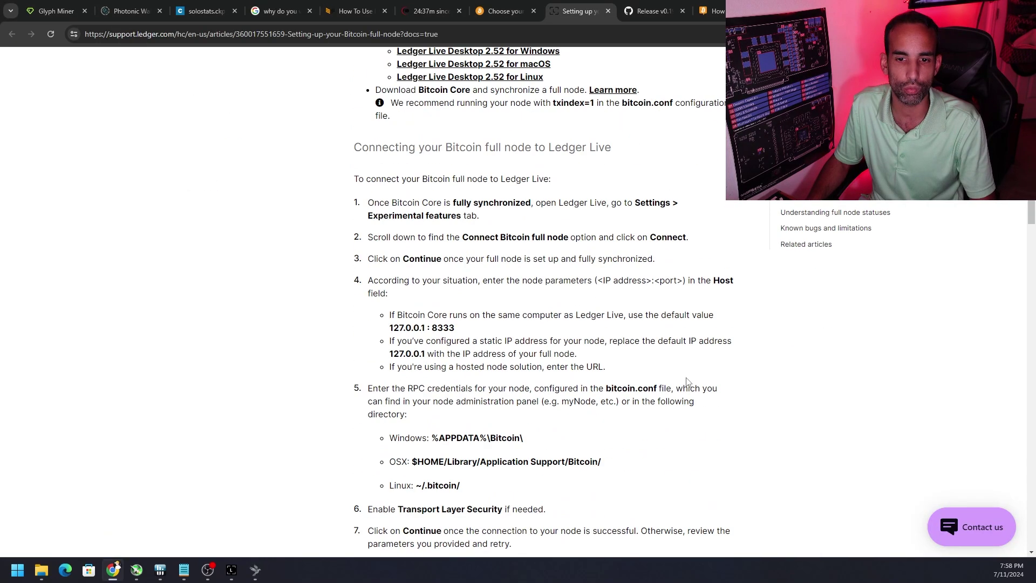
left_click_drag(456, 220, 430, 221)
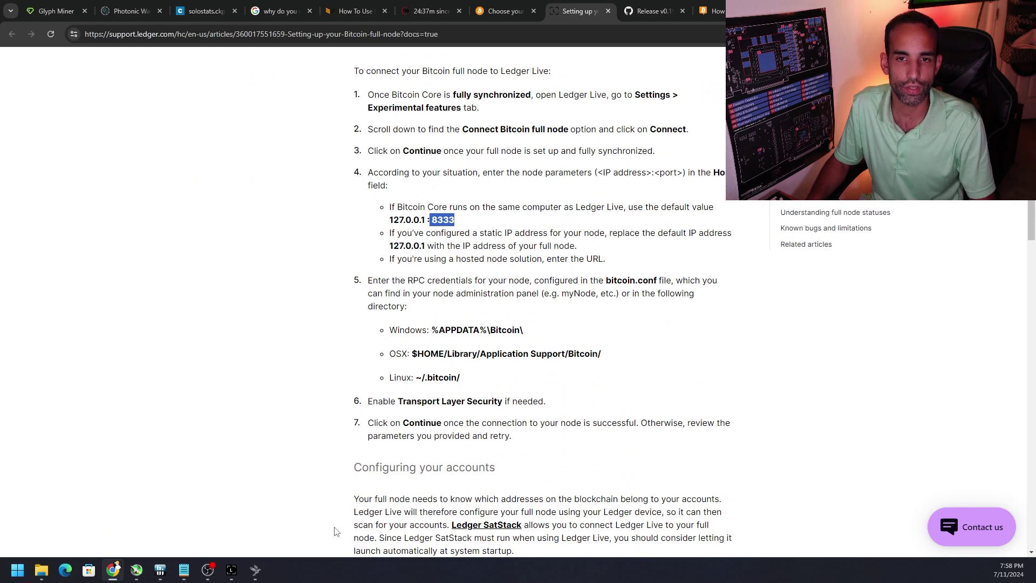
left_click(255, 569)
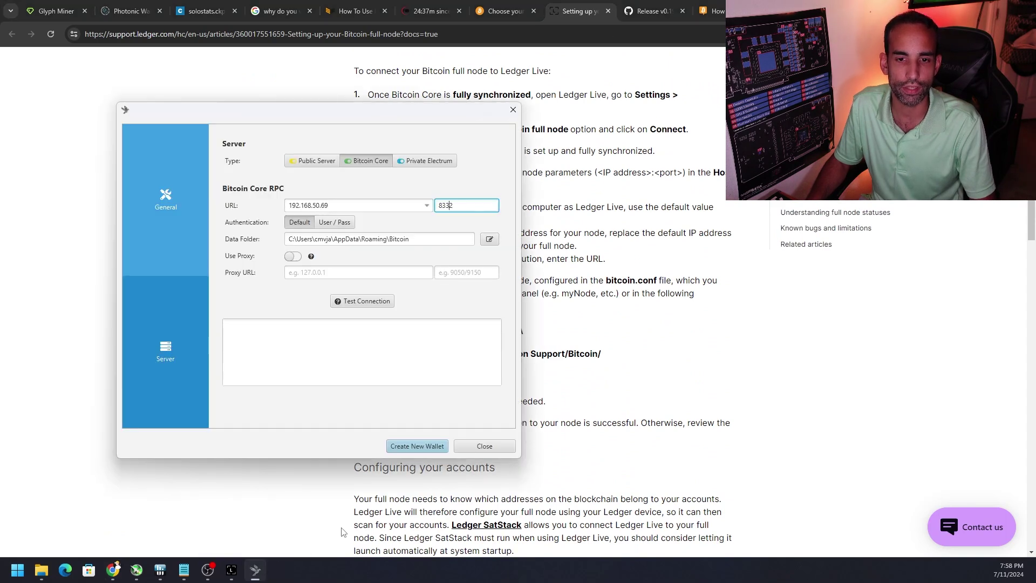
- Switch the authentication to User / Pass and check the Bitcoin Magazine guide for the required RPC credentials
left_click(339, 226)
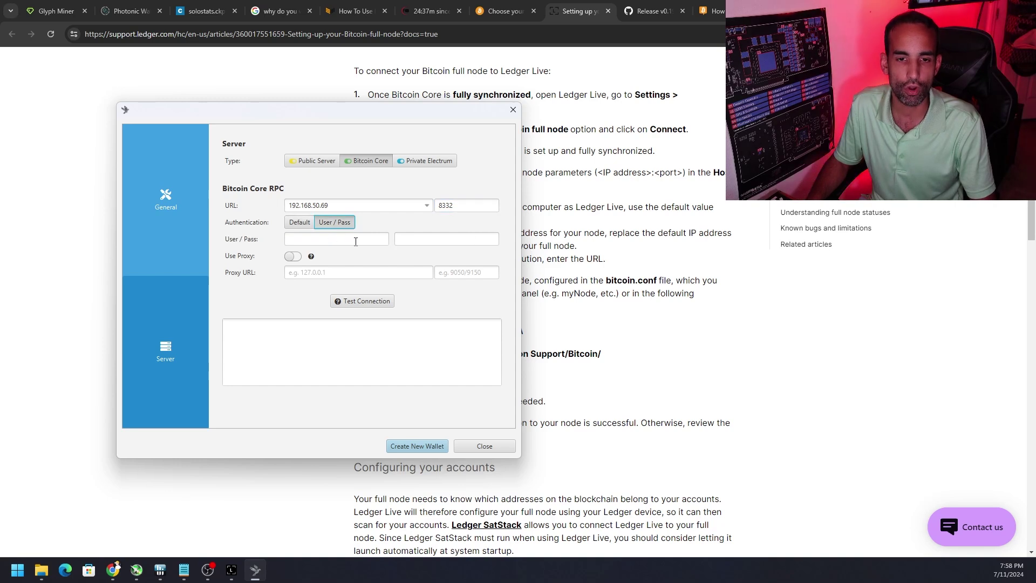
left_click(430, 7)
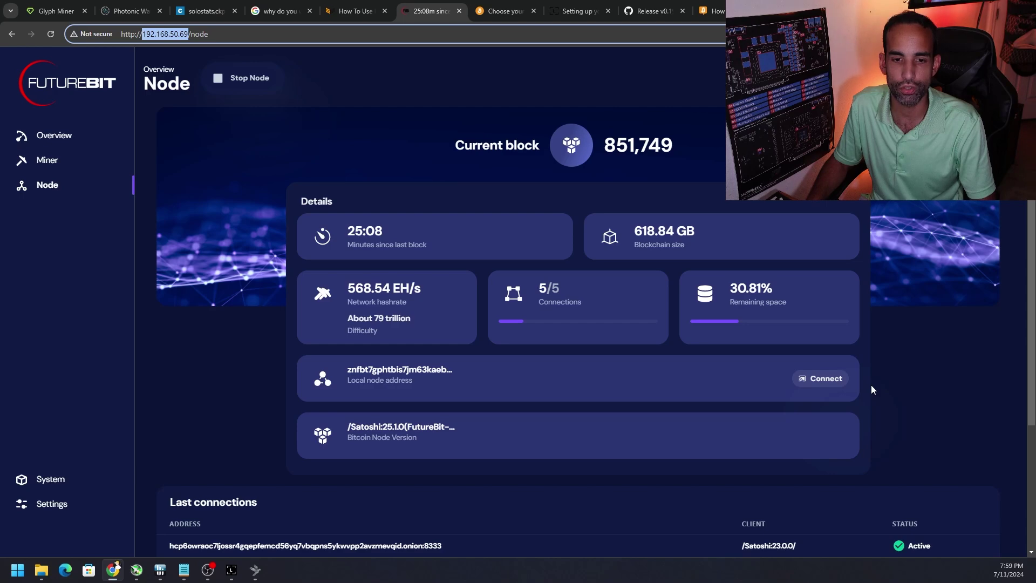
left_click(355, 11)
scroll(589, 367, "down", 9)
scroll(686, 392, "down", 20)
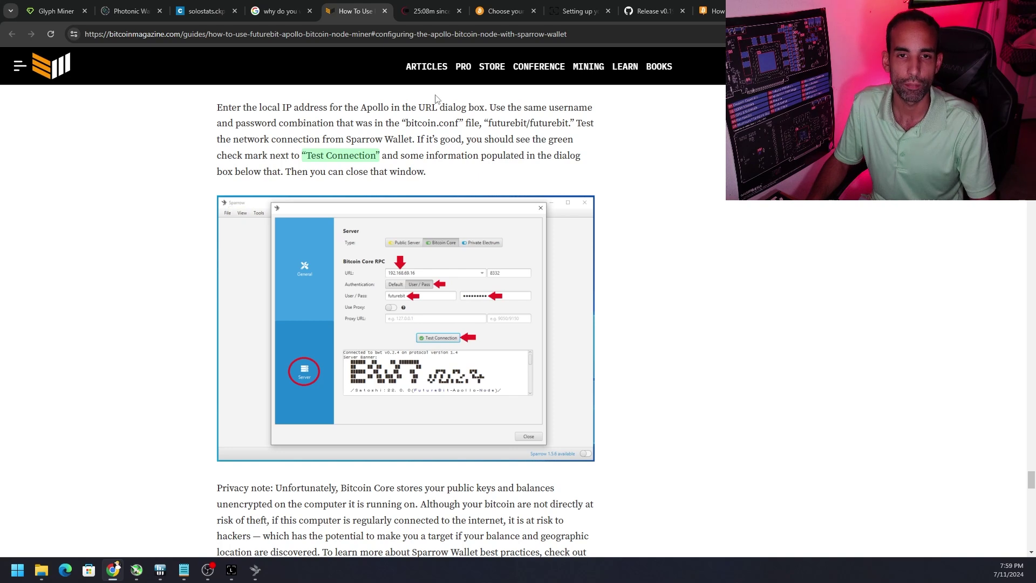
left_click(255, 569)
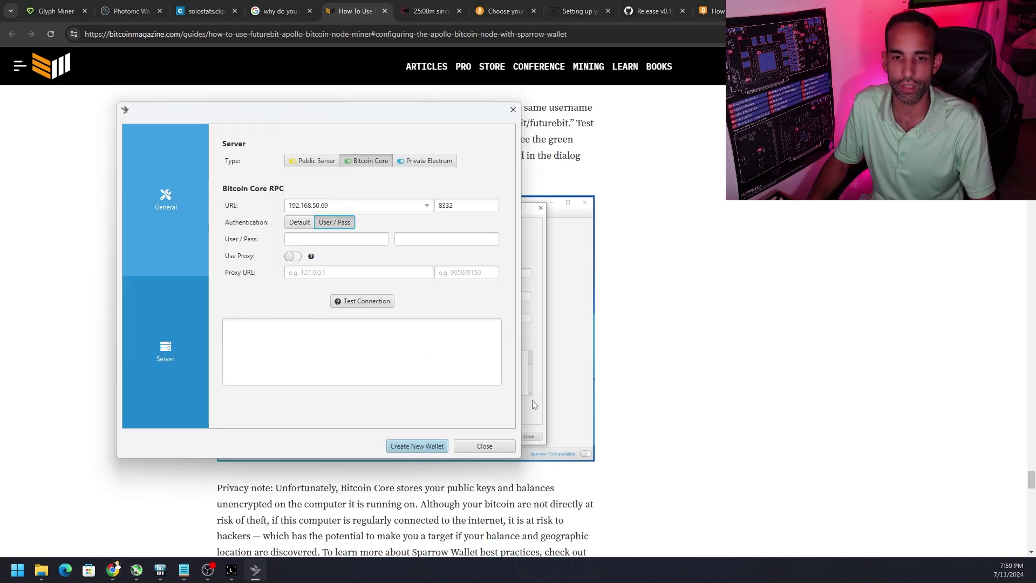
- Enter futurebit as the RPC user and fill in the RPC password
left_click(339, 244)
type("futurebit")
left_click(798, 394)
key("ctrl+Tab")
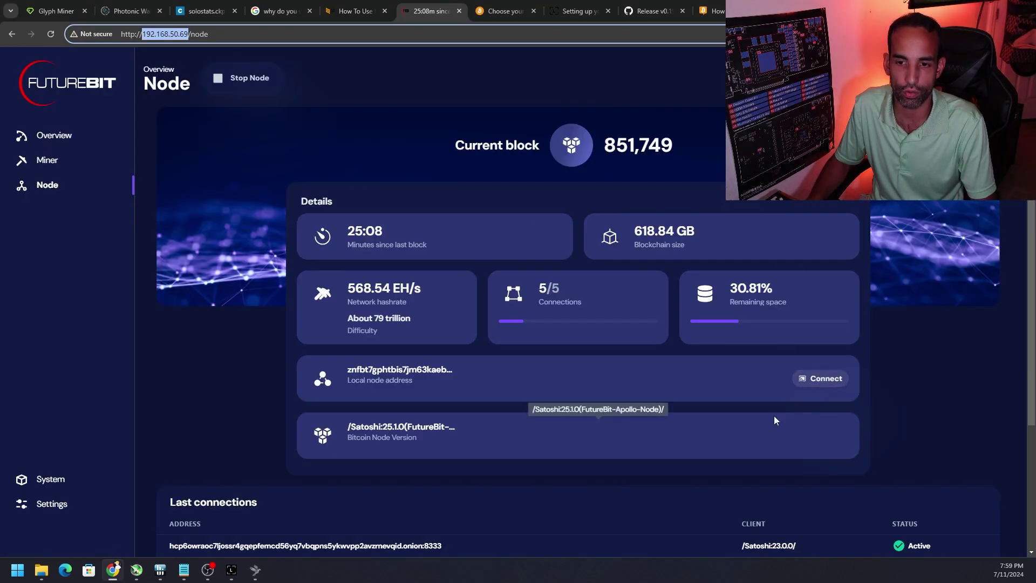
key("alt+Tab")
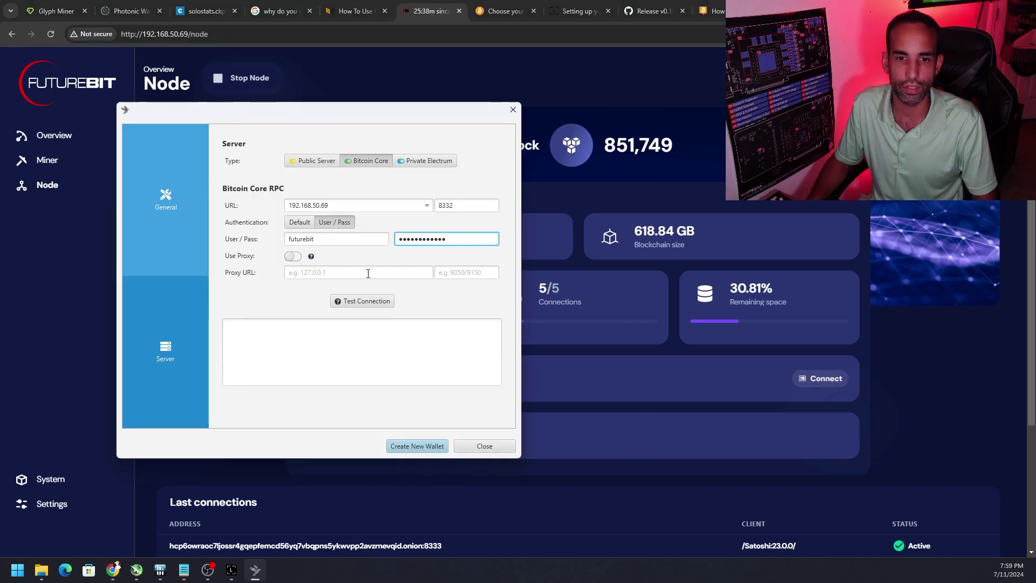
- Check the server settings against the Bitcoin Magazine guide and test Sparrow's connection to the node
left_click(357, 11)
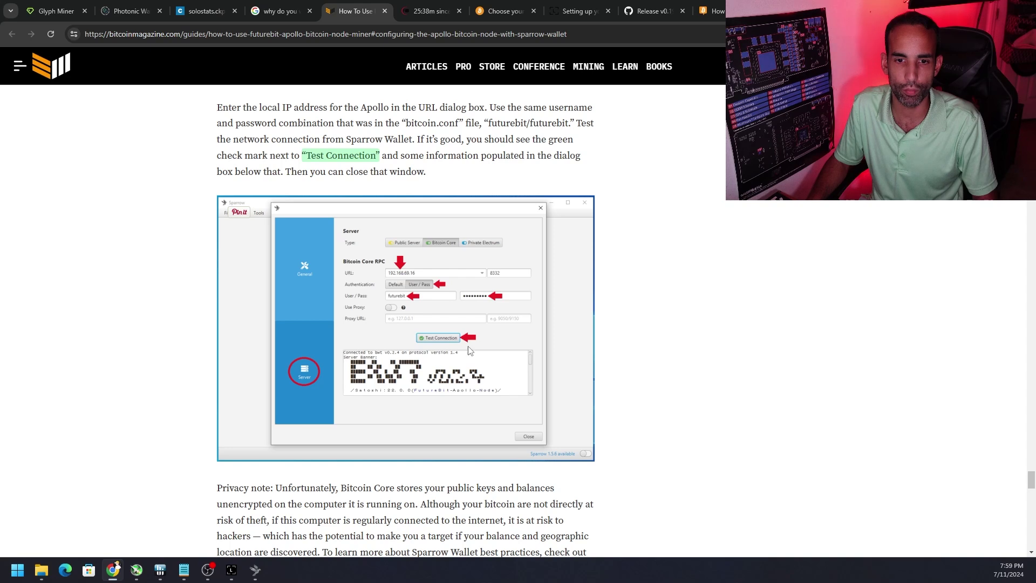
left_click(255, 570)
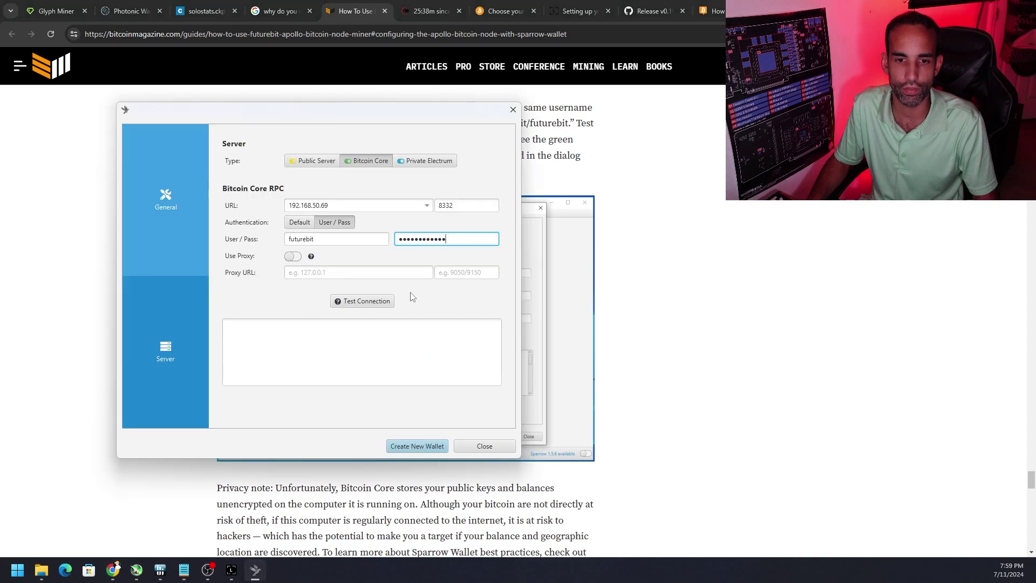
left_click(370, 304)
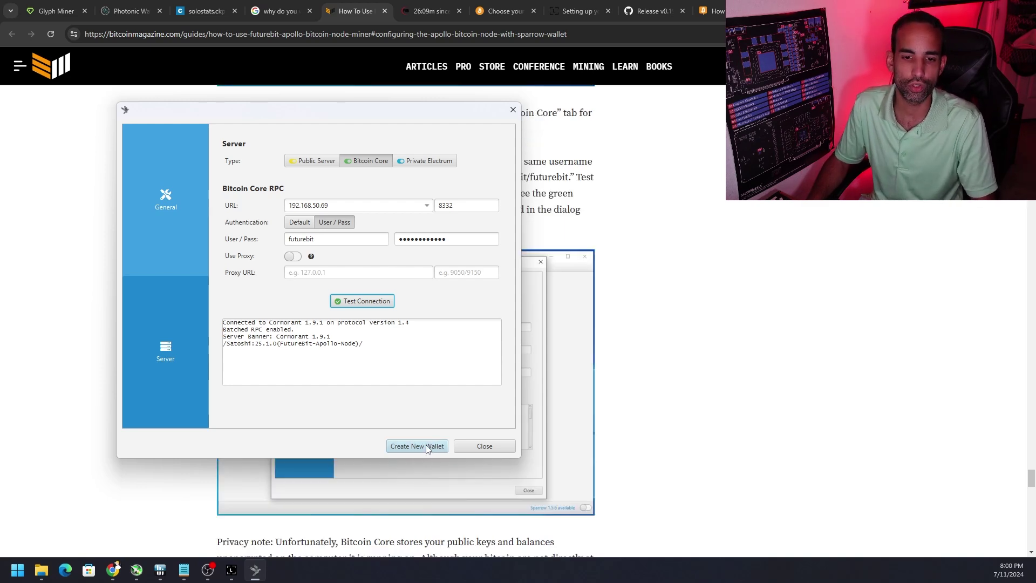
- Create a new wallet named BitcoinTest
left_click(428, 449)
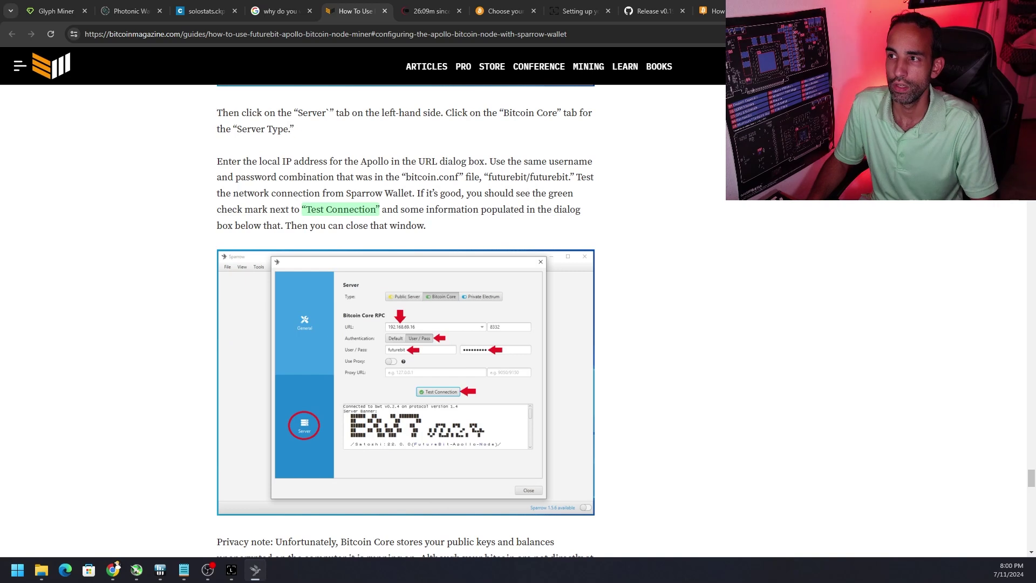
left_click_drag(454, 247, 324, 252)
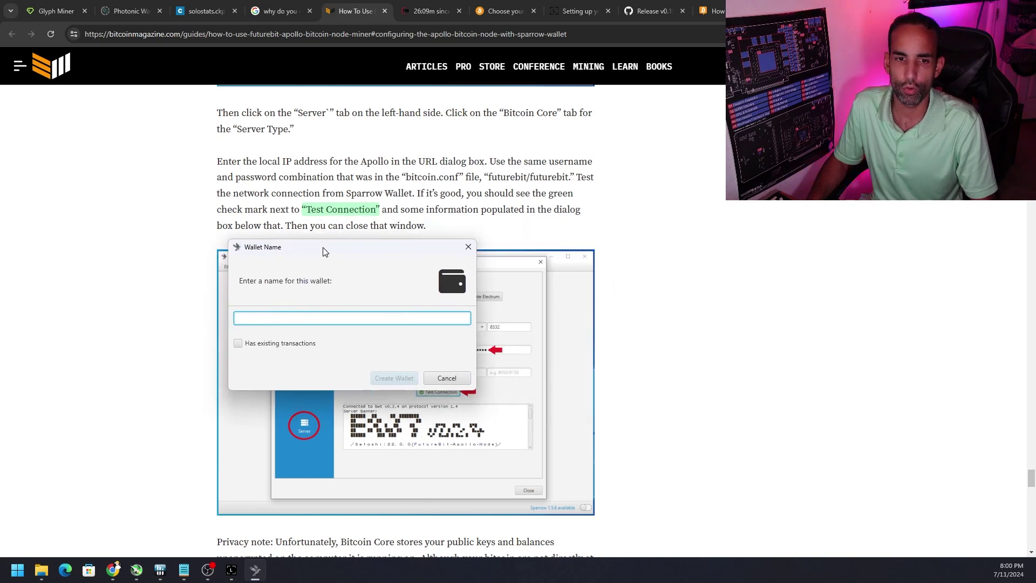
type("BitcoinTes")
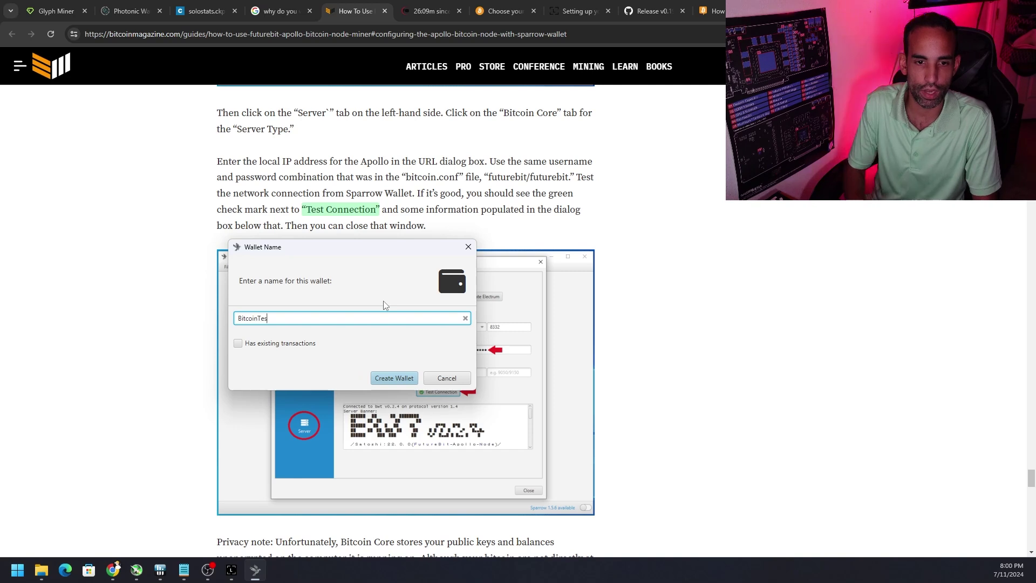
left_click(394, 378)
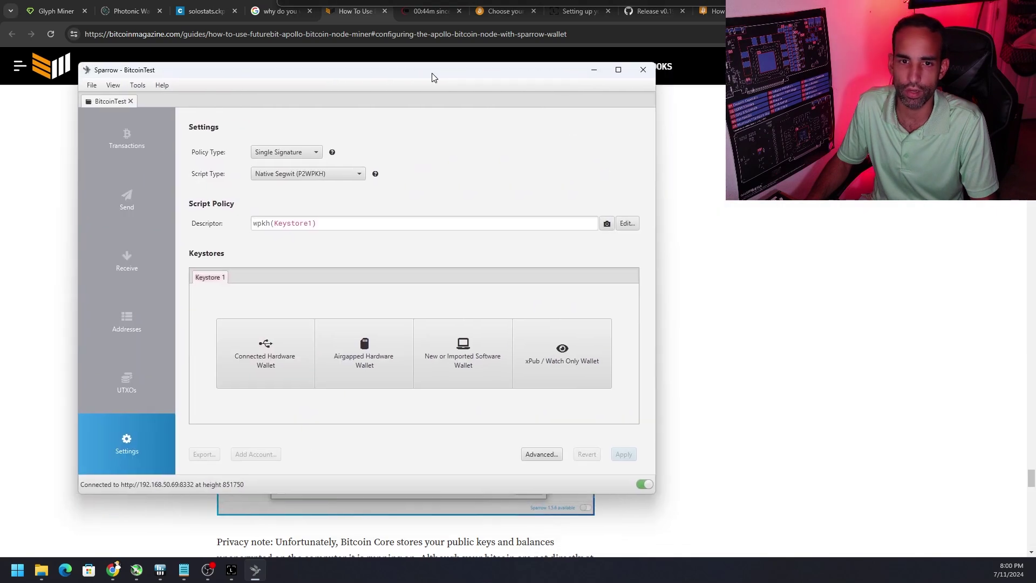
- Review the wallet's policy type and script type options, keeping Single Signature and Native Segwit (P2WPKH)
left_click(289, 152)
left_click(463, 158)
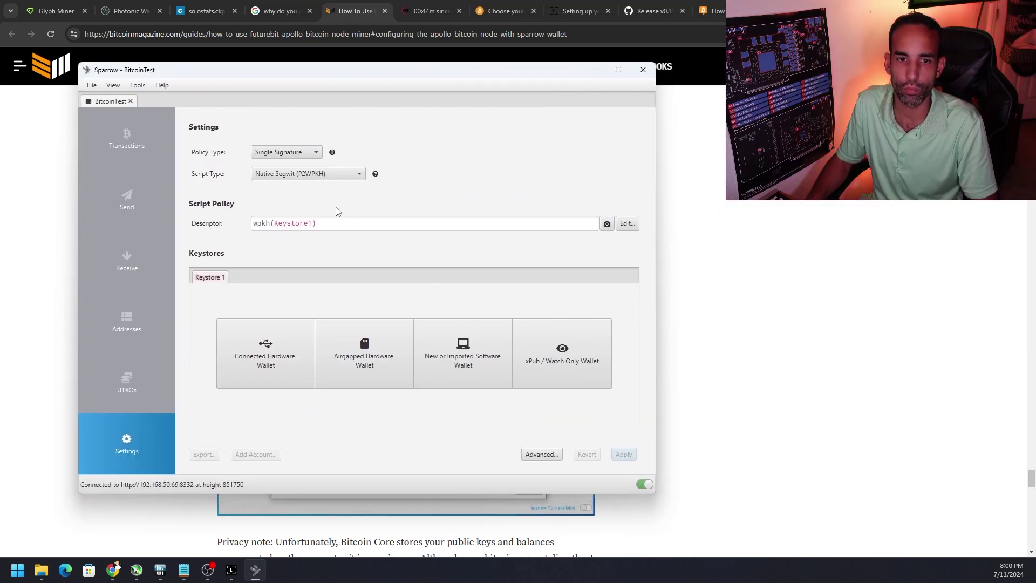
left_click(330, 177)
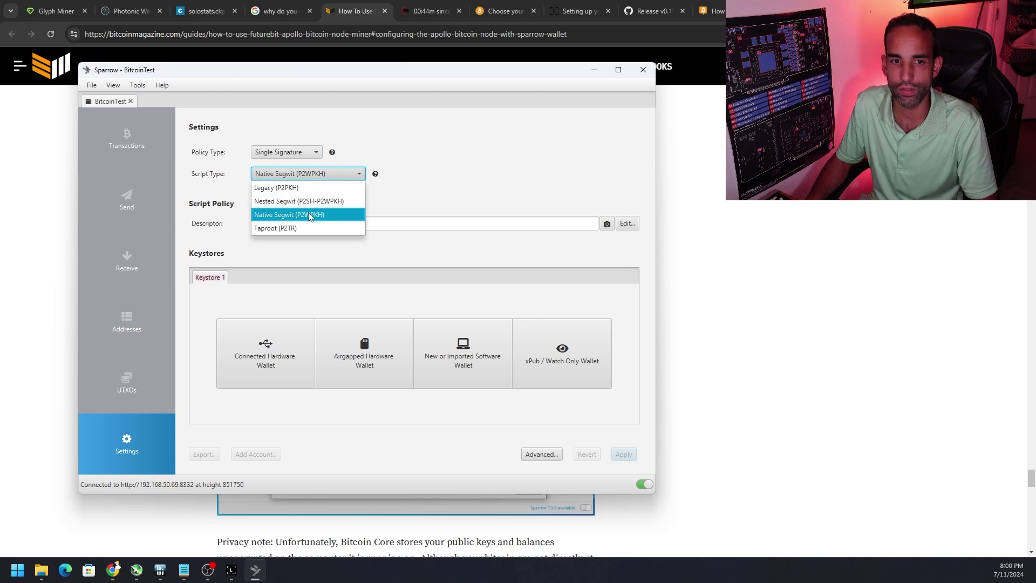
left_click(436, 157)
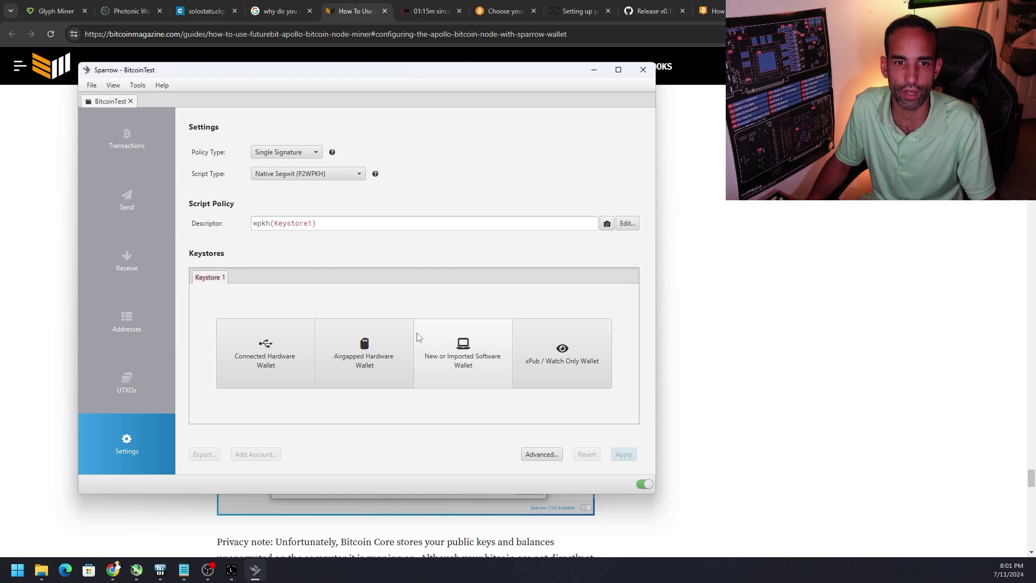
- Generate a new 12-word BIP39 mnemonic seed for a software wallet keystore
left_click(468, 358)
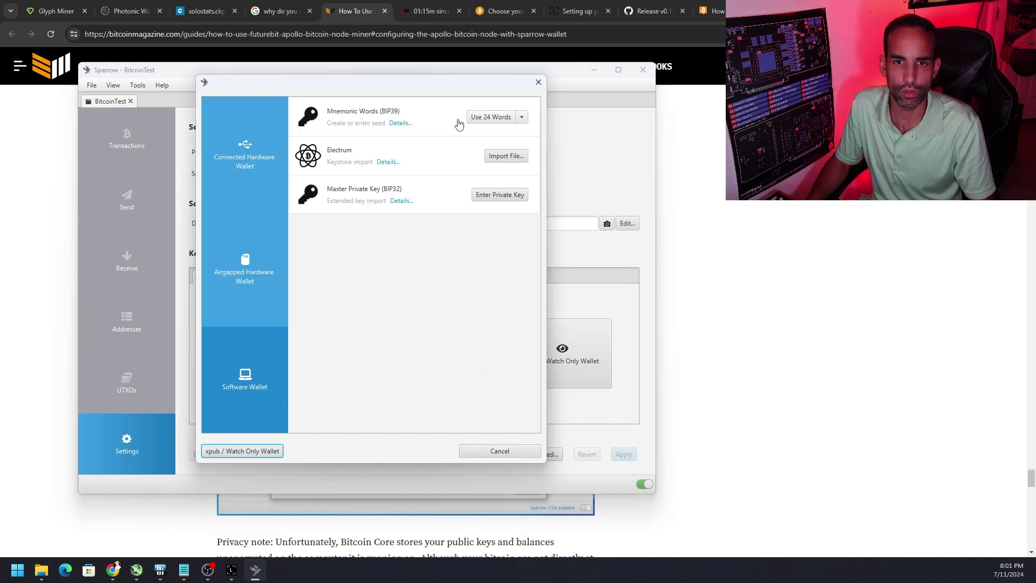
left_click(517, 121)
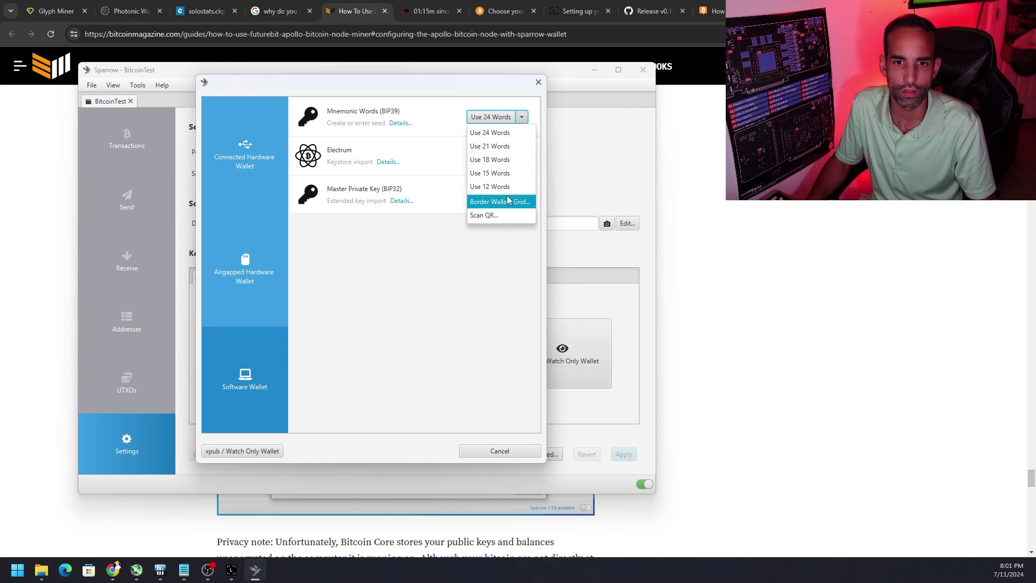
left_click(491, 186)
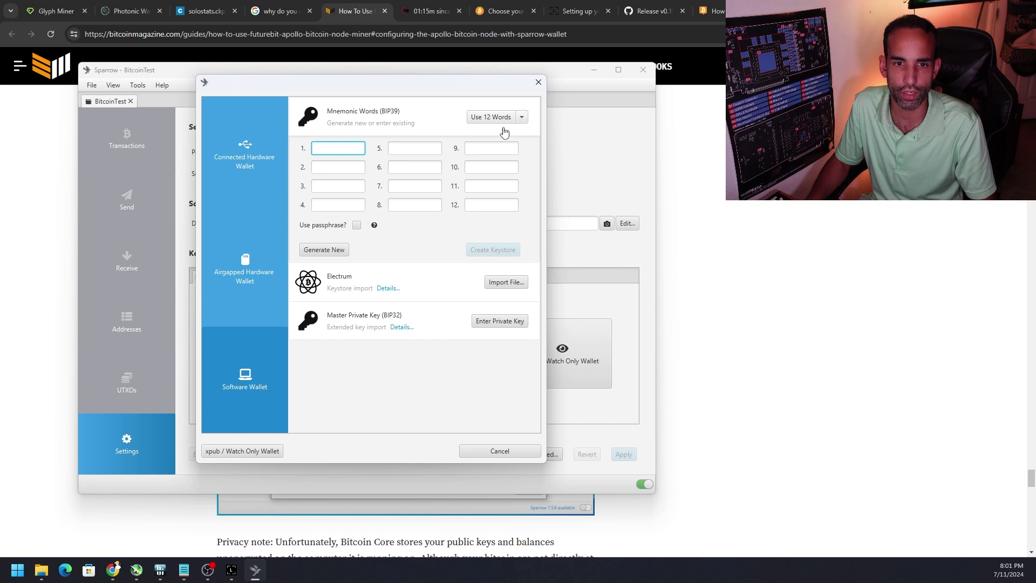
left_click(330, 252)
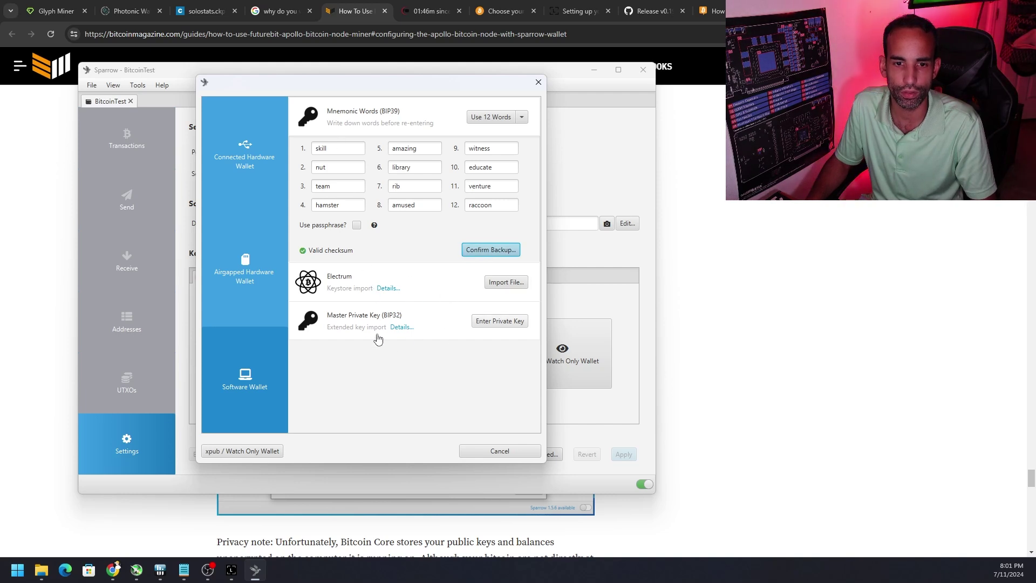
- Confirm the seed backup by re-entering the 12 mnemonic words and create the keystore
double_click(511, 207)
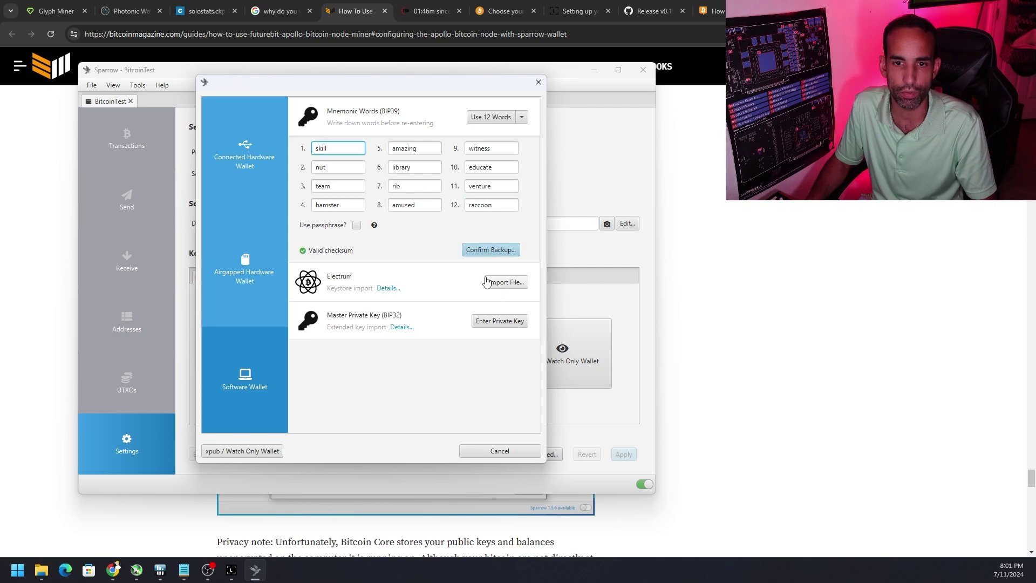
left_click(504, 251)
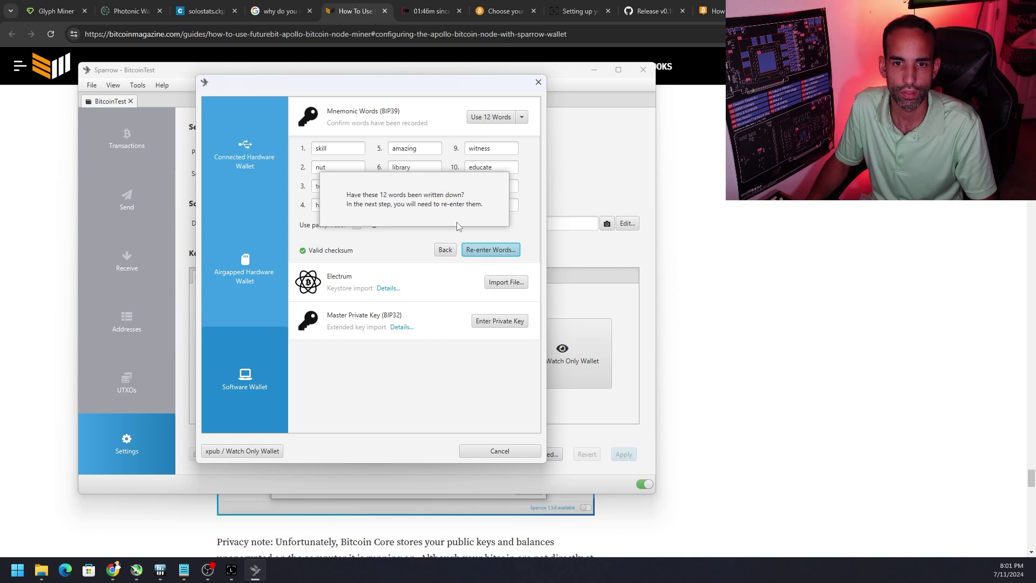
left_click(446, 250)
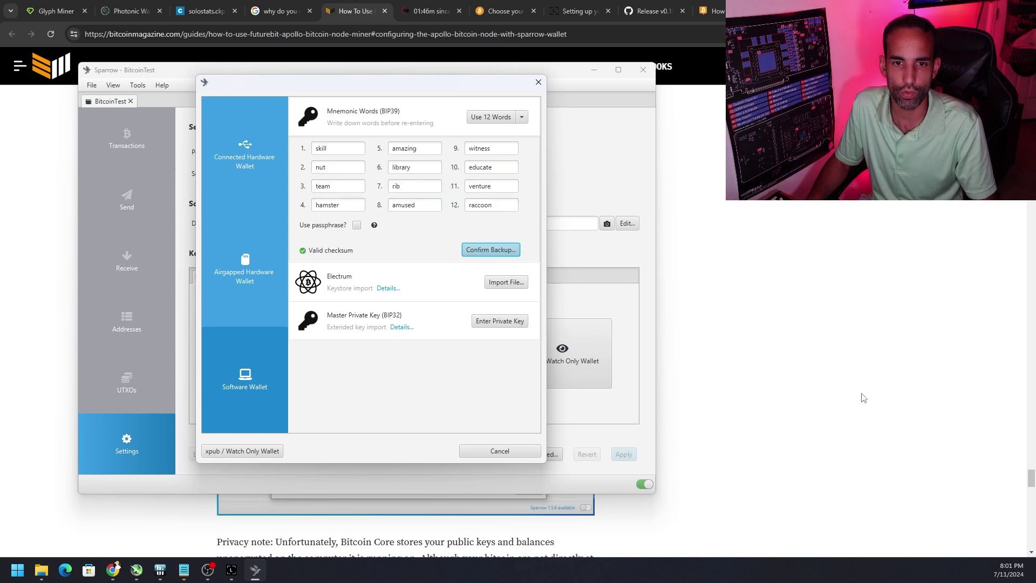
left_click(491, 250)
left_click(492, 249)
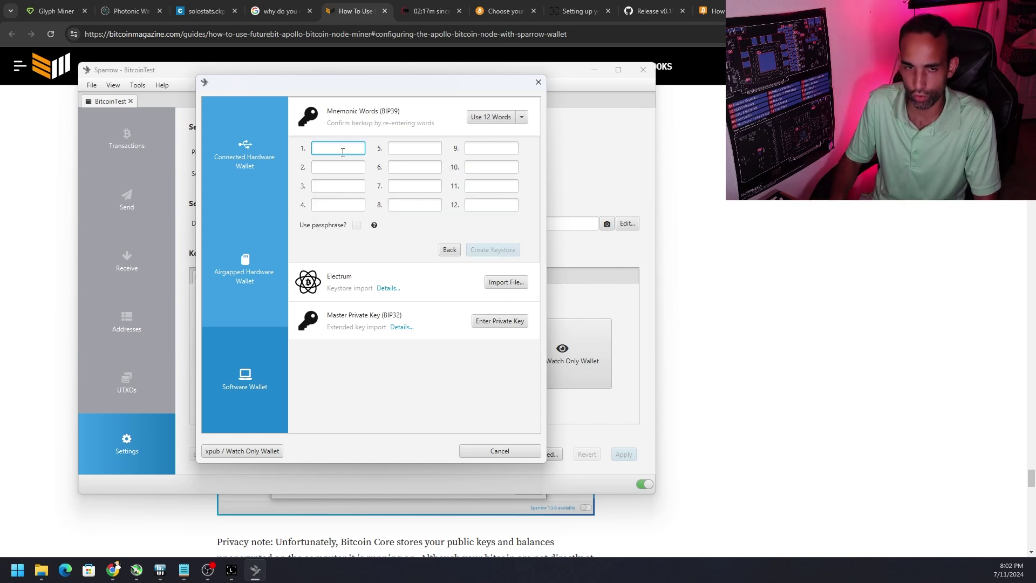
key("ctrl+v")
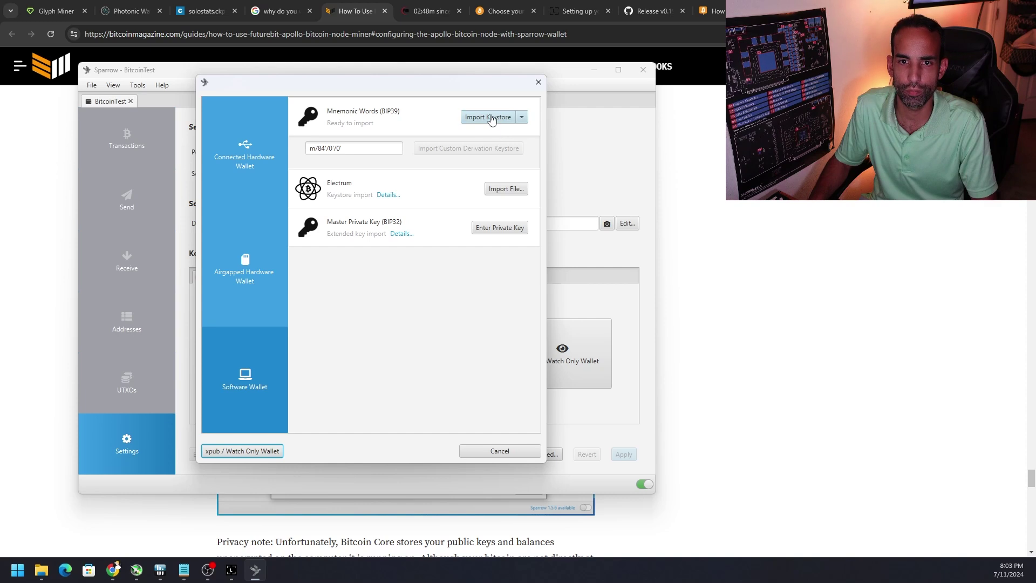
- Import the keystore as Default Account #0 and apply the wallet settings without a wallet password
left_click(522, 118)
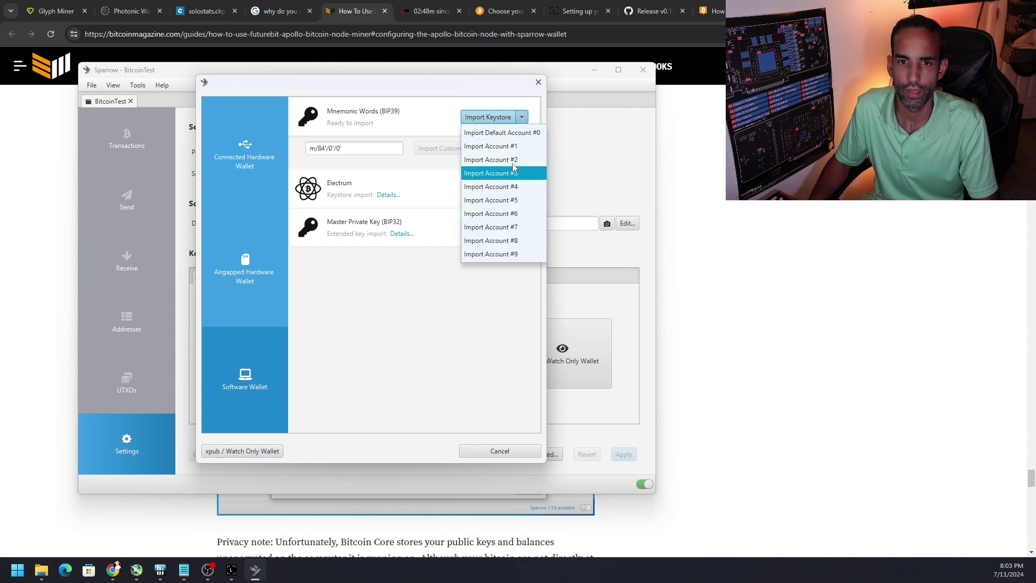
left_click(502, 133)
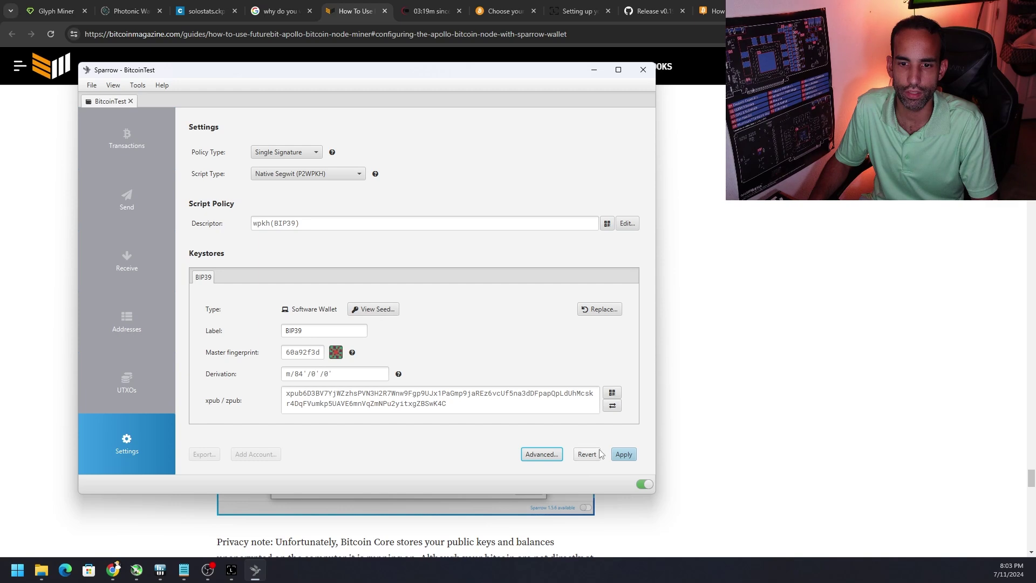
left_click(623, 454)
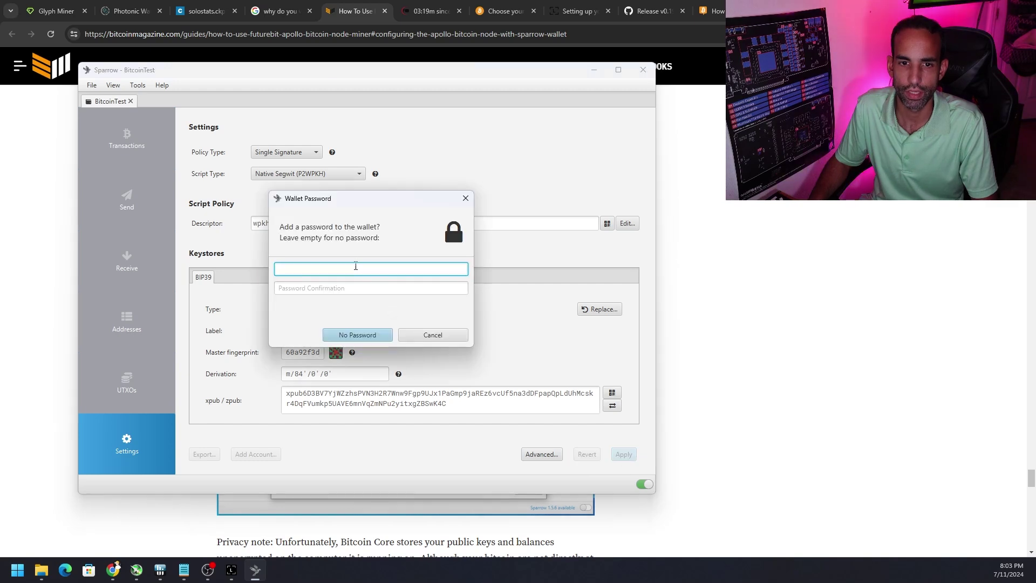
left_click(358, 335)
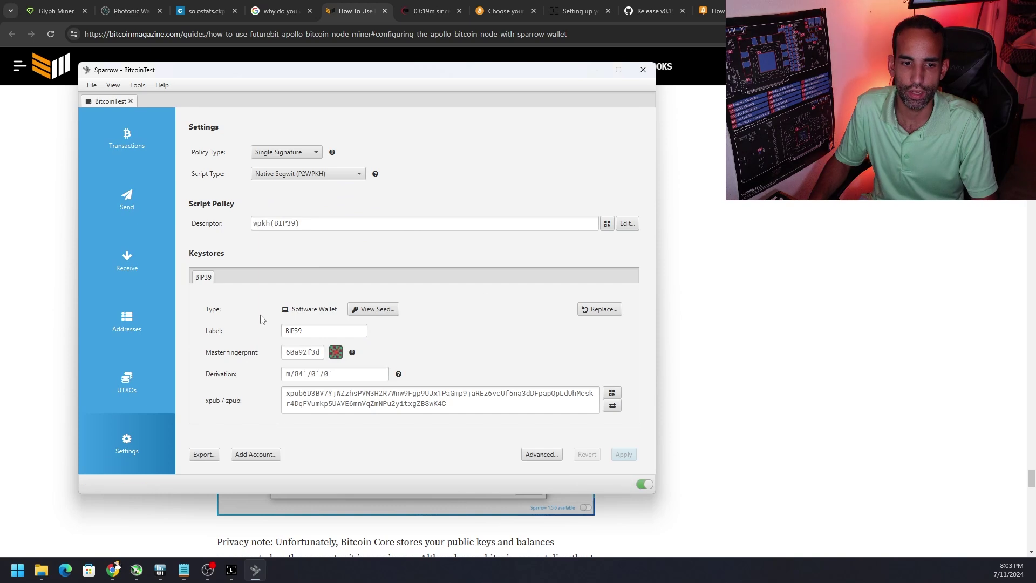
- Look through the new wallet's Send, Receive, Transactions, Addresses and Settings pages
left_click(131, 207)
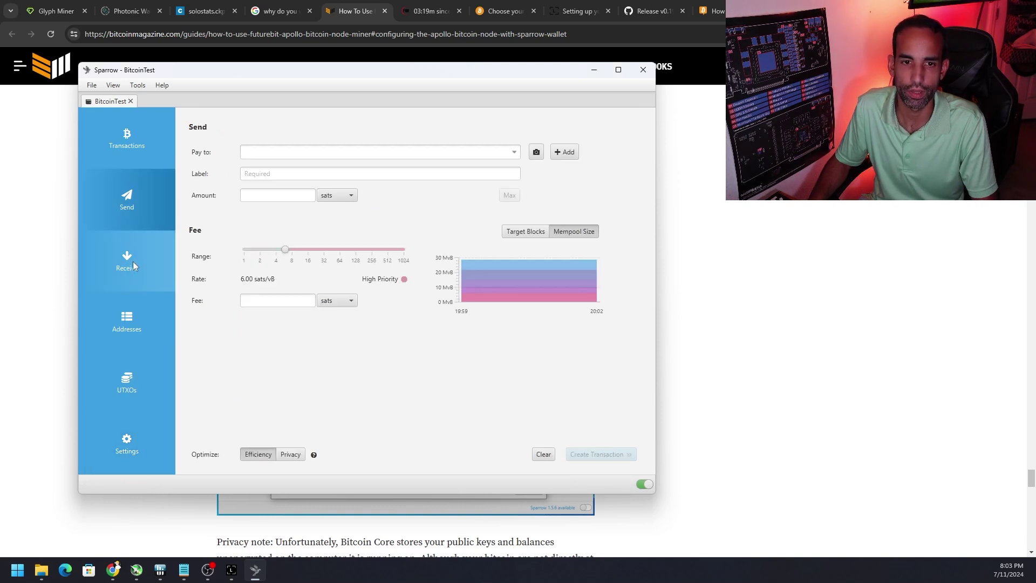
left_click(133, 263)
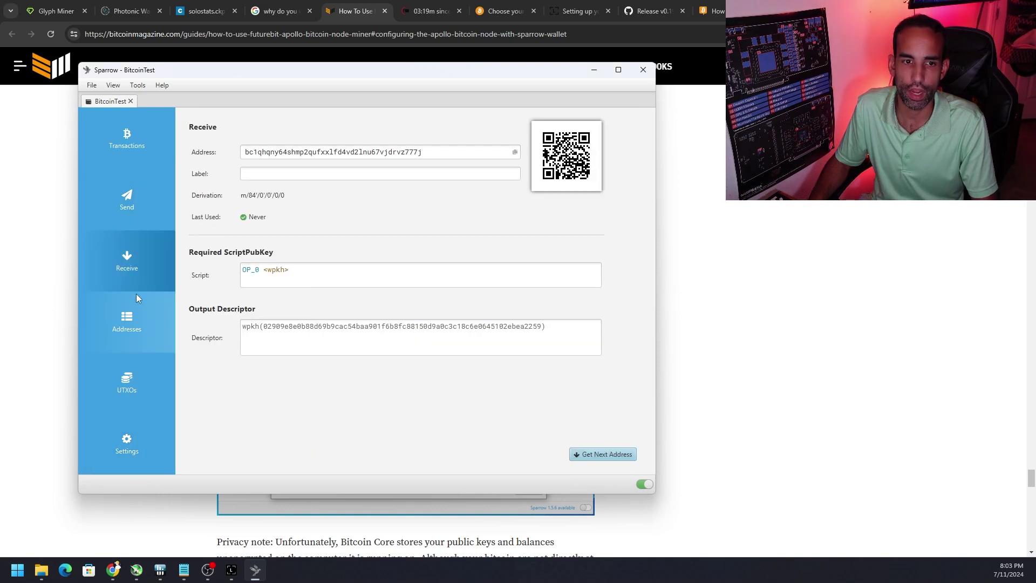
left_click(392, 150)
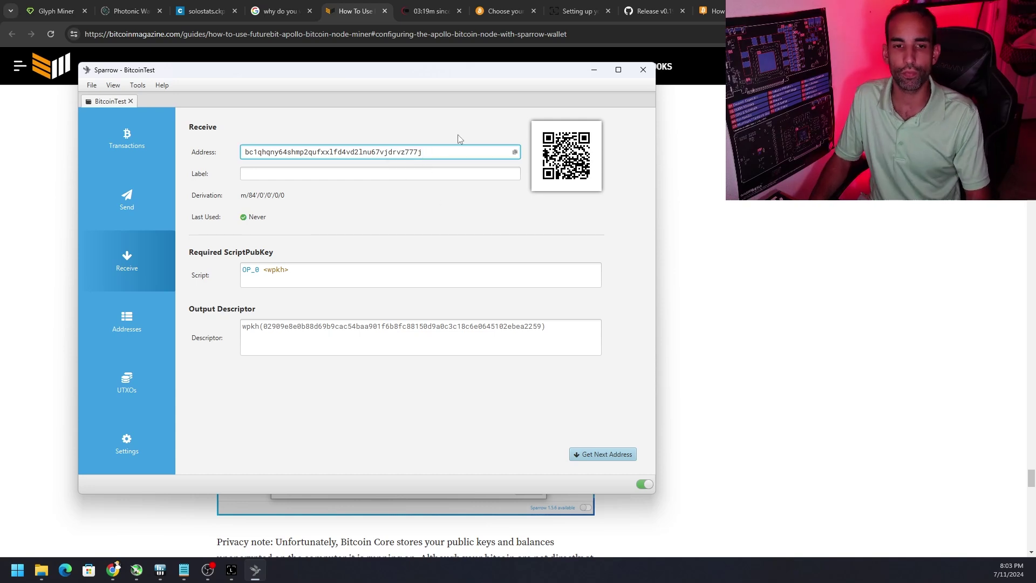
left_click(142, 201)
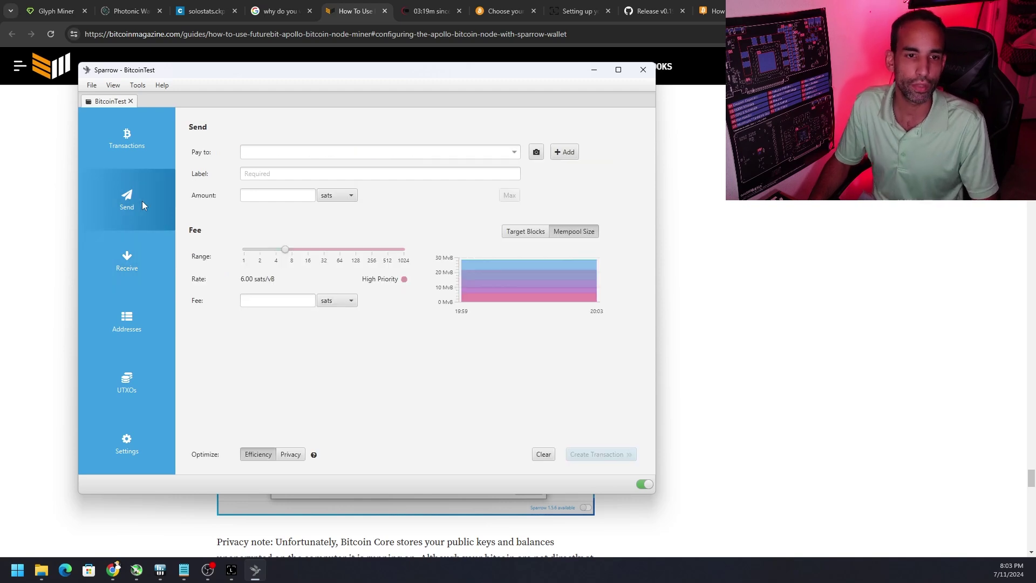
left_click(146, 135)
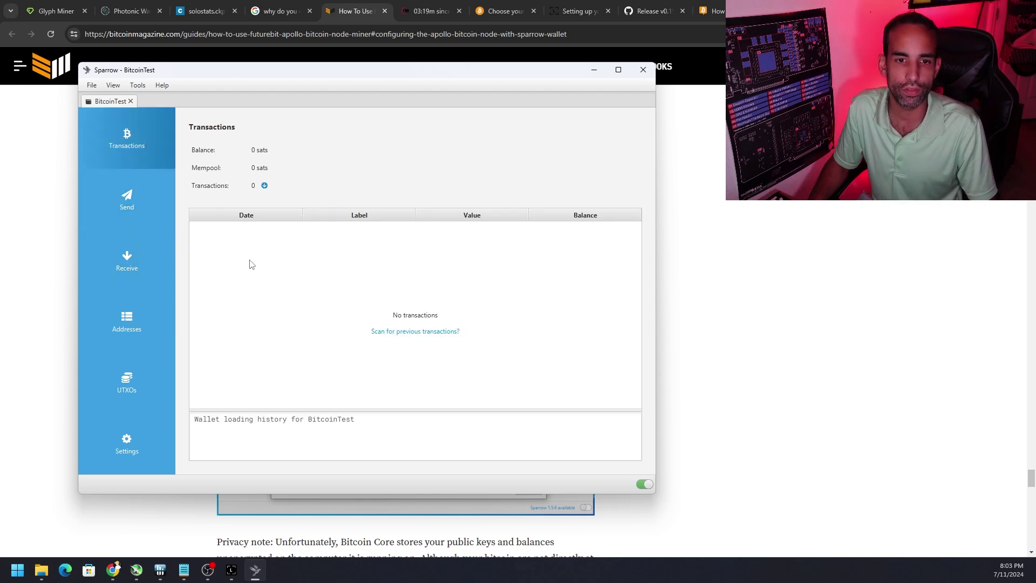
left_click(139, 317)
left_click(144, 271)
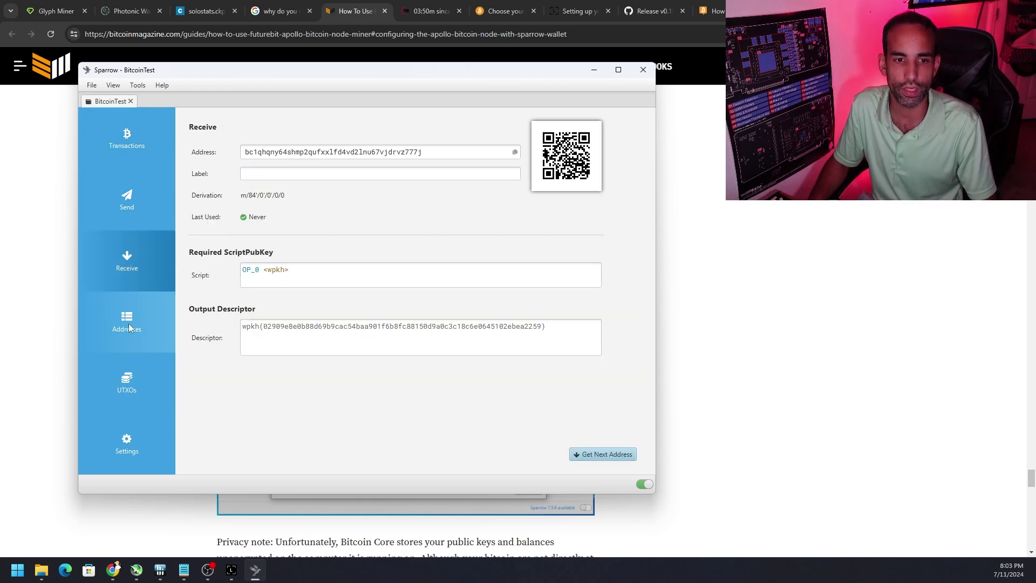
left_click(134, 440)
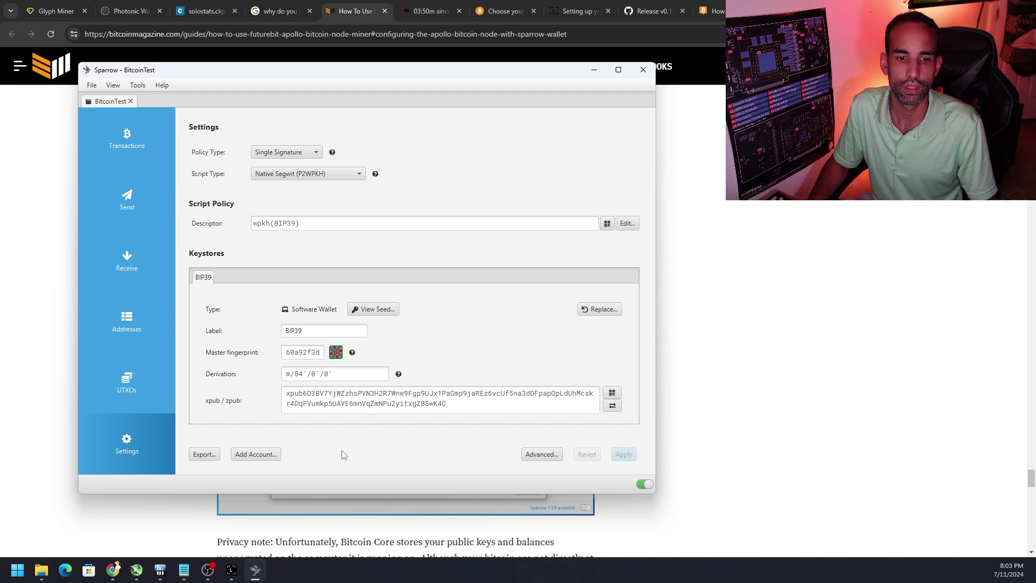
- Check the Bitcoin Core RPC connection details in the server preferences and close them
left_click(138, 85)
key("ctrl+p")
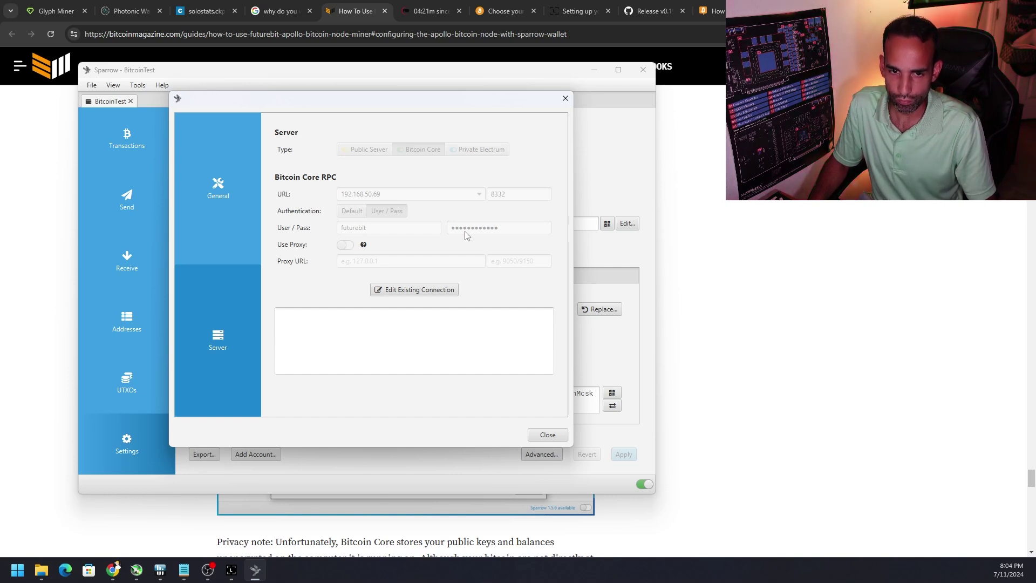
left_click(548, 434)
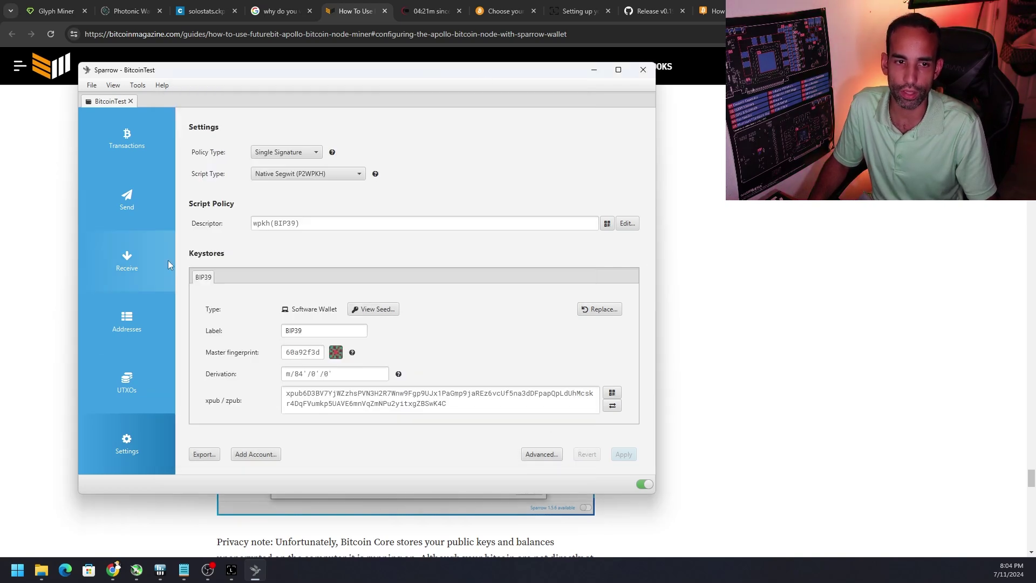
- Revisit the wallet's Send, Receive and Transactions pages and bring up the Apollo node dashboard in the browser
left_click(160, 198)
left_click(138, 255)
left_click(141, 141)
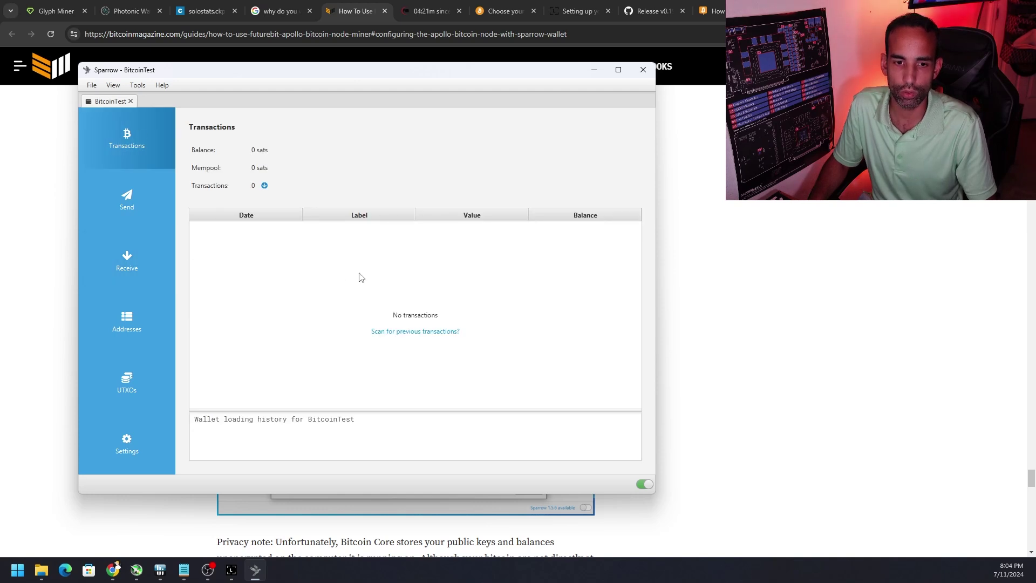
left_click(594, 69)
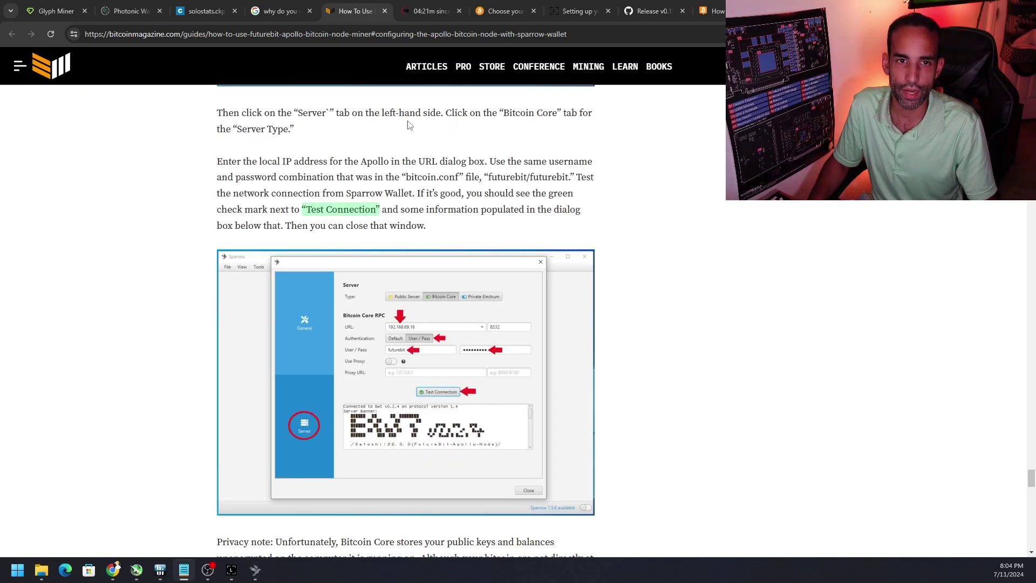
left_click(427, 5)
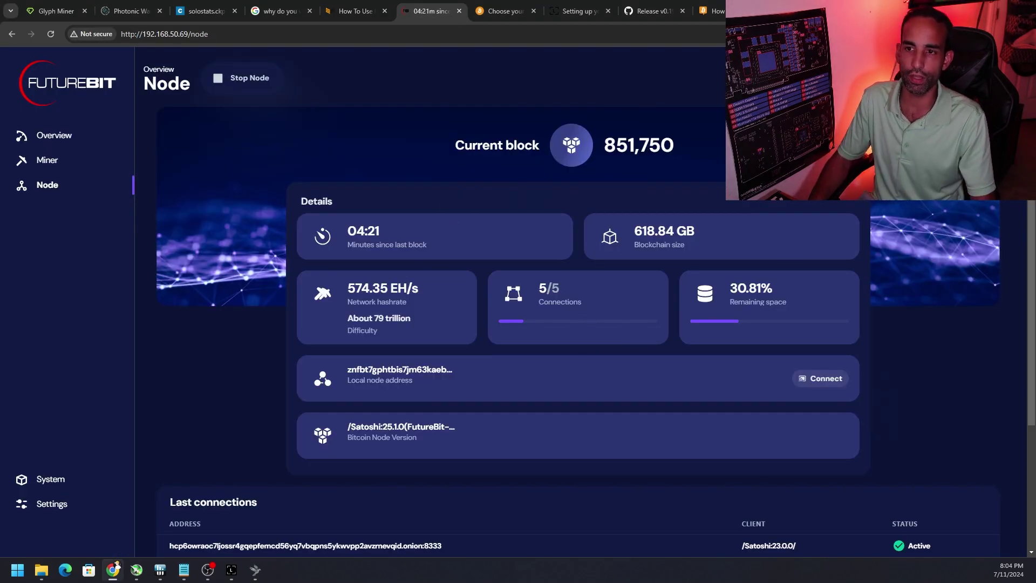
- Switch to Ledger Live and start the Connect Bitcoin full node setup from the experimental features
left_click(231, 570)
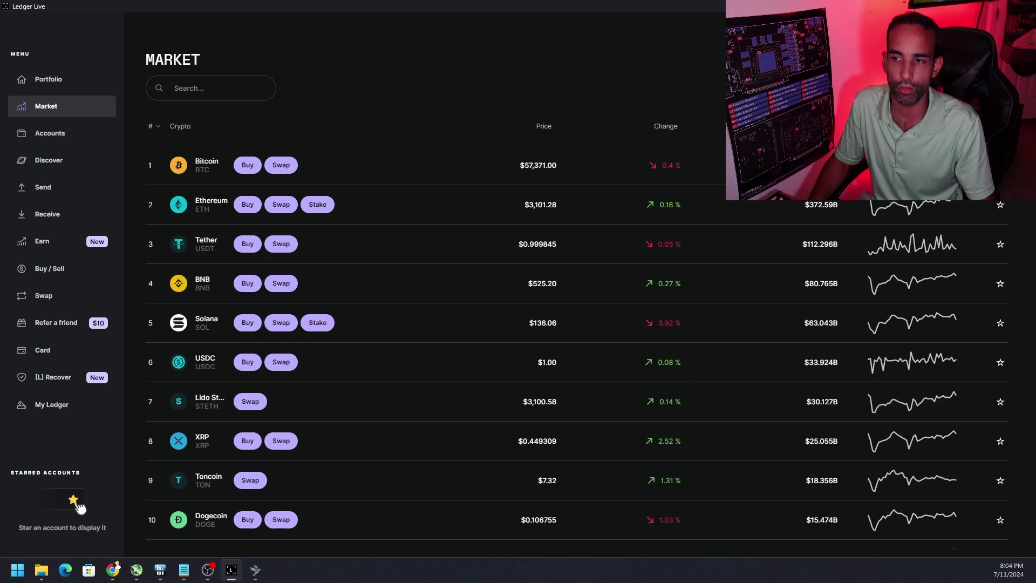
key("ctrl+comma")
left_click(358, 112)
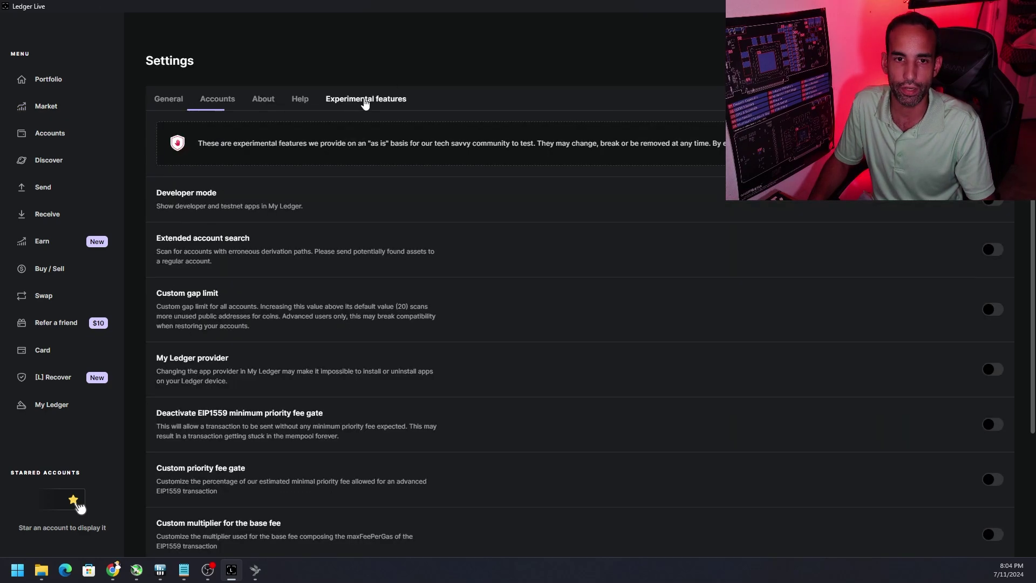
scroll(528, 432, "down", 3)
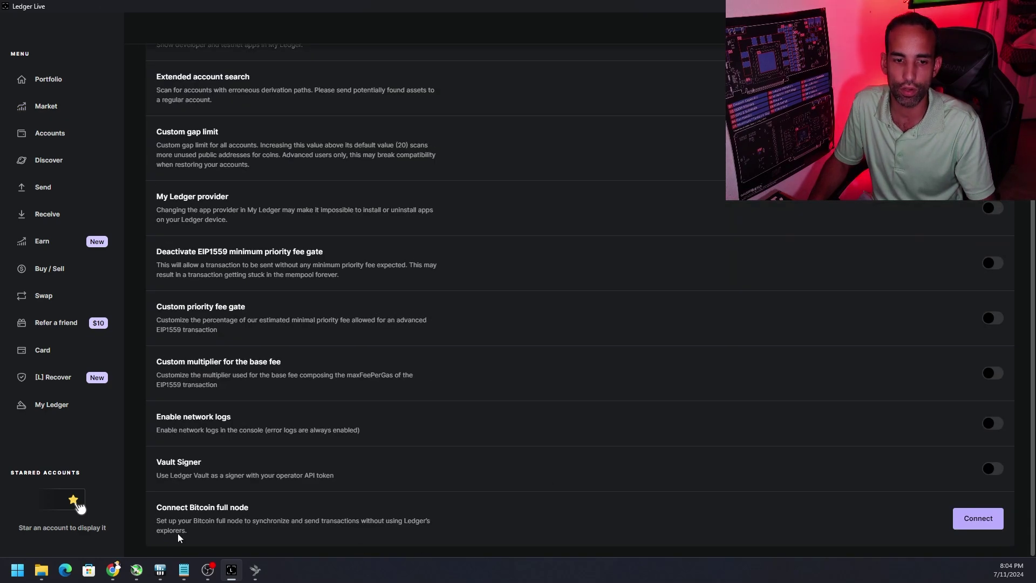
left_click(976, 521)
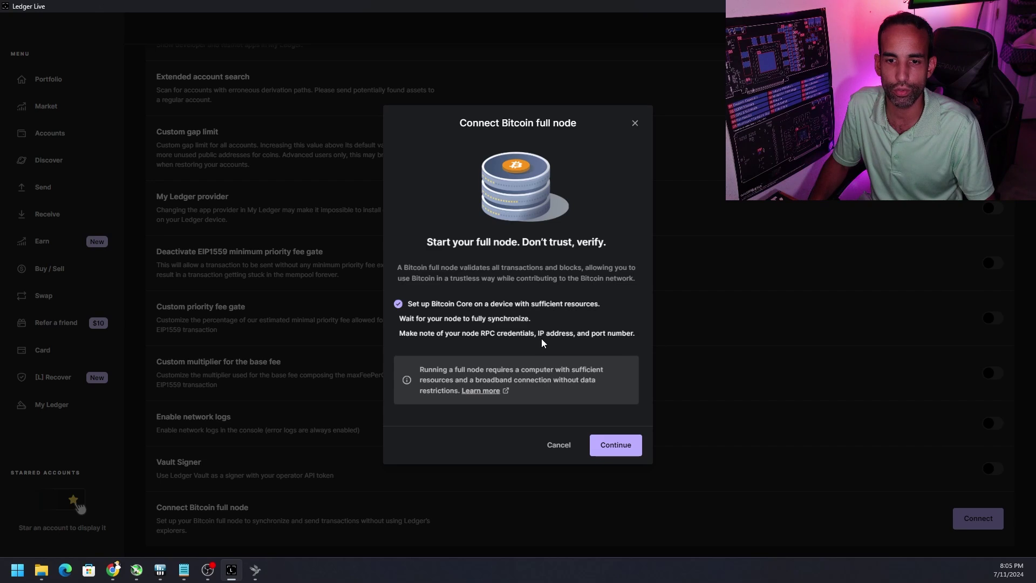
left_click(624, 449)
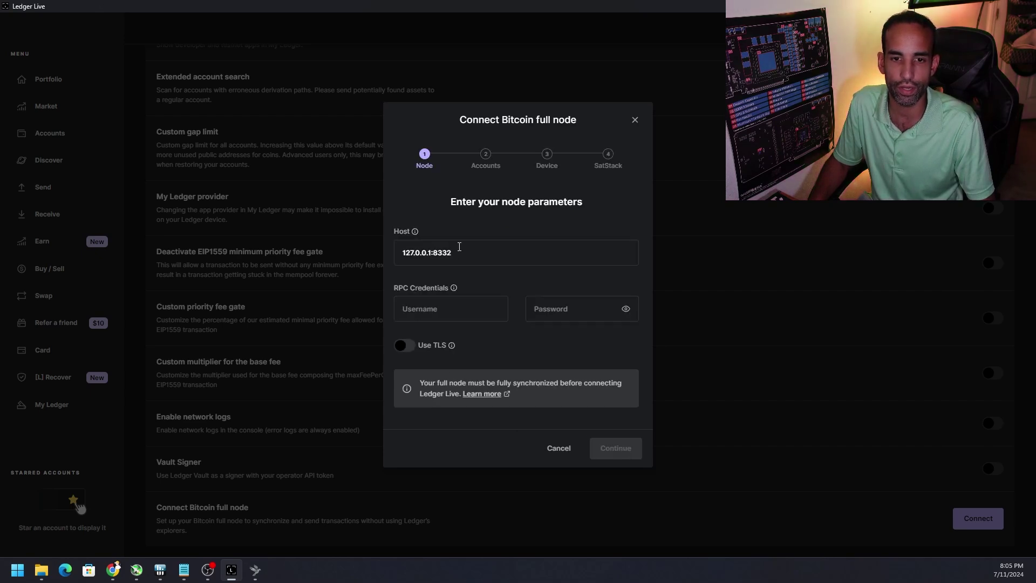
- Set the full node's host to 192.168.50.69:8332
left_click(395, 256)
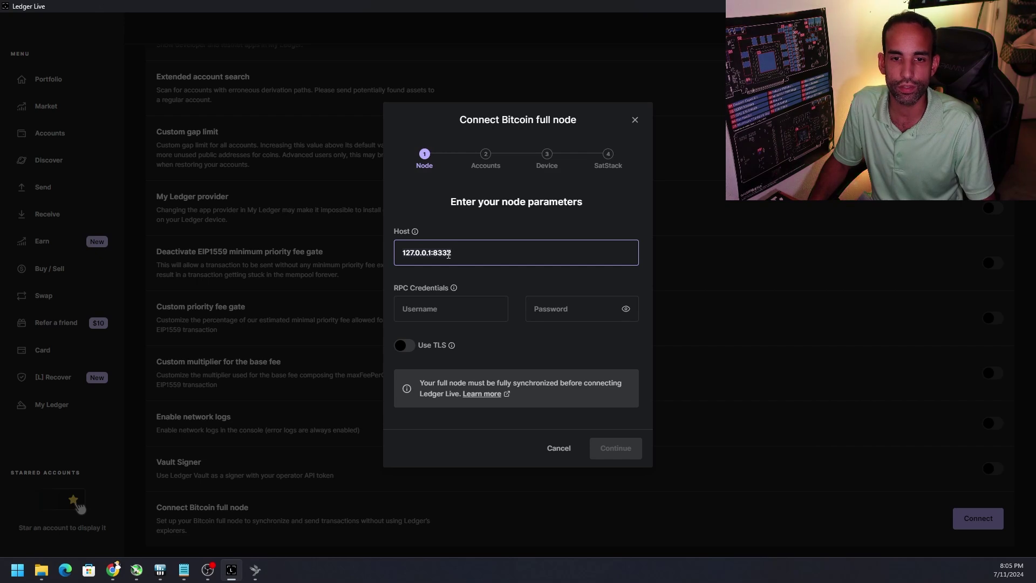
left_click(432, 252)
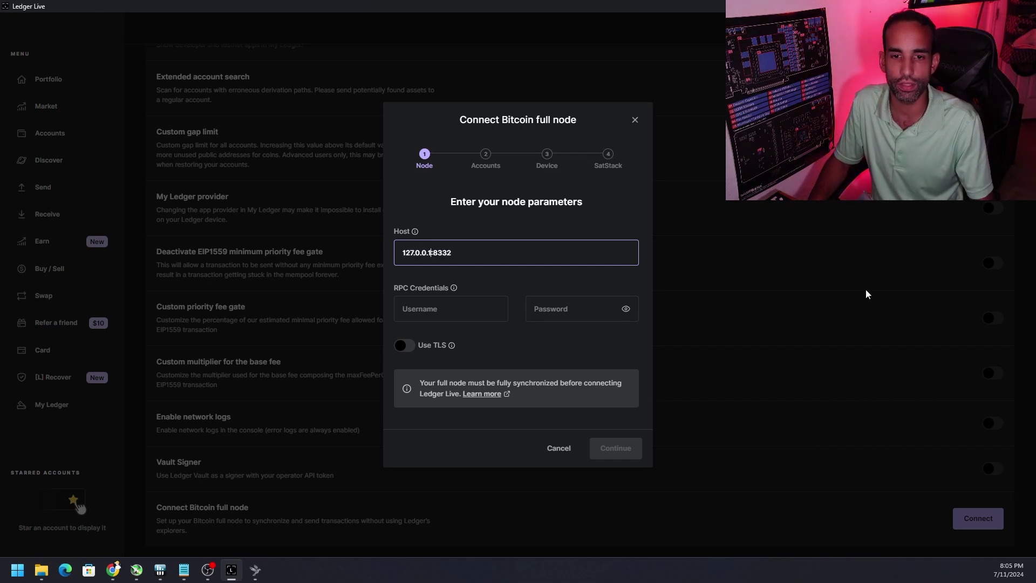
key("BackSpace")
key("BackSpace")
key("BackSpace")
key("BackSpace")
key("BackSpace")
key("BackSpace")
key("BackSpace")
key("BackSpace")
type("92")
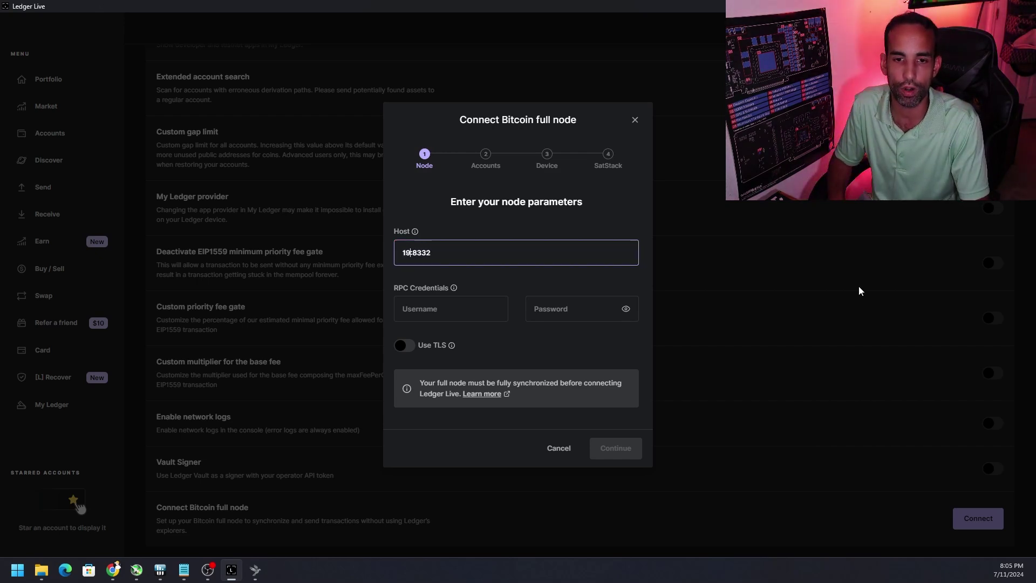
type(".168.50.")
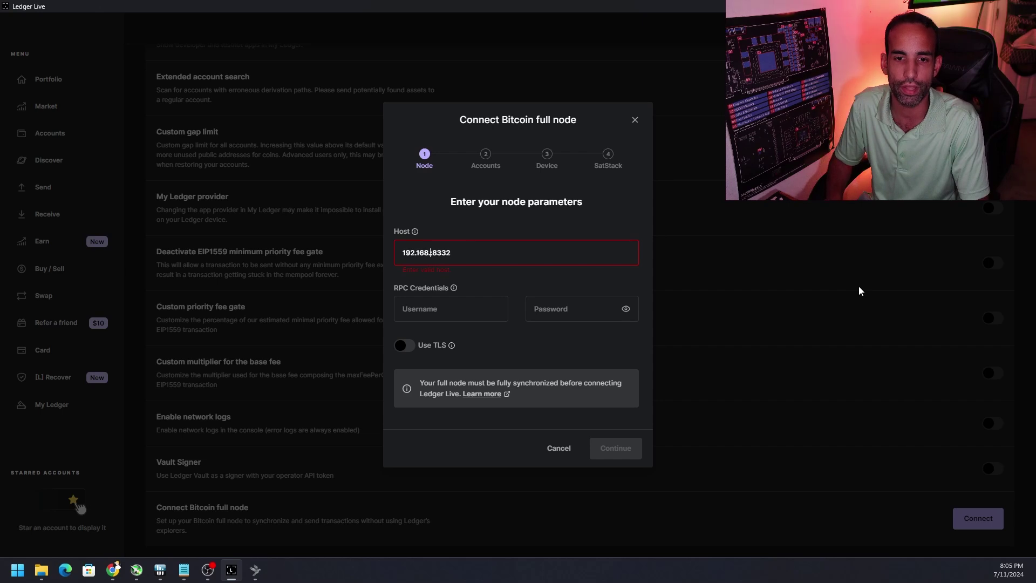
type("69")
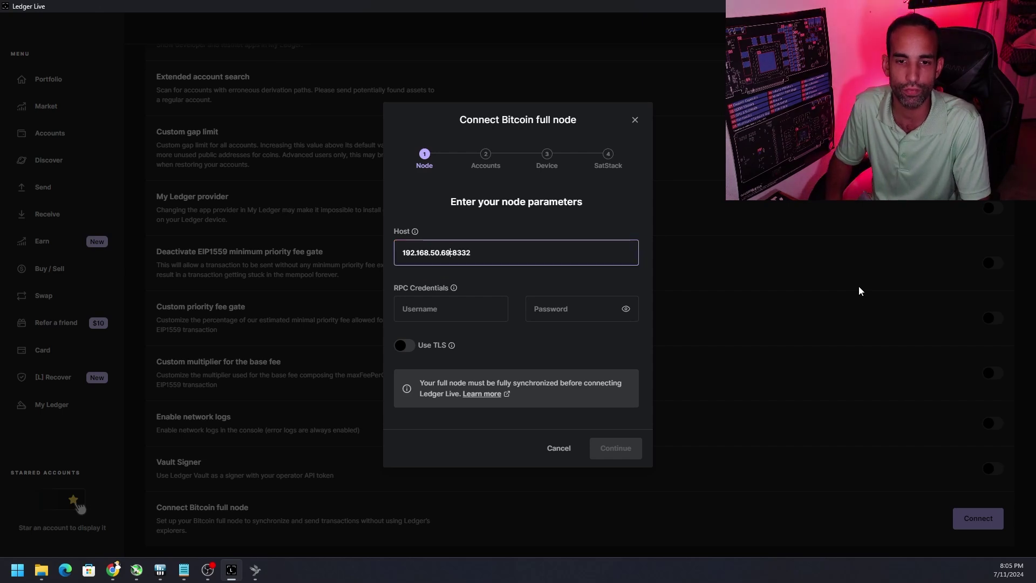
- Enter futurebit as the RPC username, fill in the RPC password and submit the node parameters with TLS off
left_click(446, 303)
type("turebit")
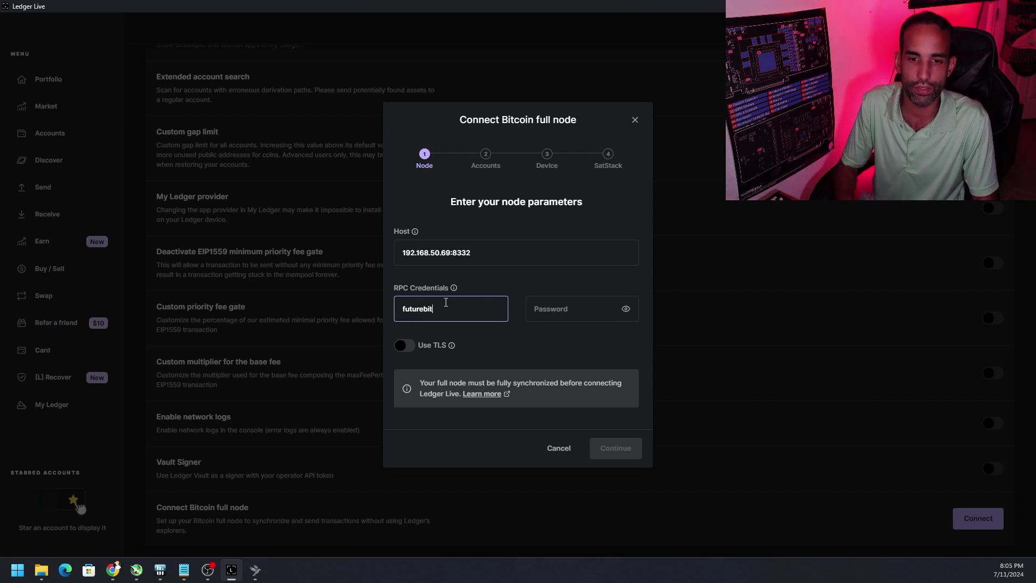
left_click(113, 570)
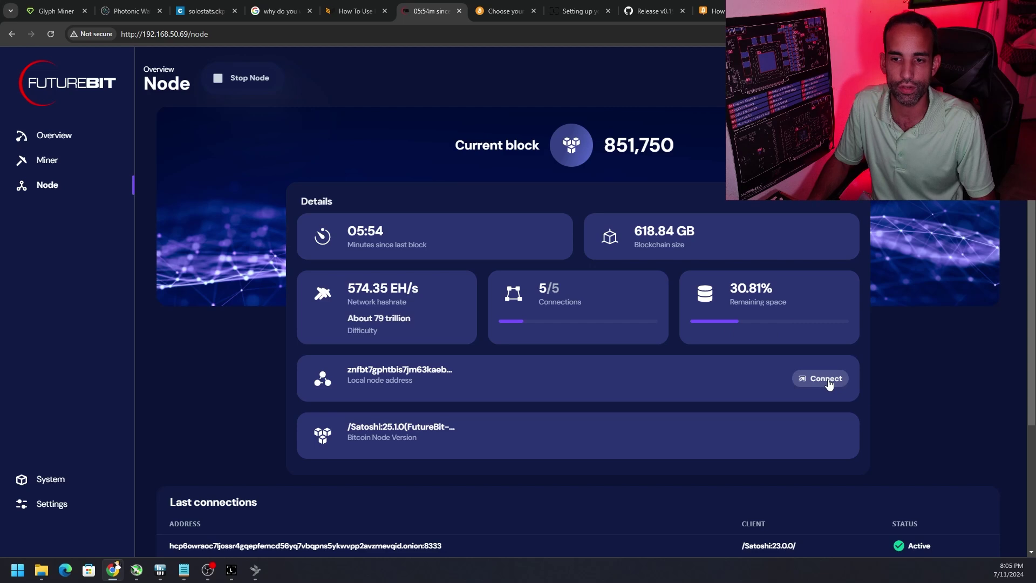
key("alt+Tab")
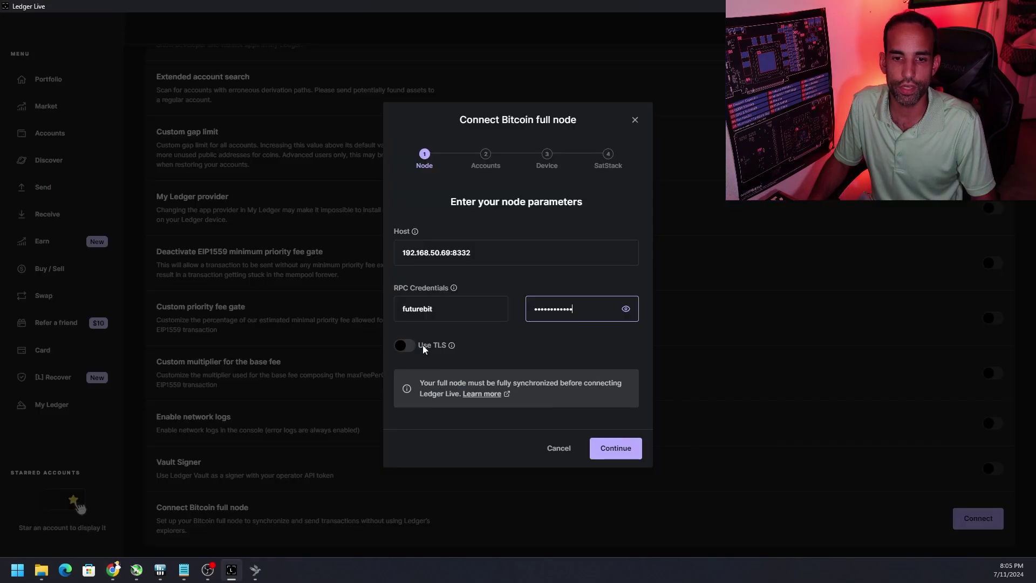
left_click(625, 455)
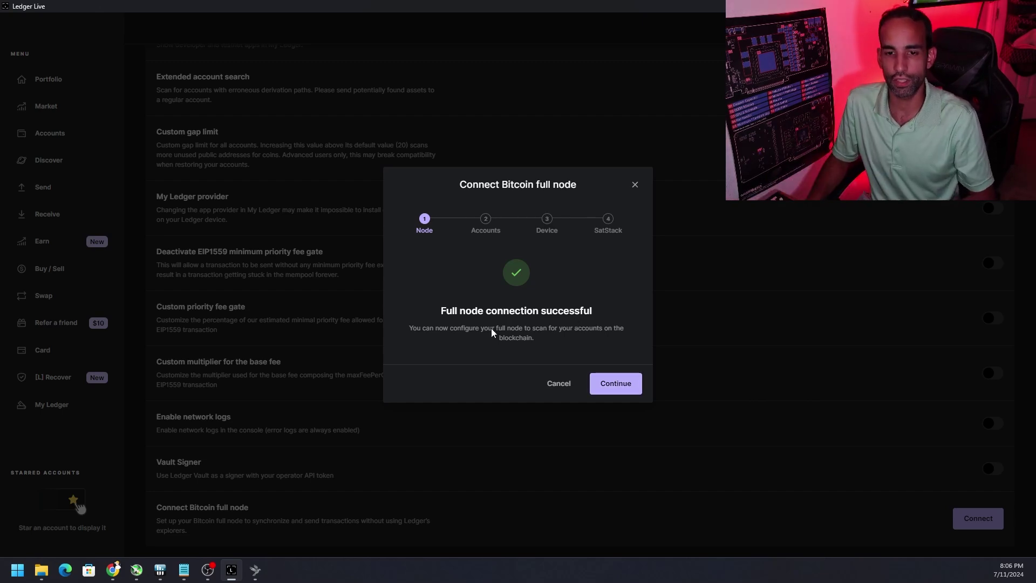
- Proceed from the node connection to the accounts stage and accept 10 accounts to scan for each address type
left_click(625, 390)
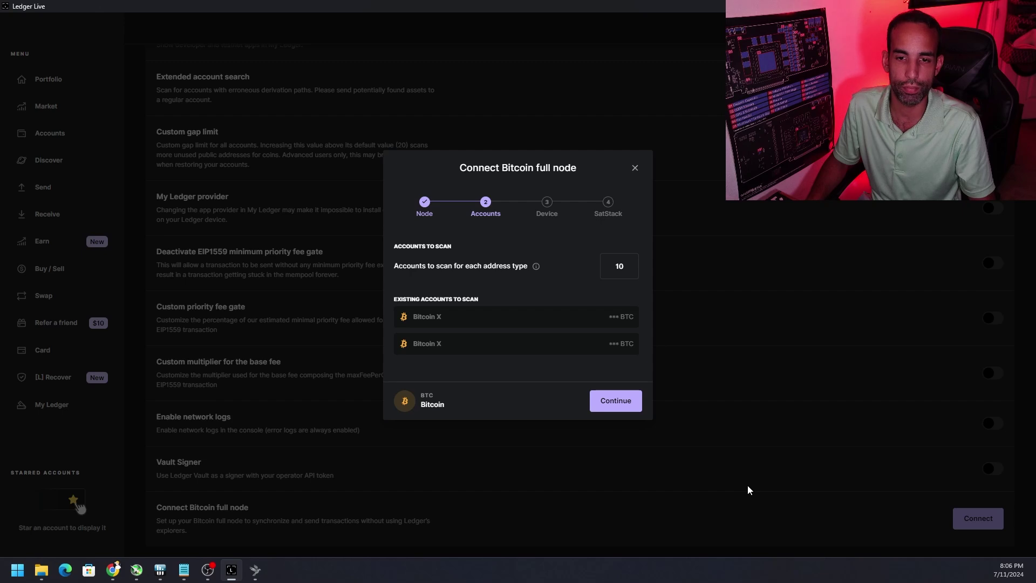
left_click(625, 410)
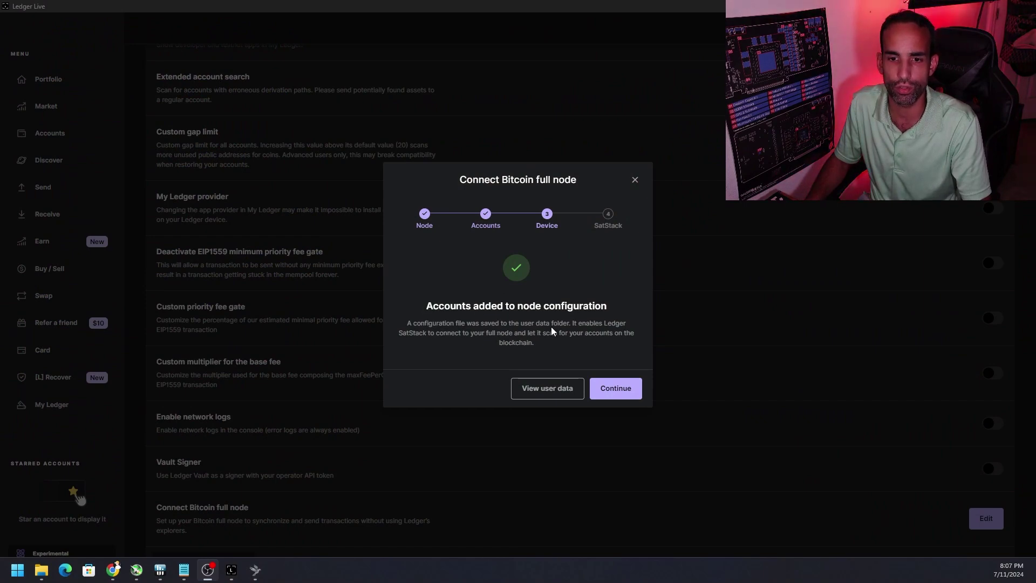
- View the Ledger Live user data folder holding the node configuration file, close it and proceed to the SatStack stage
left_click(557, 389)
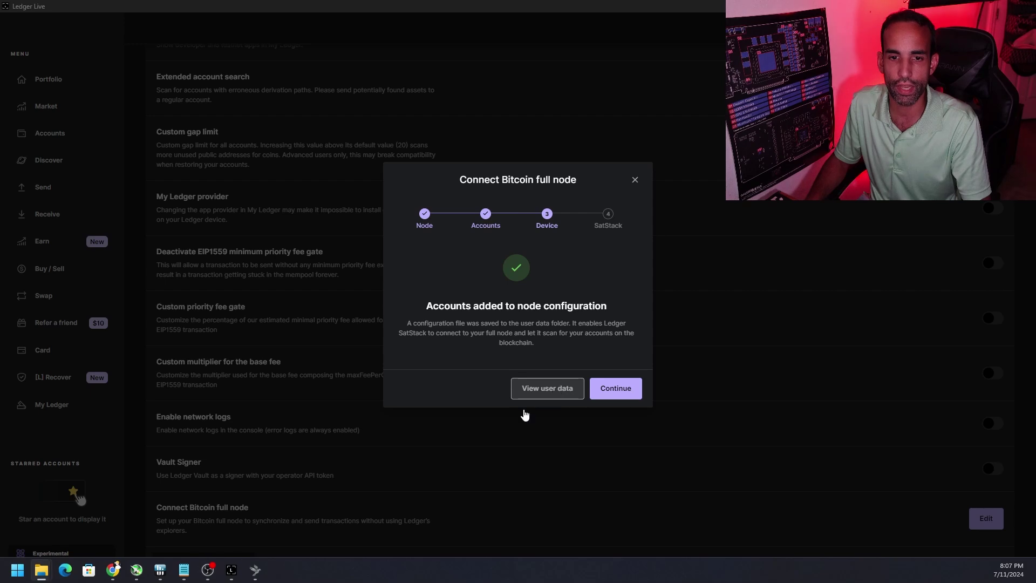
left_click_drag(799, 83, 505, 82)
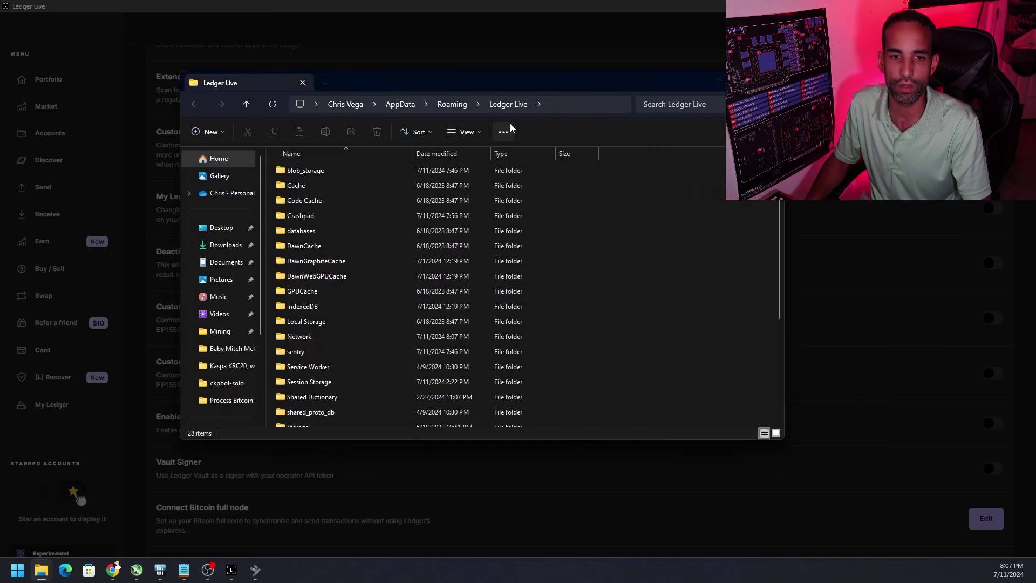
scroll(408, 338, "down", 4)
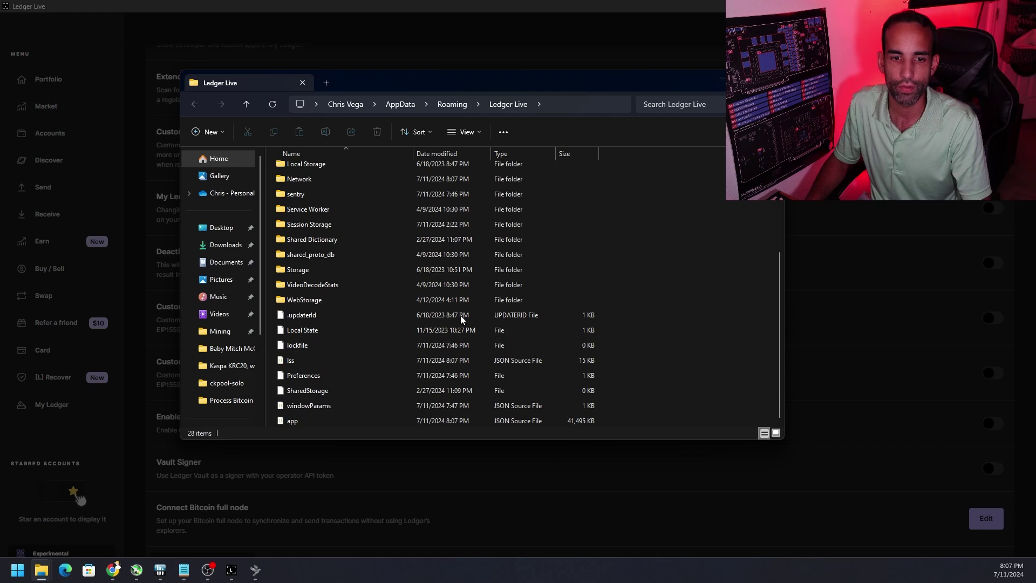
left_click(770, 79)
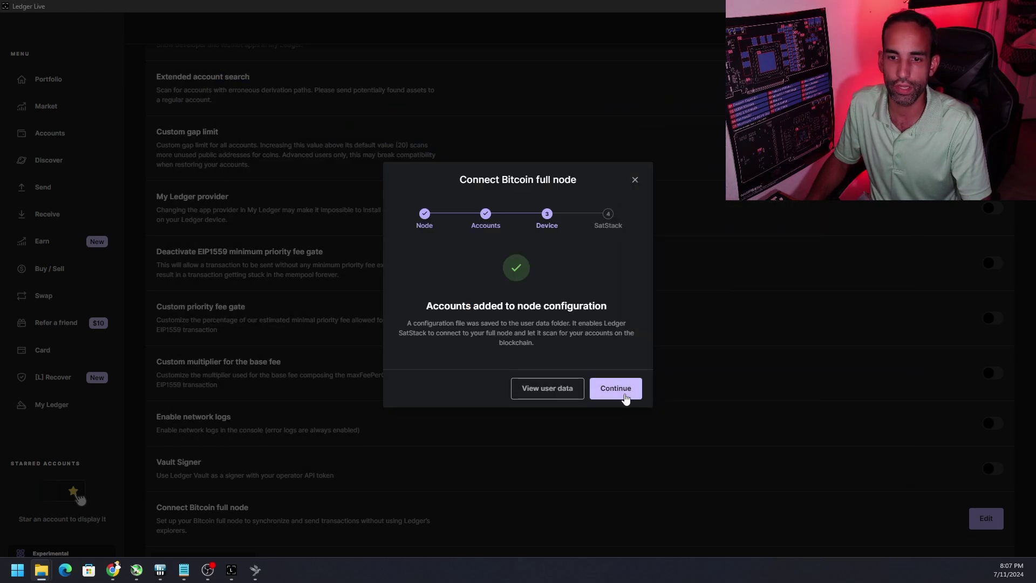
left_click(605, 390)
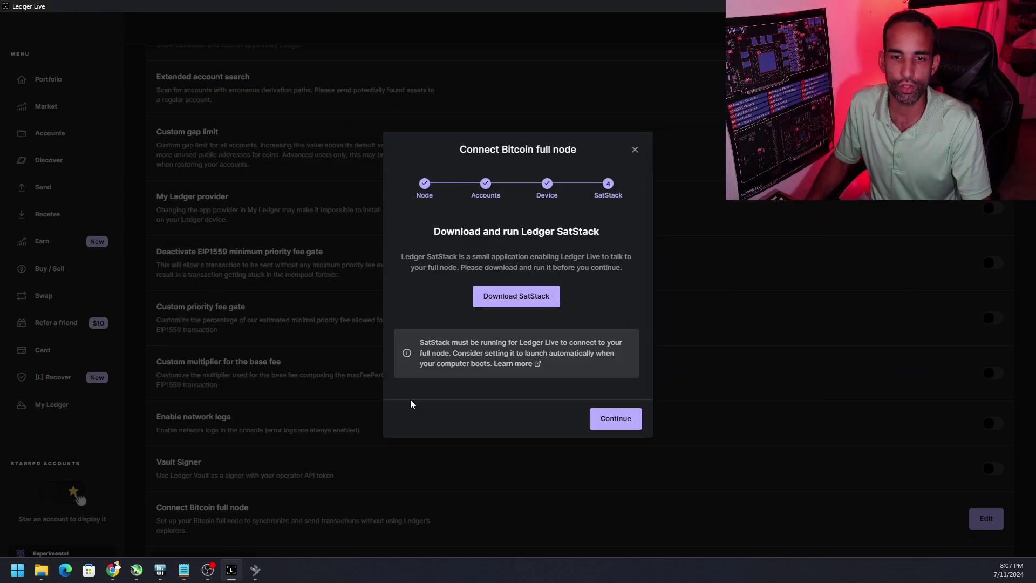
- Open the SatStack v0.19.0 release page on GitHub and look through its downloadable assets
left_click(524, 302)
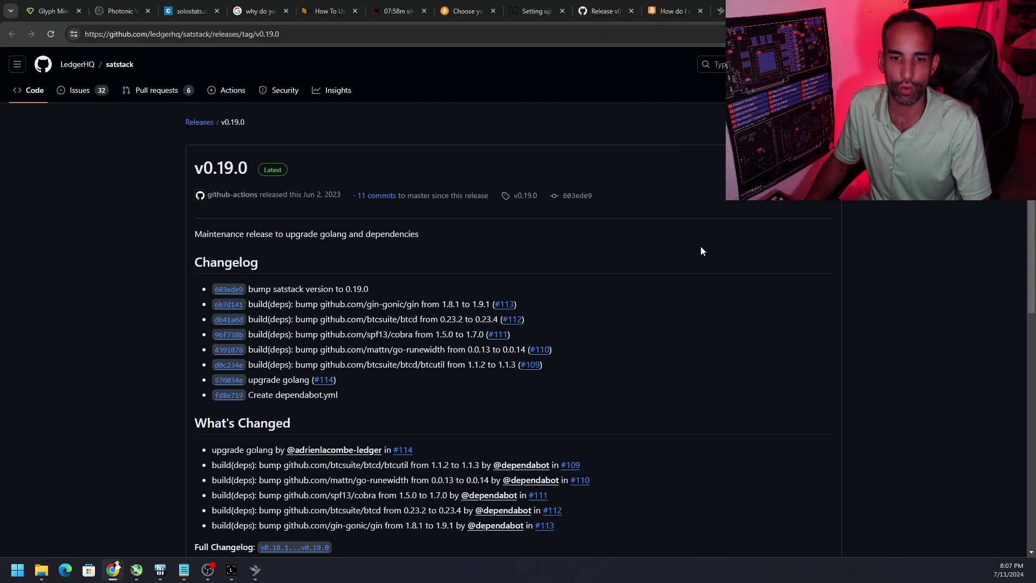
left_click(711, 16)
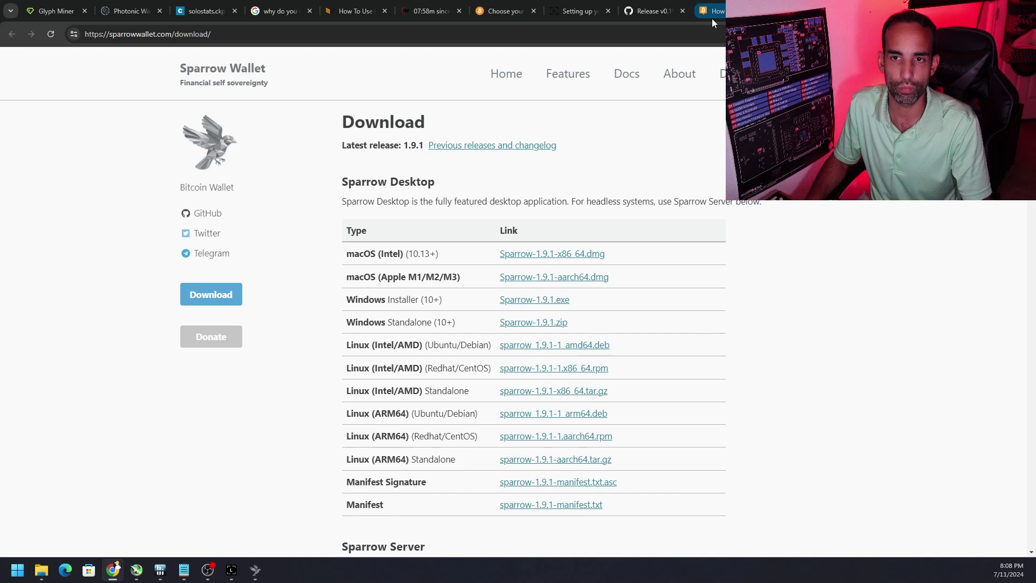
left_click(653, 15)
scroll(702, 367, "down", 5)
scroll(703, 371, "down", 2)
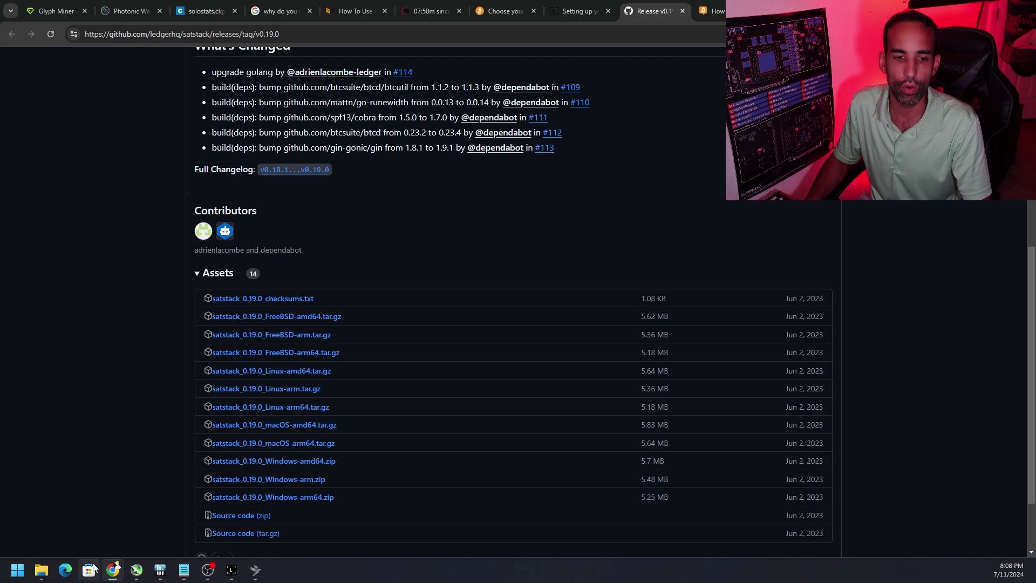
- Open the satstack_0.19.0_Windows-amd64 folder in Downloads and select the lss application
mouse_move(41, 570)
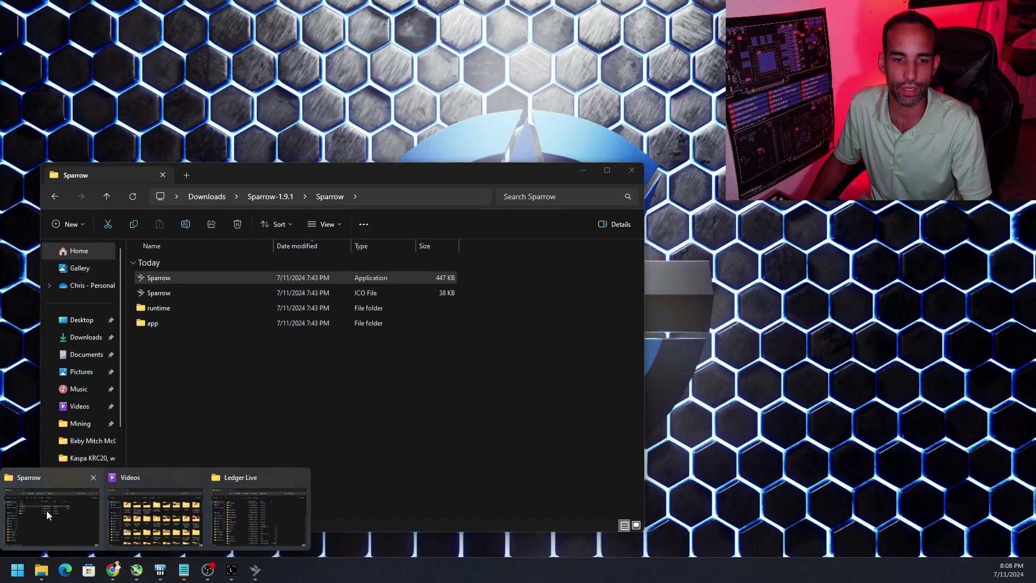
left_click(47, 510)
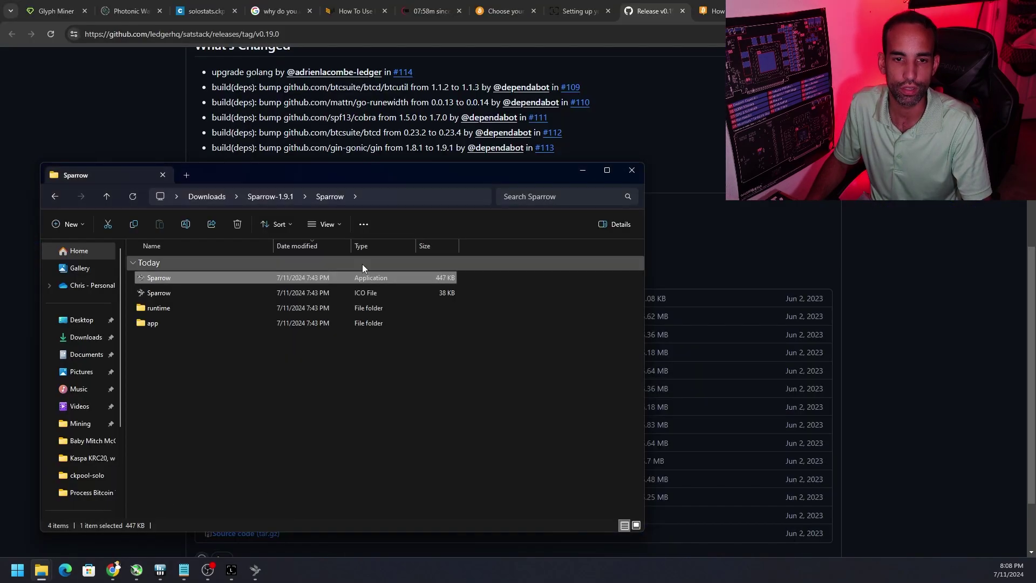
left_click(86, 337)
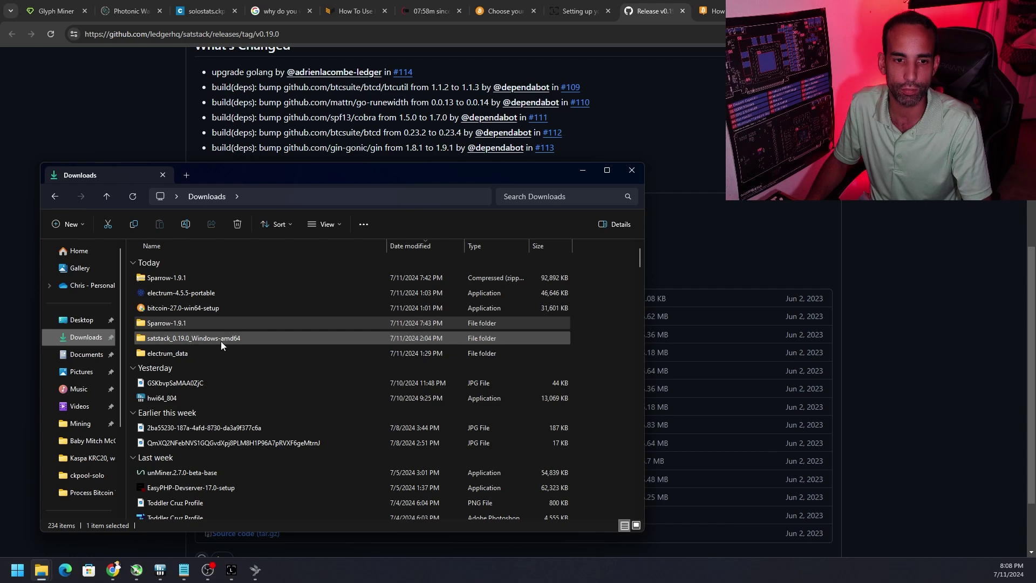
double_click(221, 340)
left_click(187, 295)
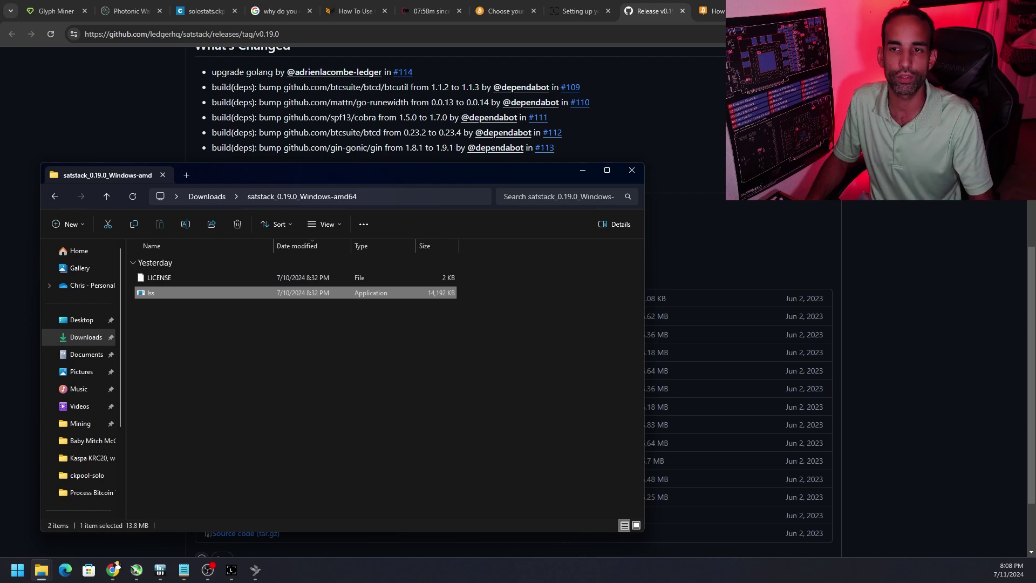
- Return to Ledger Live's SatStack stage and launch a Command Prompt
left_click(231, 570)
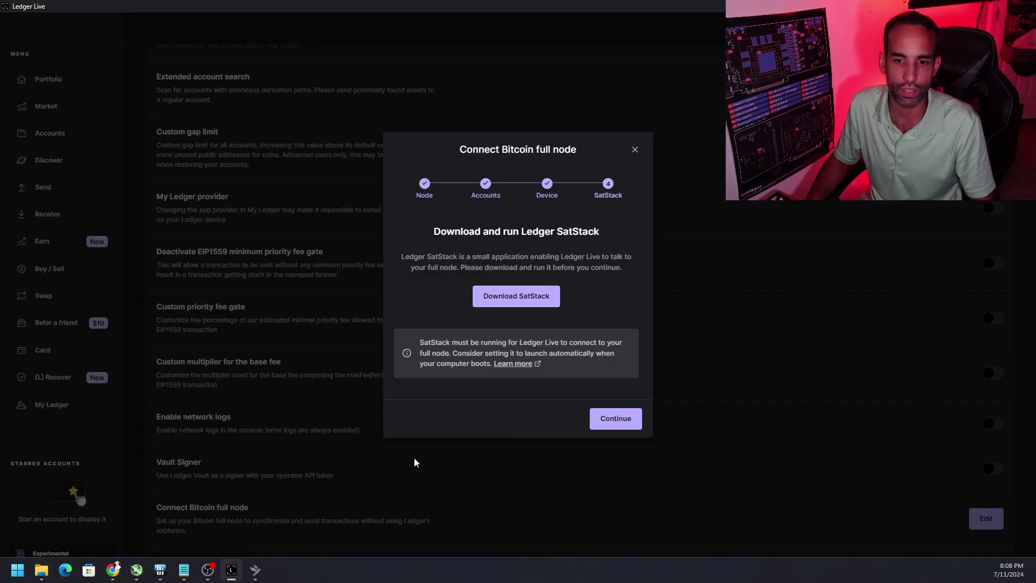
left_click(12, 576)
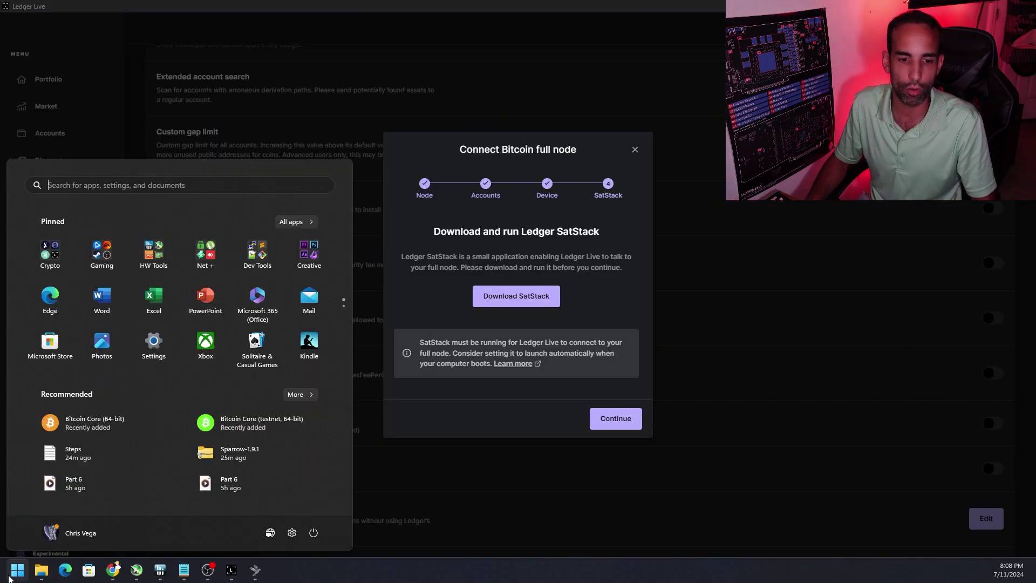
type("cmd")
key("Return")
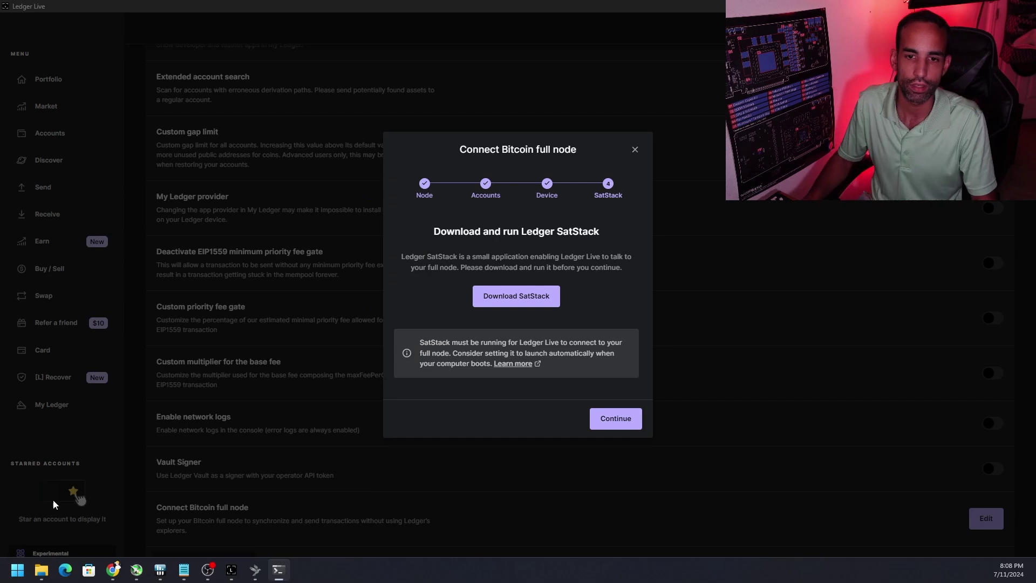
- Bring up the SatStack folder window and place the Command Prompt window in front of it
mouse_move(42, 570)
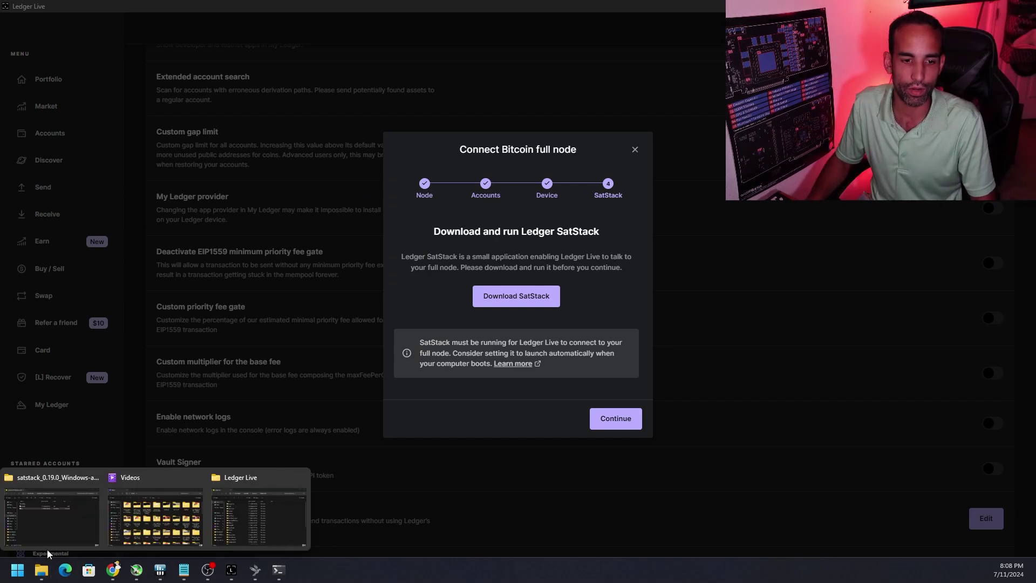
left_click(51, 518)
right_click(517, 394)
left_click(565, 357)
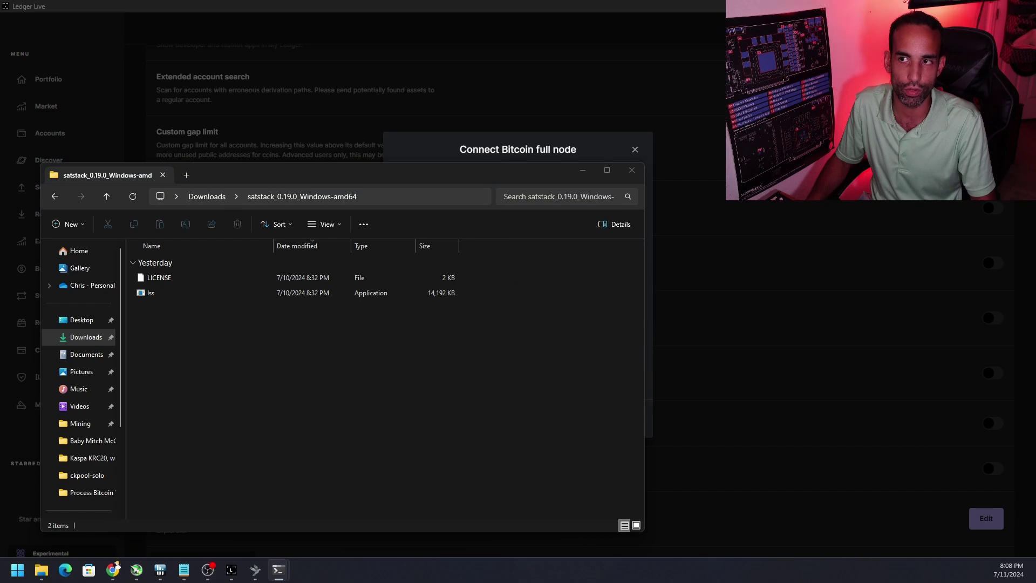
left_click(753, 95)
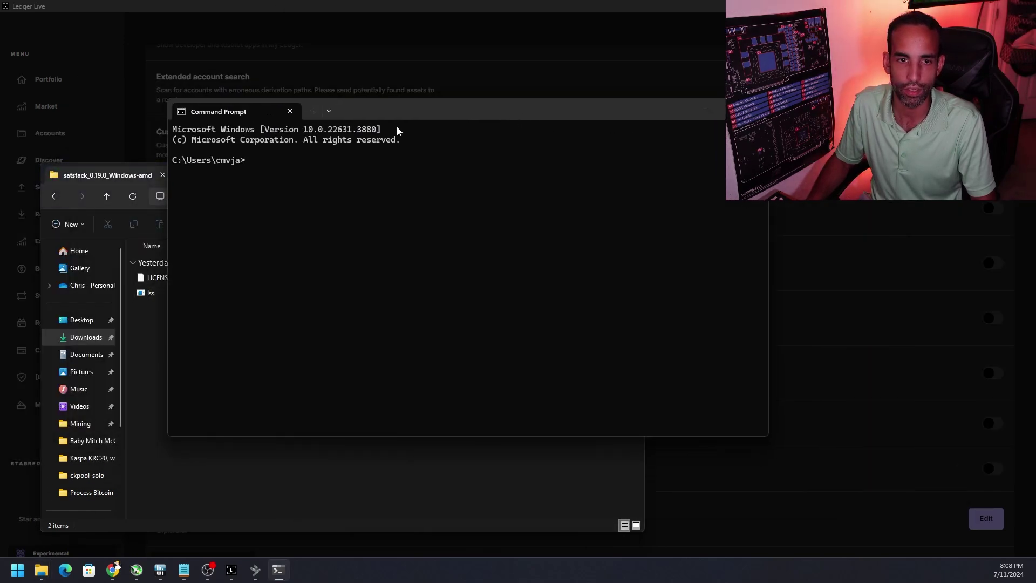
left_click_drag(425, 112, 458, 138)
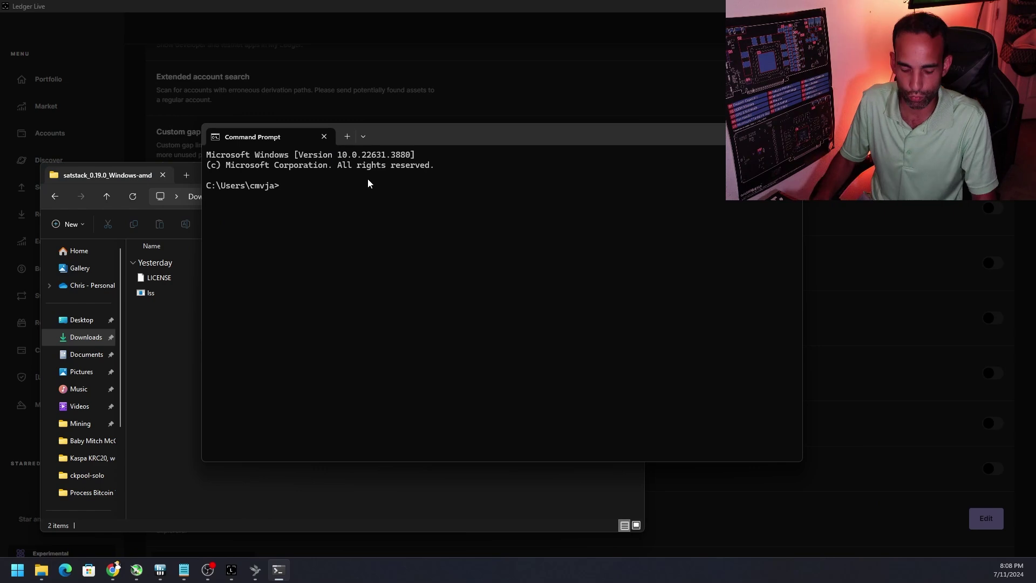
- Change the Command Prompt directory to downloads and write lss.exe as the next command without running it
type("cd ")
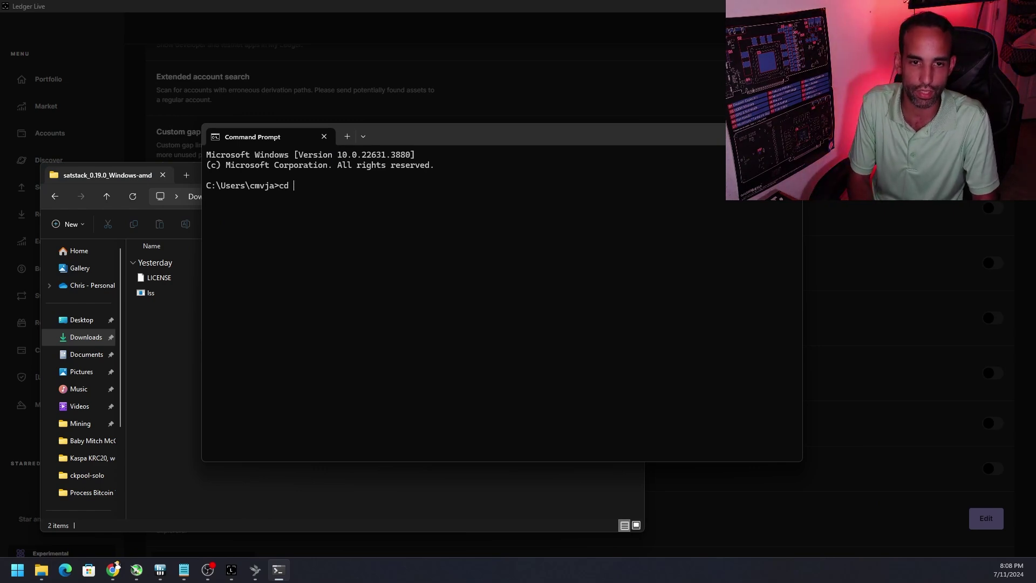
type("down")
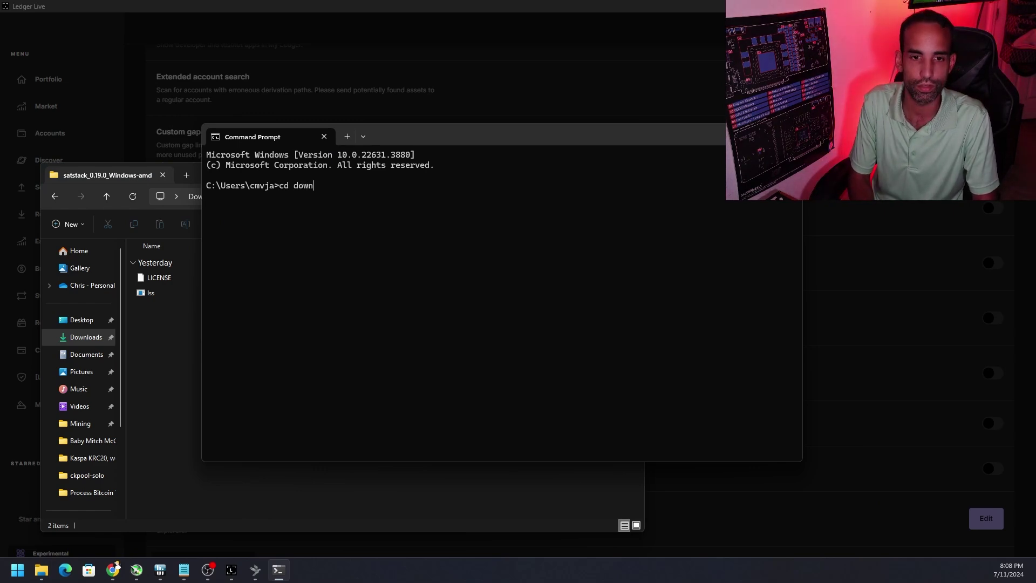
type("loads")
key("Return")
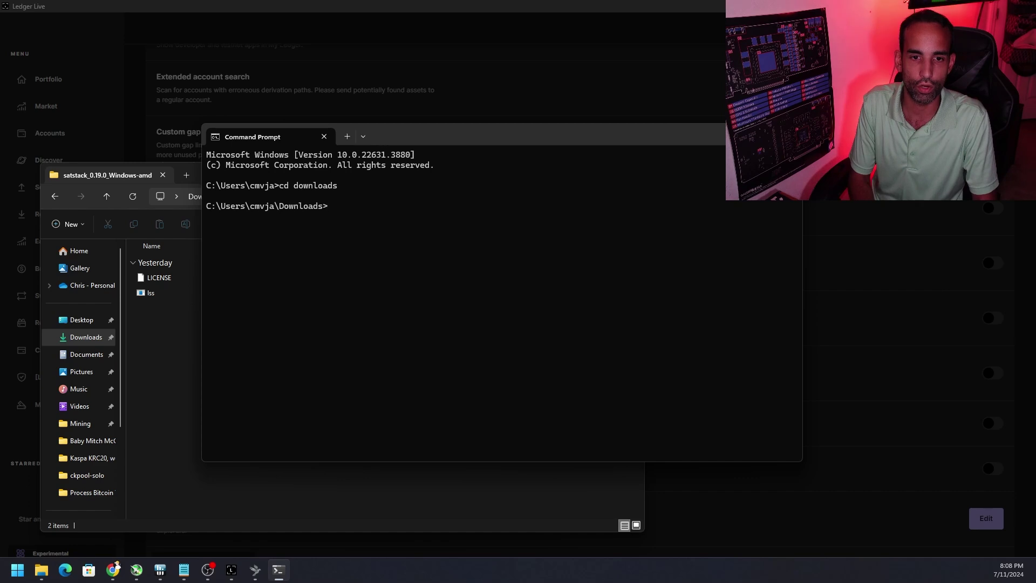
type("lss.exe")
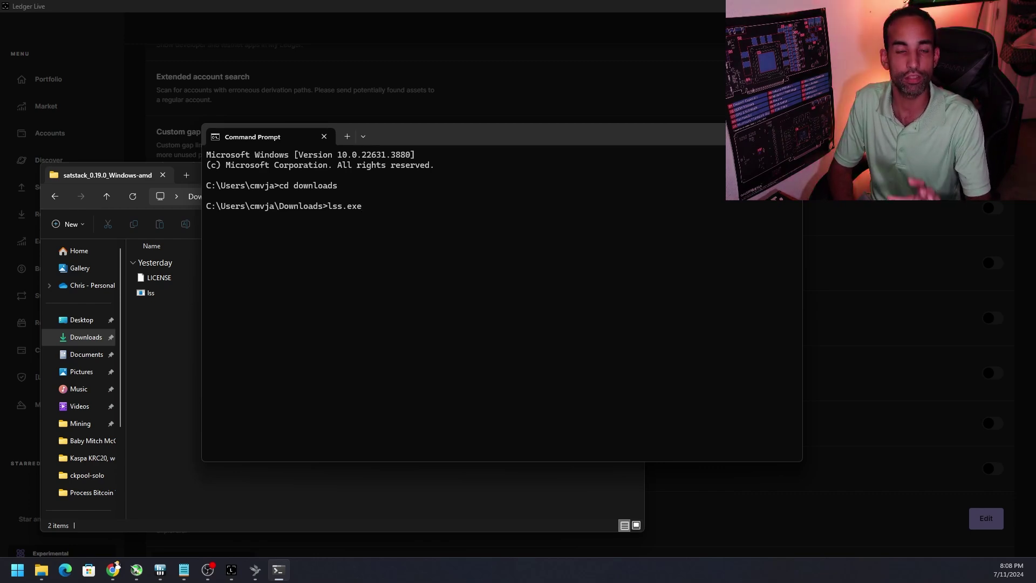
- Open Ledger's article on setting up a Bitcoin full node, read its SatStack instructions and node statuses, and return to the Command Prompt
left_click(515, 58)
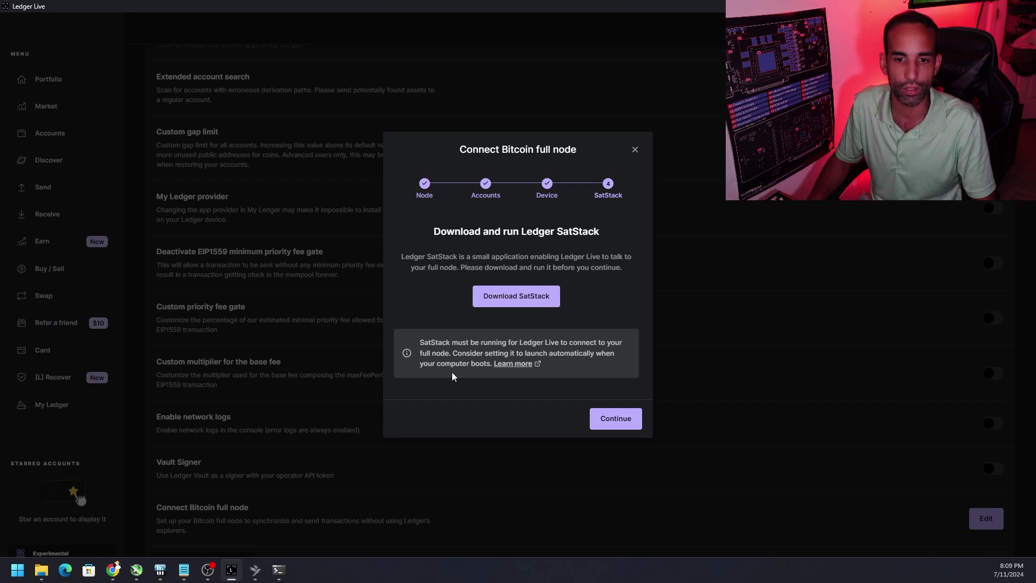
left_click(513, 363)
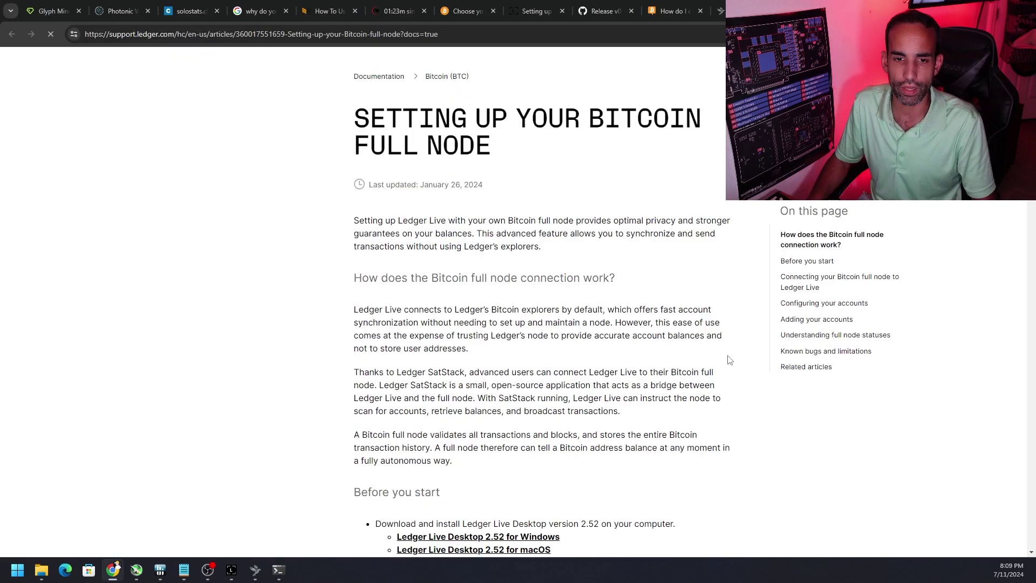
scroll(726, 360, "down", 9)
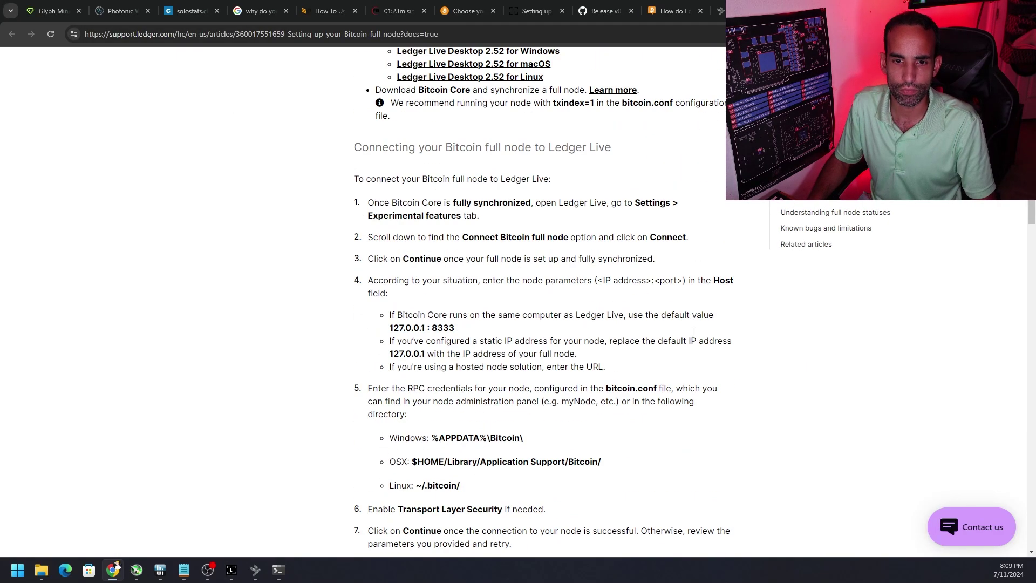
scroll(694, 331, "down", 3)
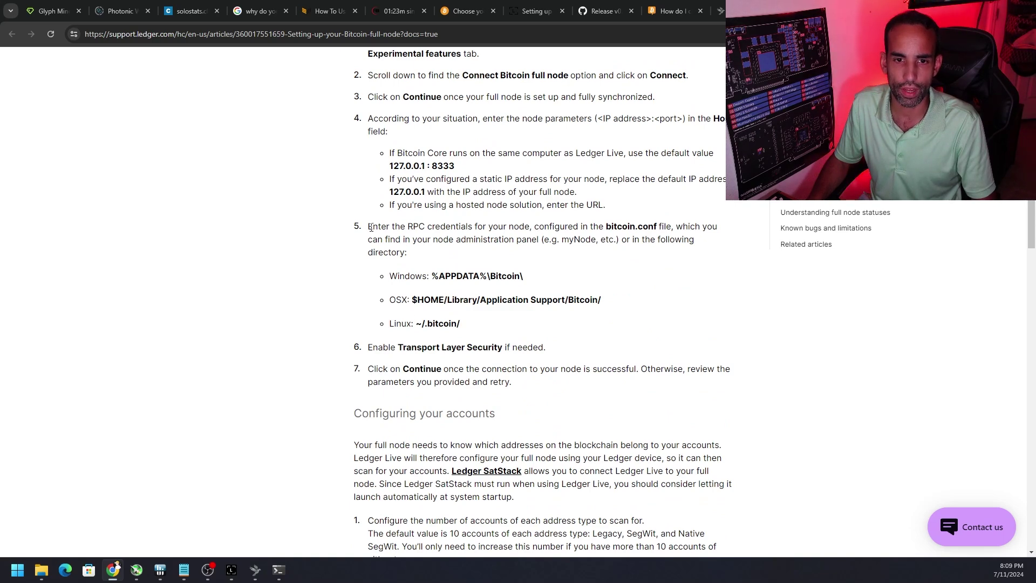
scroll(454, 237, "down", 8)
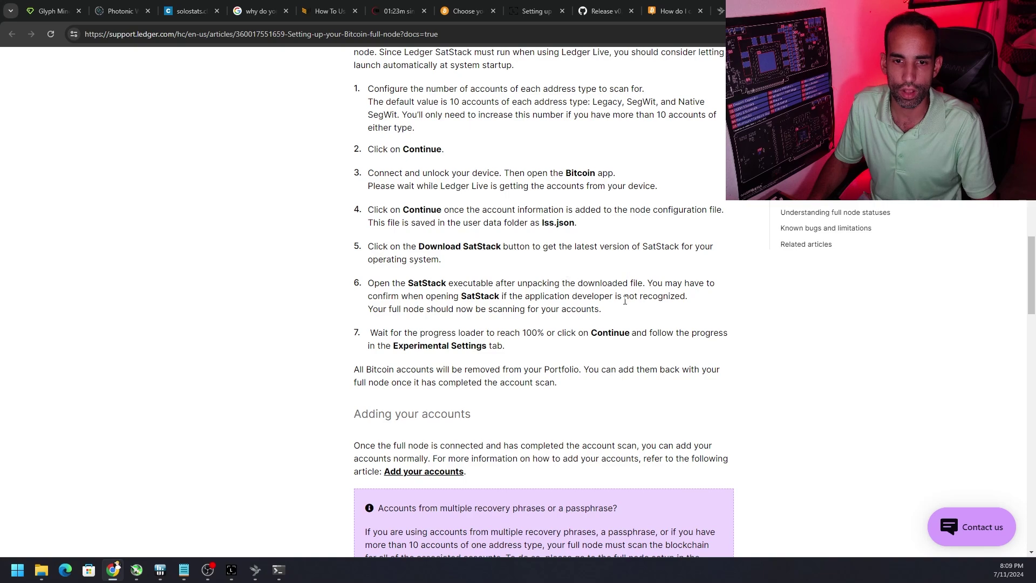
scroll(625, 300, "down", 10)
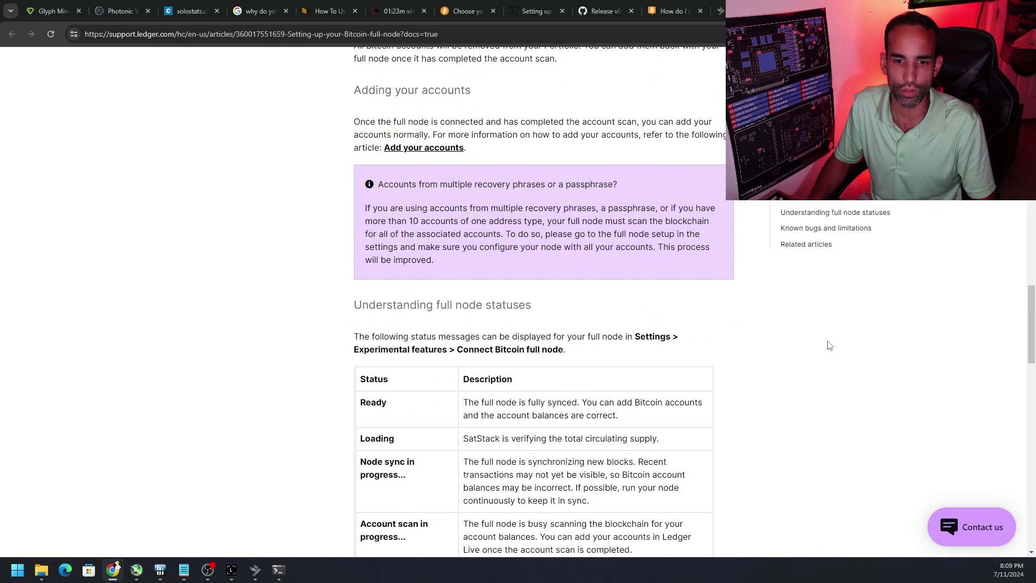
scroll(826, 342, "down", 4)
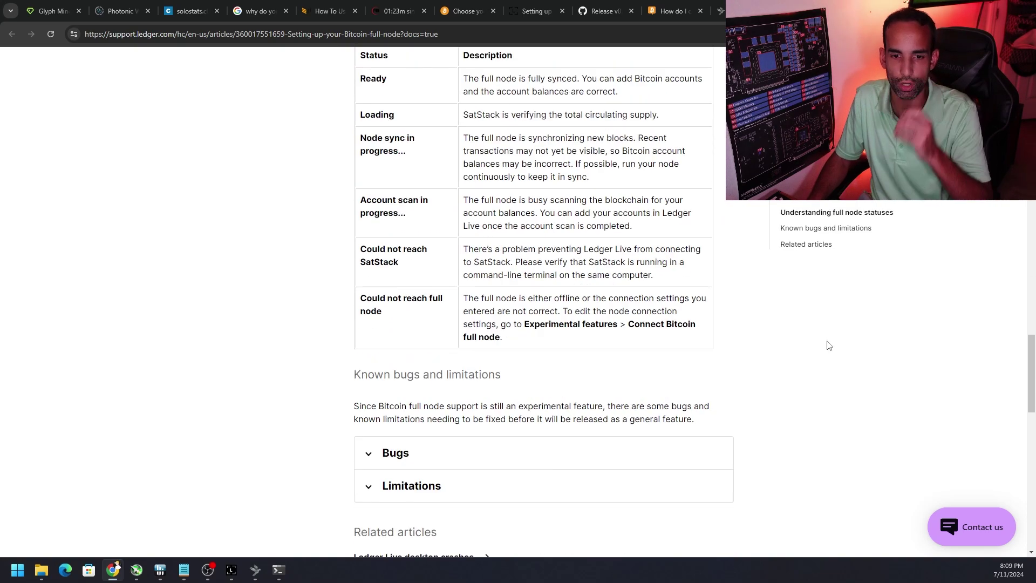
scroll(815, 335, "up", 9)
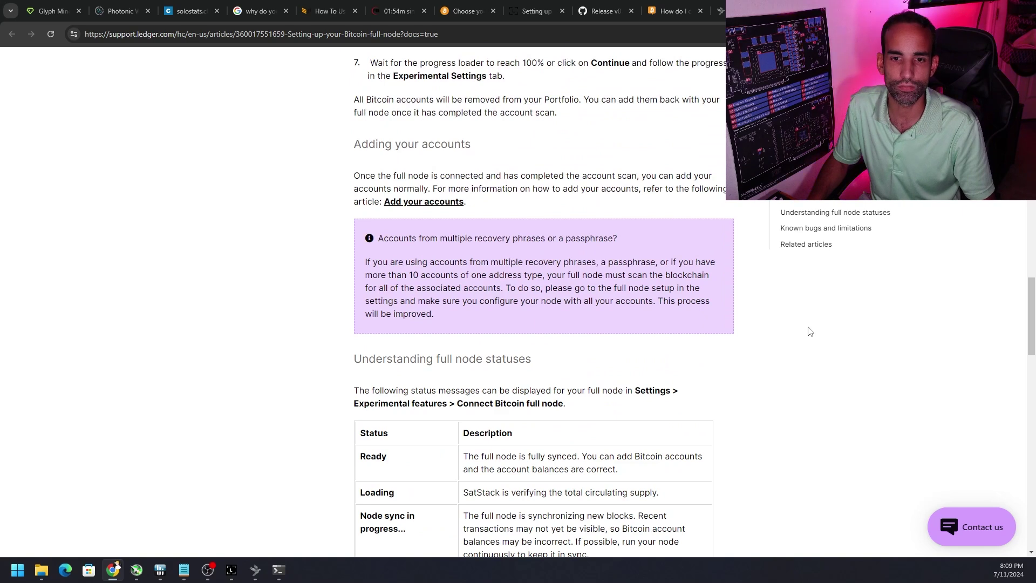
mouse_move(278, 570)
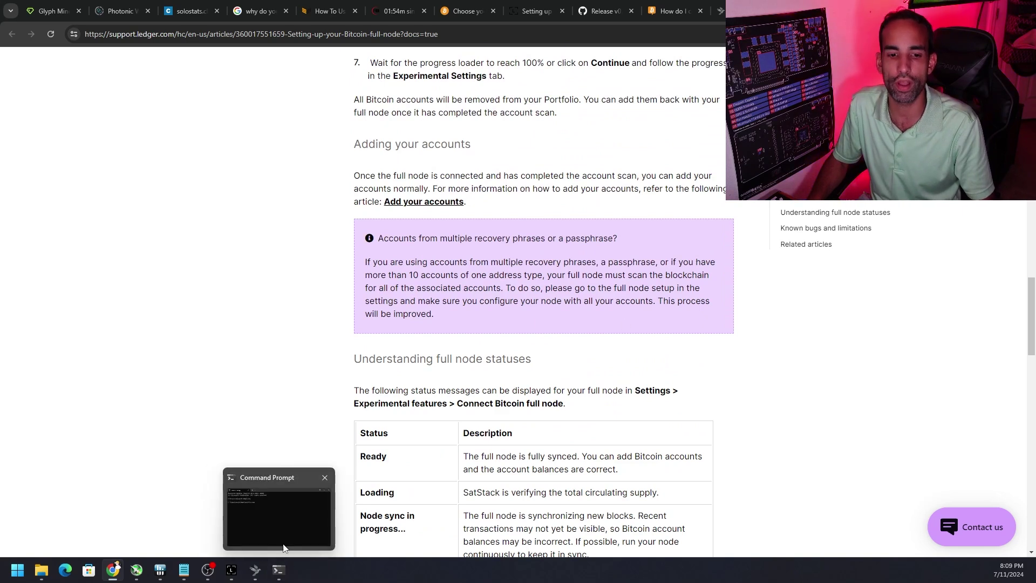
left_click(286, 497)
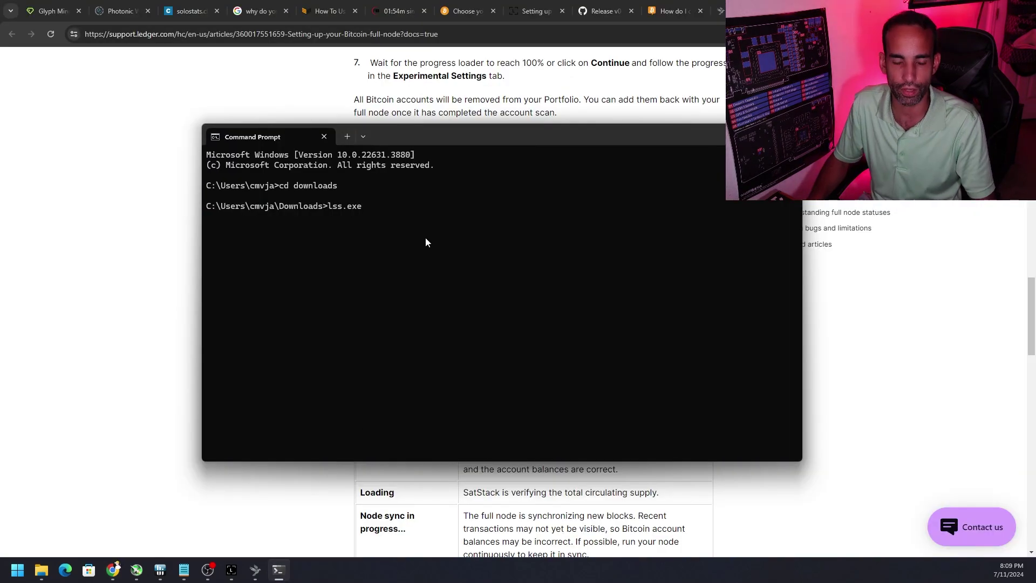
- Try to run lss.exe from the Downloads directory, and copy the path of the satstack_0.19.0_Windows-amd64 folder
key("Return")
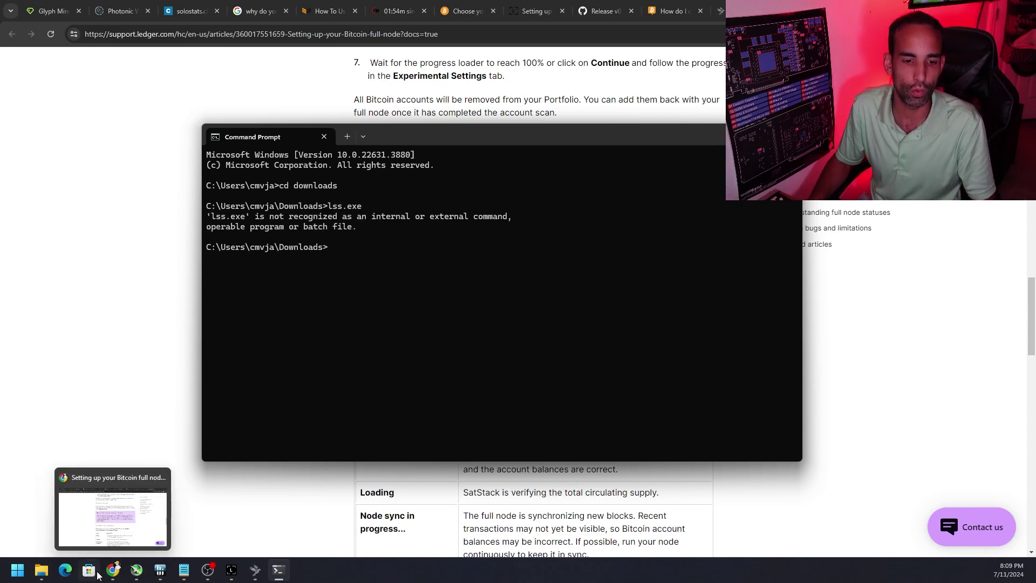
mouse_move(41, 570)
left_click(48, 511)
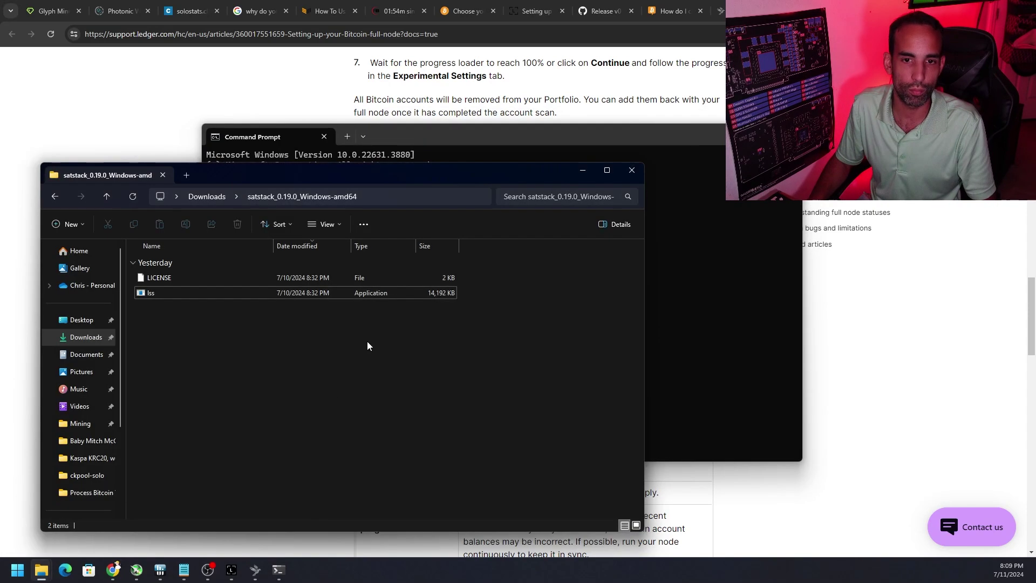
left_click(416, 197)
key("ctrl+c")
- Change the Command Prompt directory to the copied satstack_0.19.0_Windows-amd64 path and run lss.exe there
left_click(626, 160)
type("cd")
key("ctrl+v")
key("Return")
type("l")
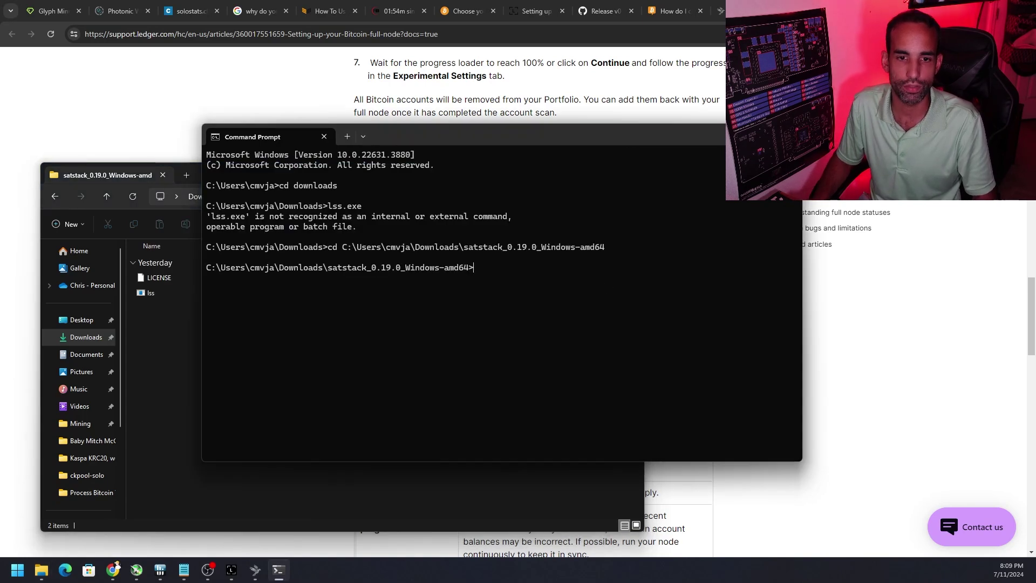
type("ss.exe")
key("Return")
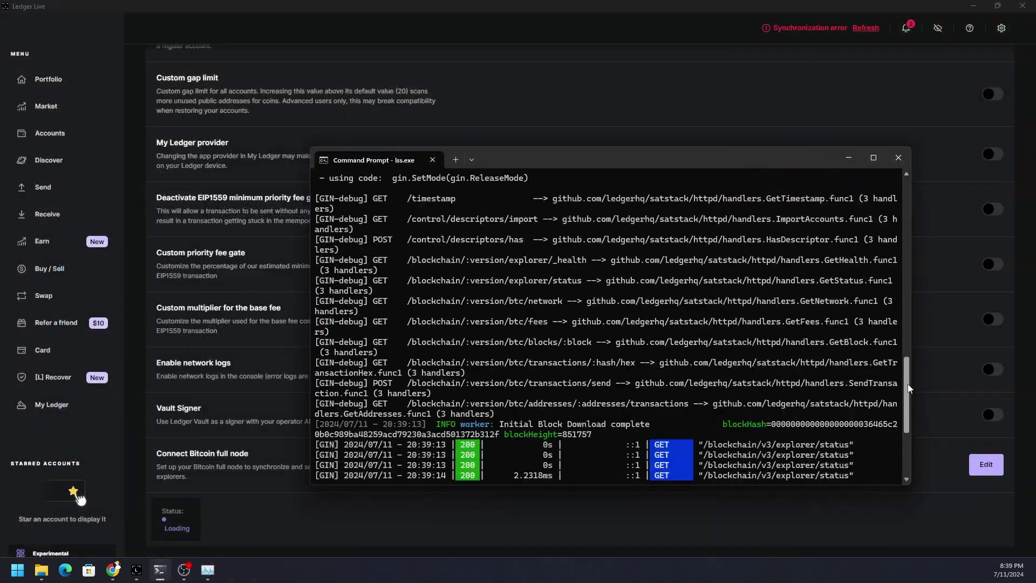
- Review the Command Prompt history of SatStack runs, including the lss.exe --help flags, the --unload-wallet run and the latest lss.exe log
left_click_drag(906, 430, 904, 216)
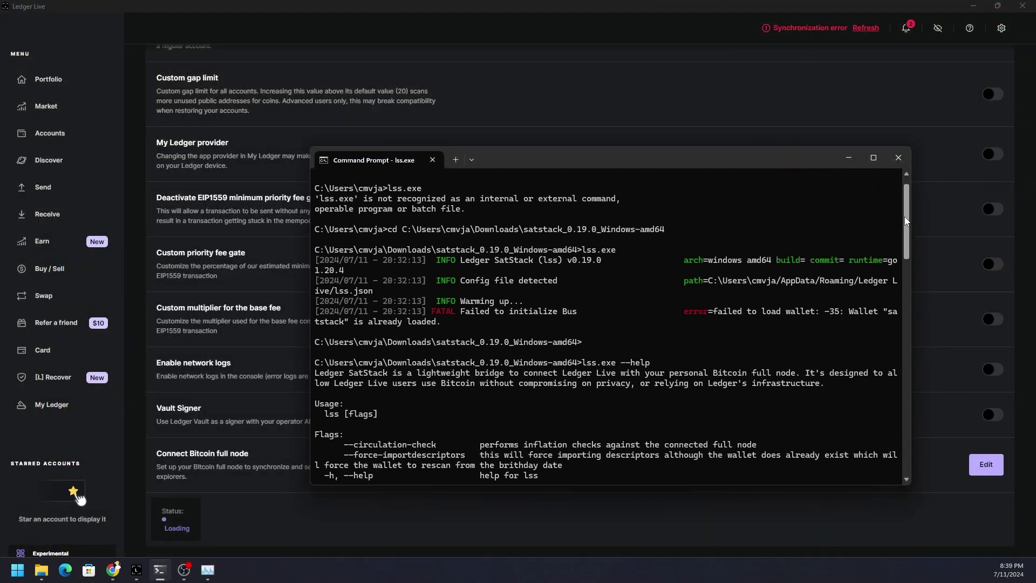
left_click_drag(905, 216, 902, 249)
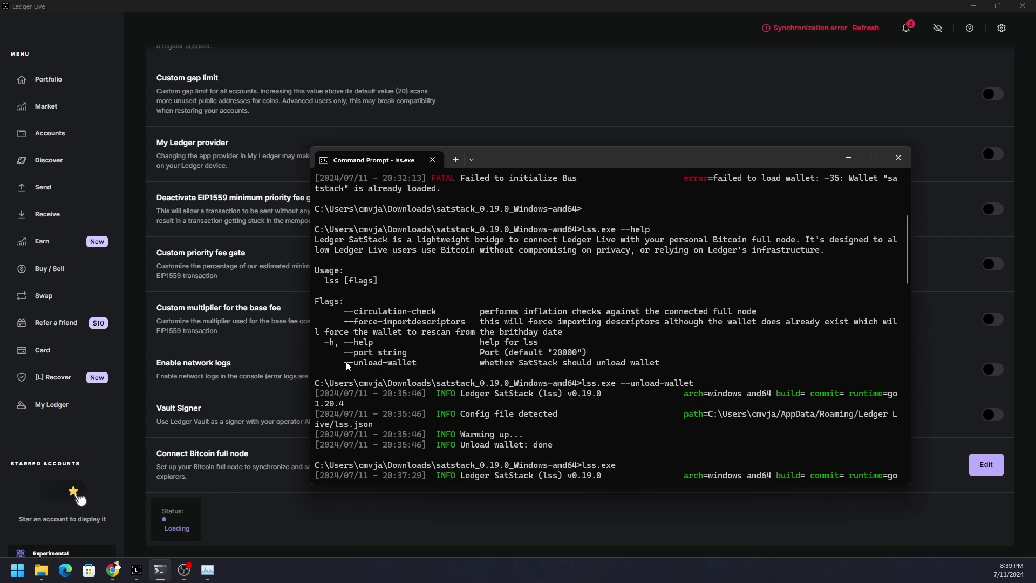
left_click_drag(904, 263, 906, 281)
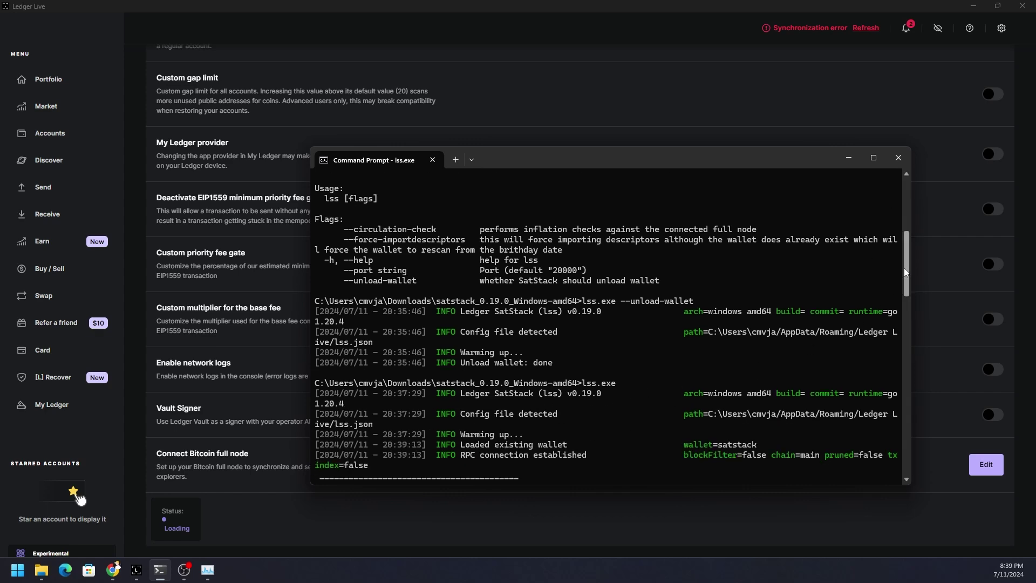
left_click_drag(906, 272, 905, 465)
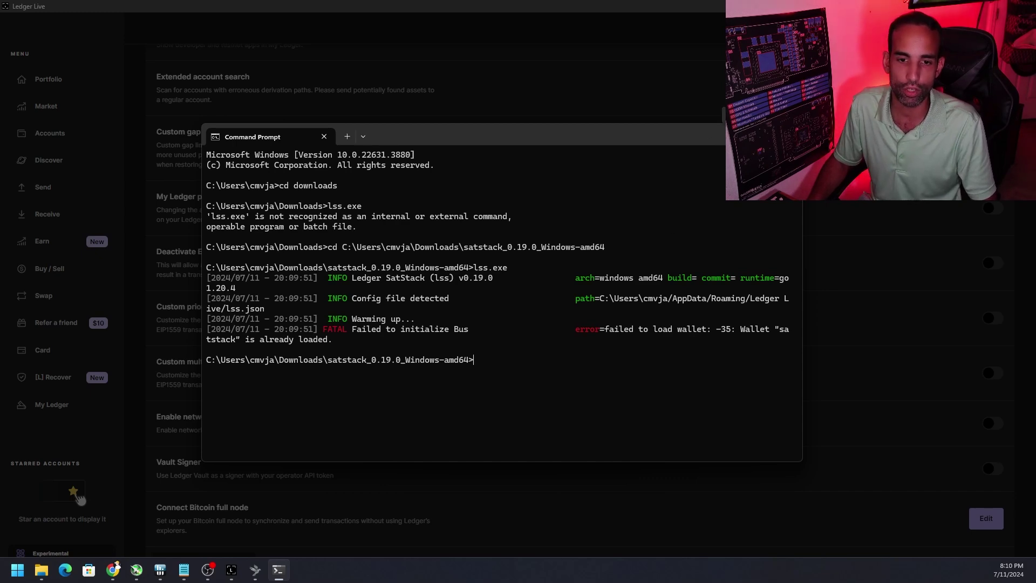
- Return to Ledger's full node article in the browser and reread the node connection and SatStack account configuration instructions, up to step 7
left_click(79, 499)
left_click(118, 575)
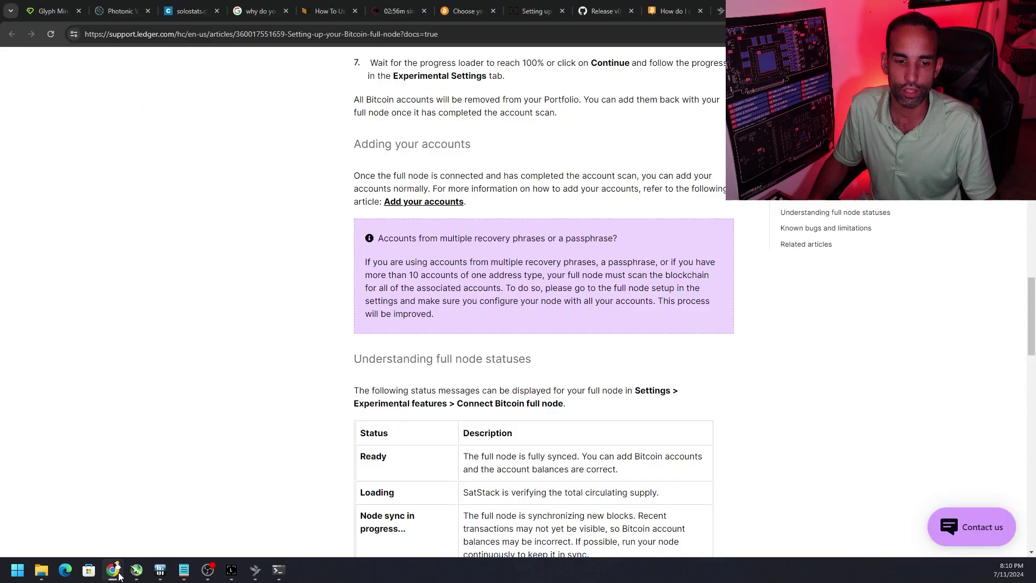
scroll(579, 282, "up", 6)
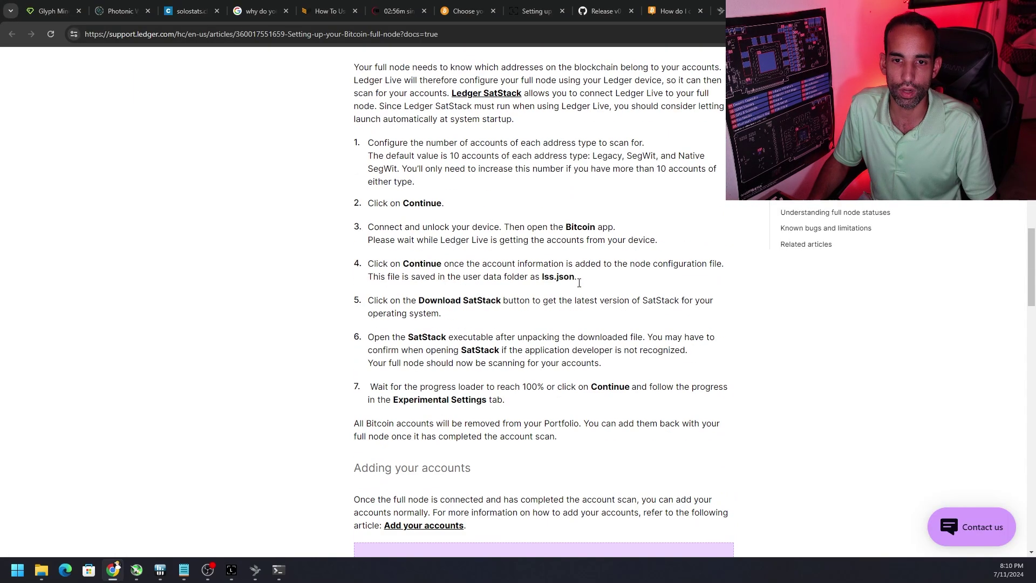
scroll(572, 299, "up", 2)
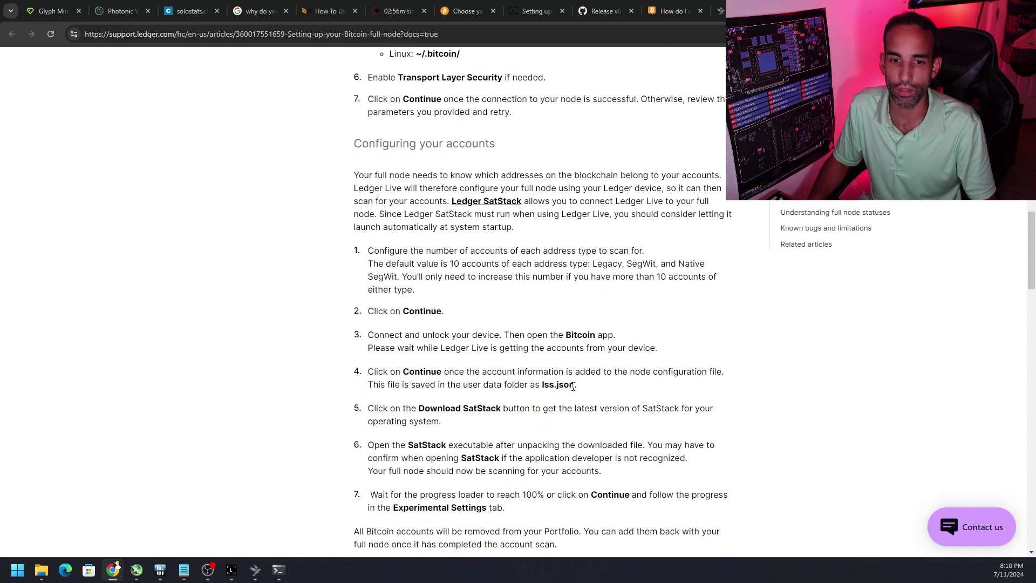
scroll(573, 386, "up", 3)
scroll(570, 366, "up", 3)
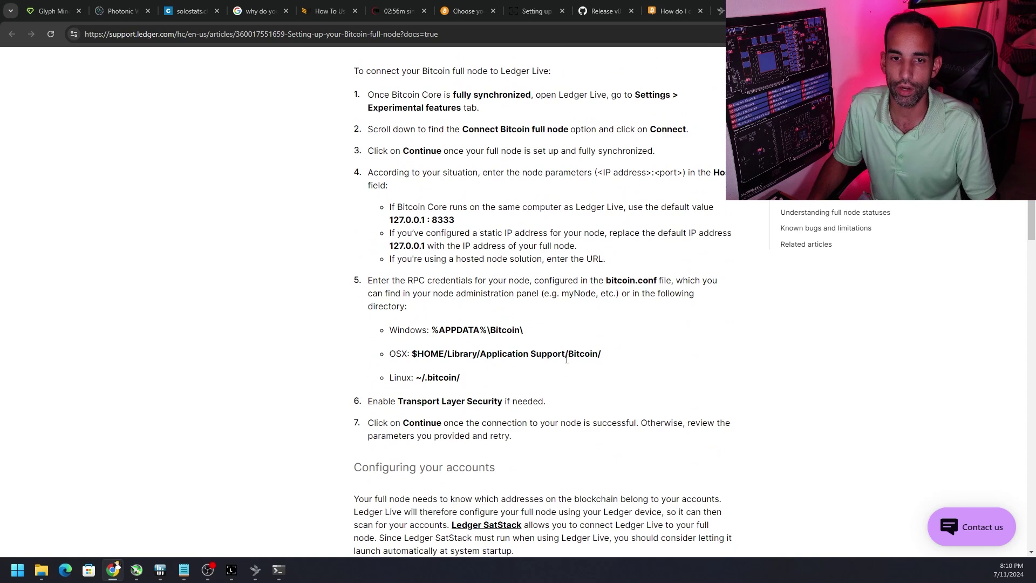
scroll(516, 330, "up", 1)
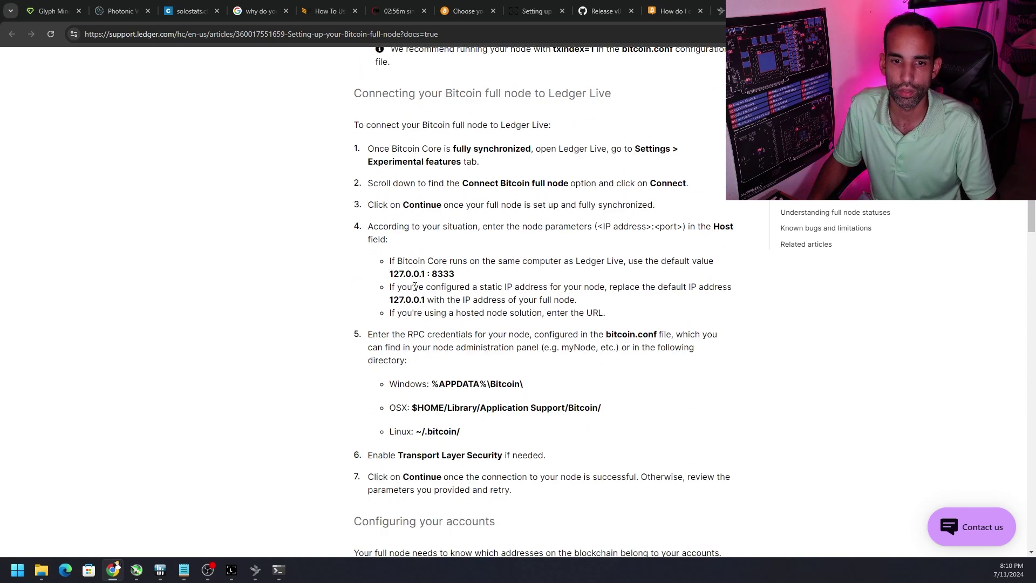
scroll(451, 327, "down", 10)
left_click_drag(369, 333, 546, 342)
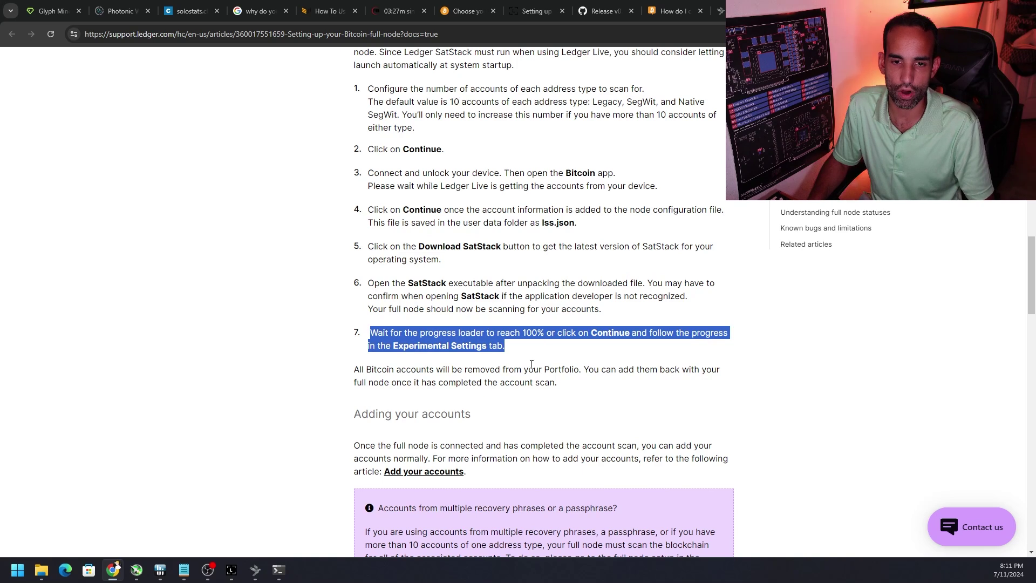
left_click(378, 334)
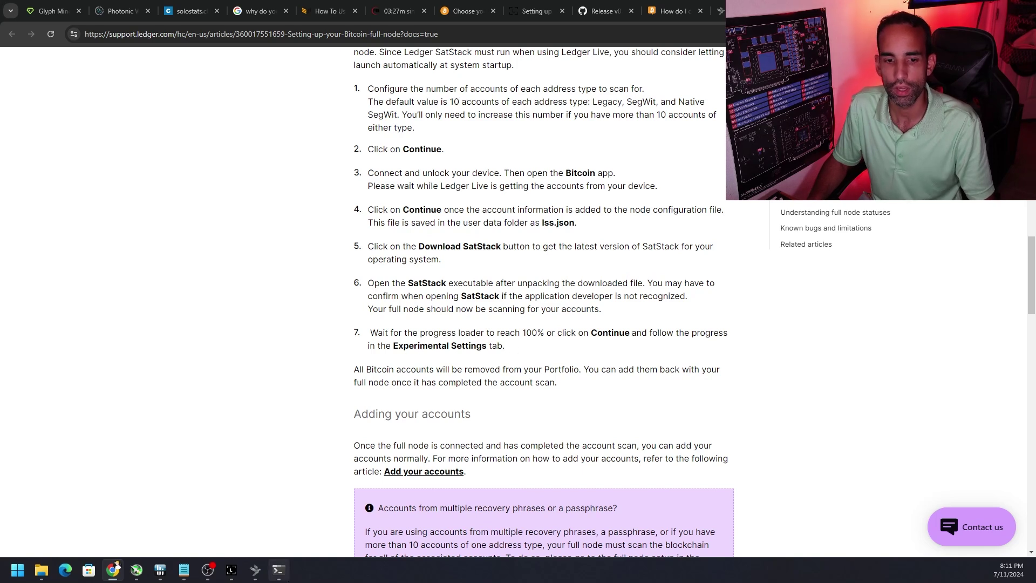
- Switch to Ledger Live, continue past the SatStack stage and reopen the Bitcoin full node settings for editing
left_click(232, 570)
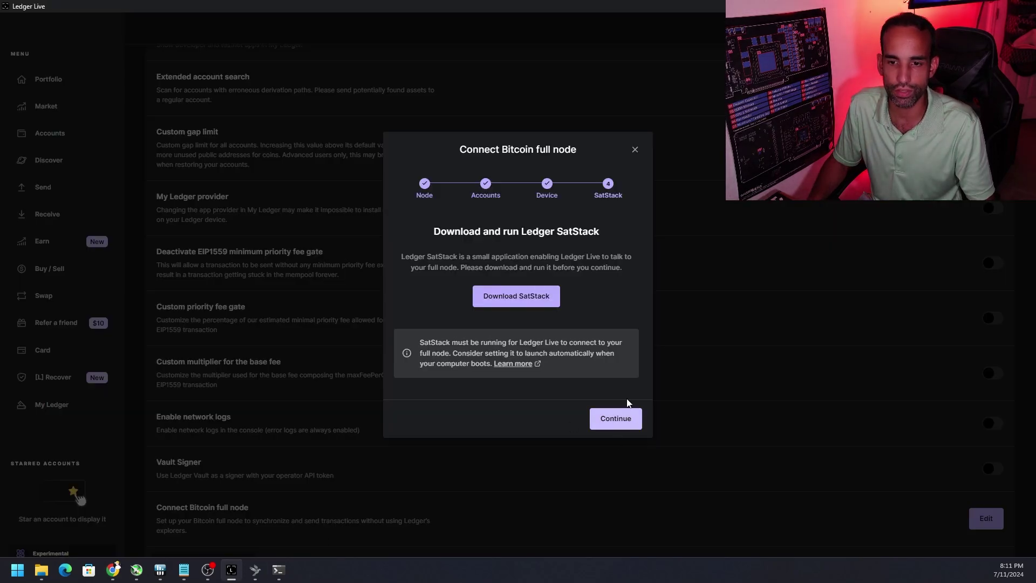
left_click(621, 416)
left_click(986, 519)
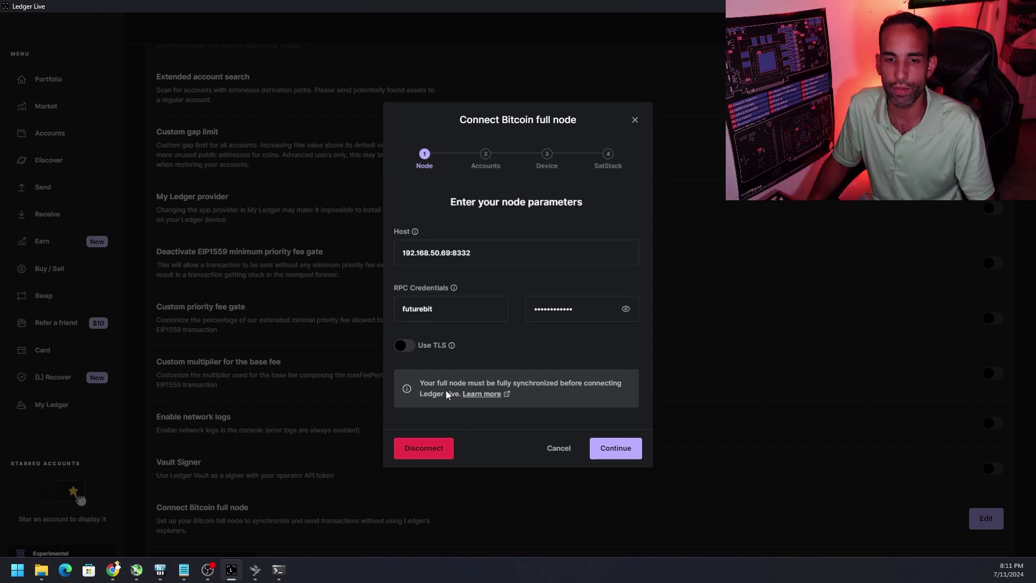
- Open the full node's disconnect confirmation, dismiss it without disconnecting, and check the node status under Connect Bitcoin full node
left_click(426, 443)
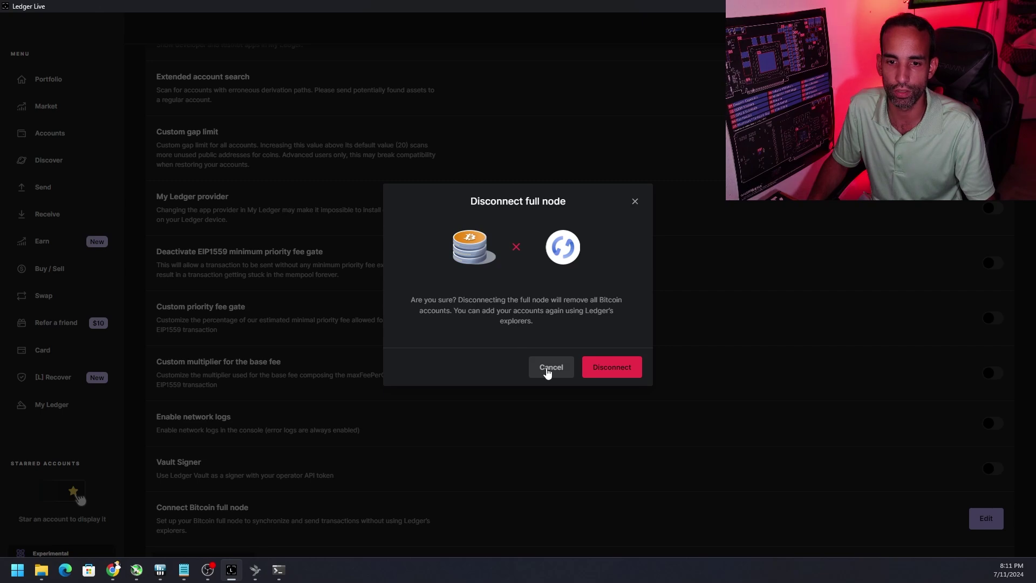
left_click(635, 201)
scroll(671, 412, "down", 1)
mouse_move(157, 531)
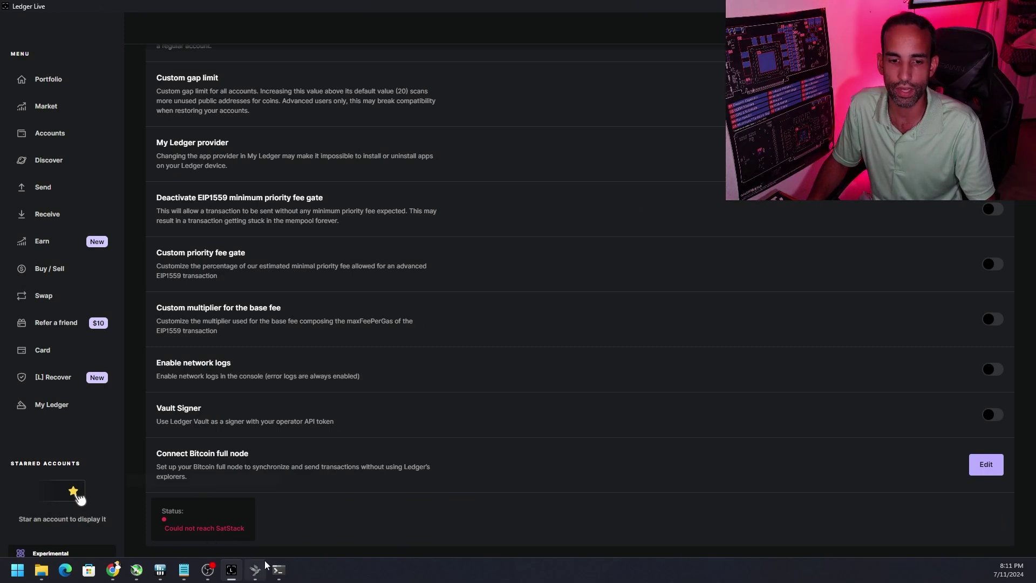
- Close the Command Prompt and return to Ledger's article at the section on adding accounts and full node statuses
left_click(279, 571)
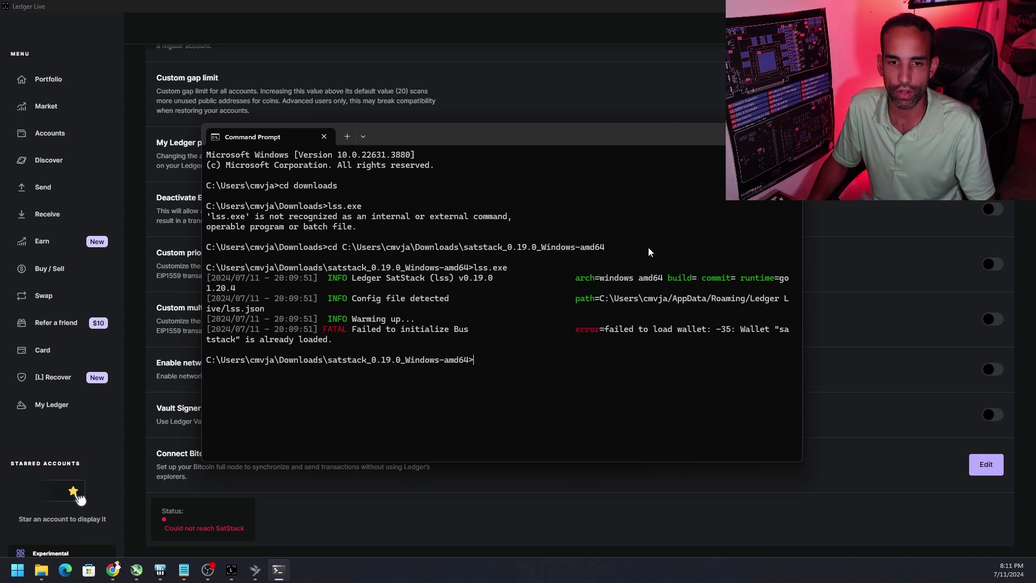
key("alt+F4")
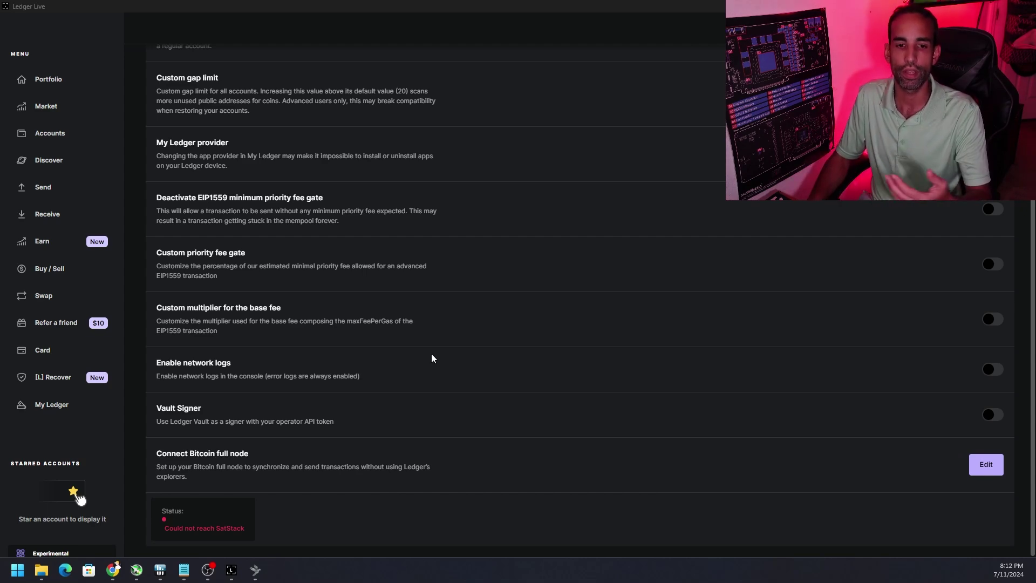
key("alt+Tab")
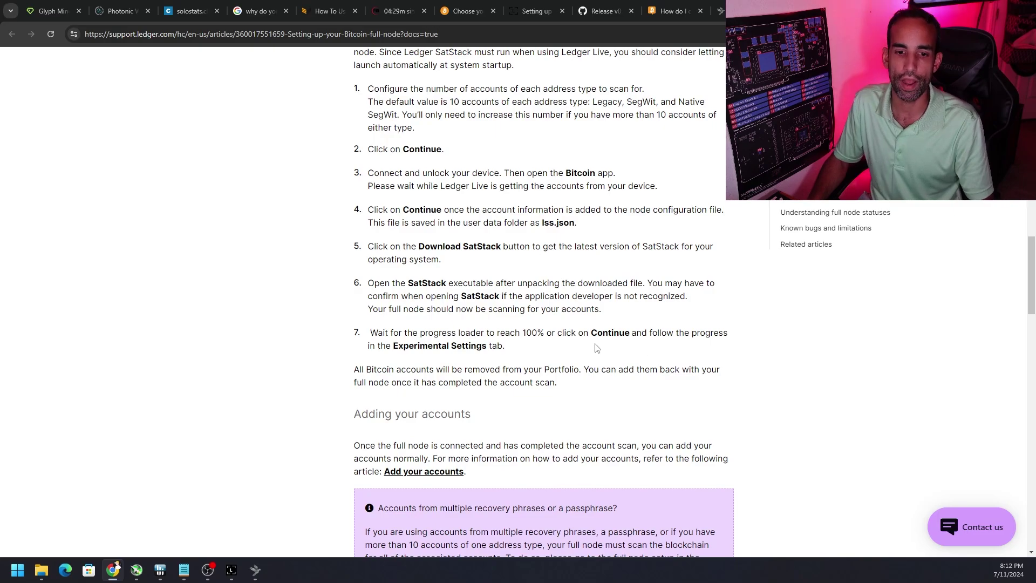
scroll(659, 350, "down", 5)
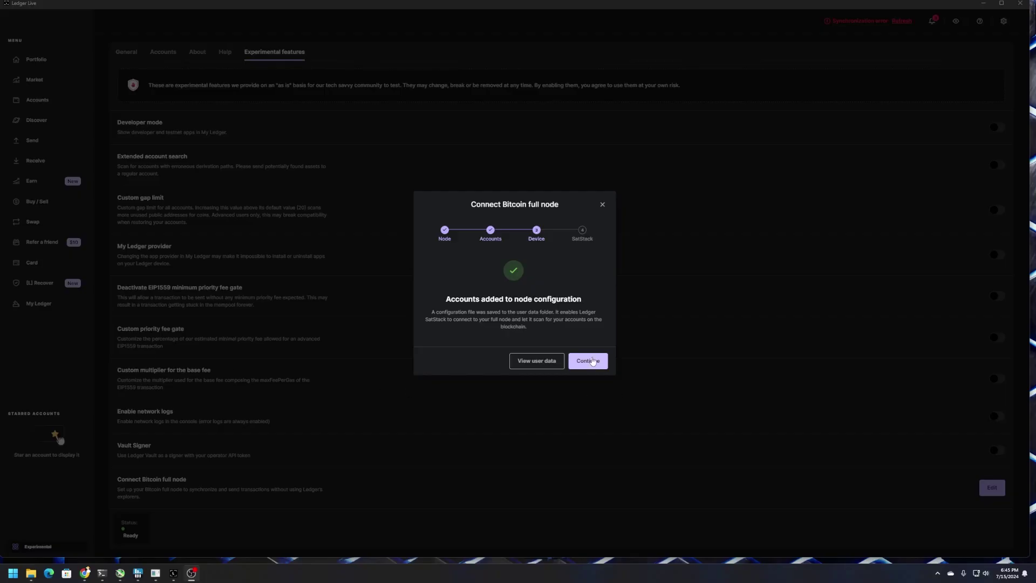
- Continue through the Device and SatStack stages in Ledger Live and finish the Connect Bitcoin full node setup
left_click(592, 361)
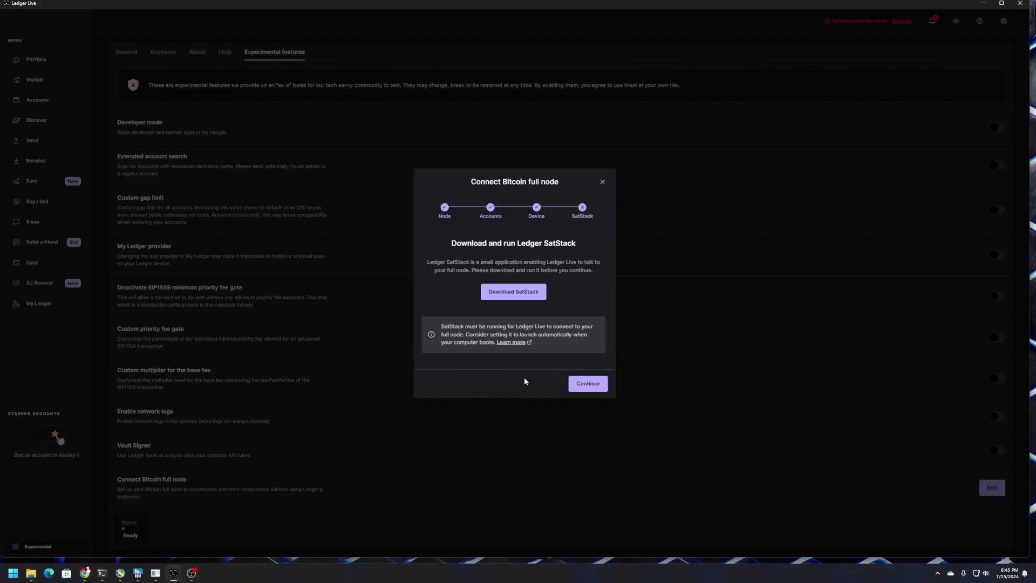
left_click(589, 384)
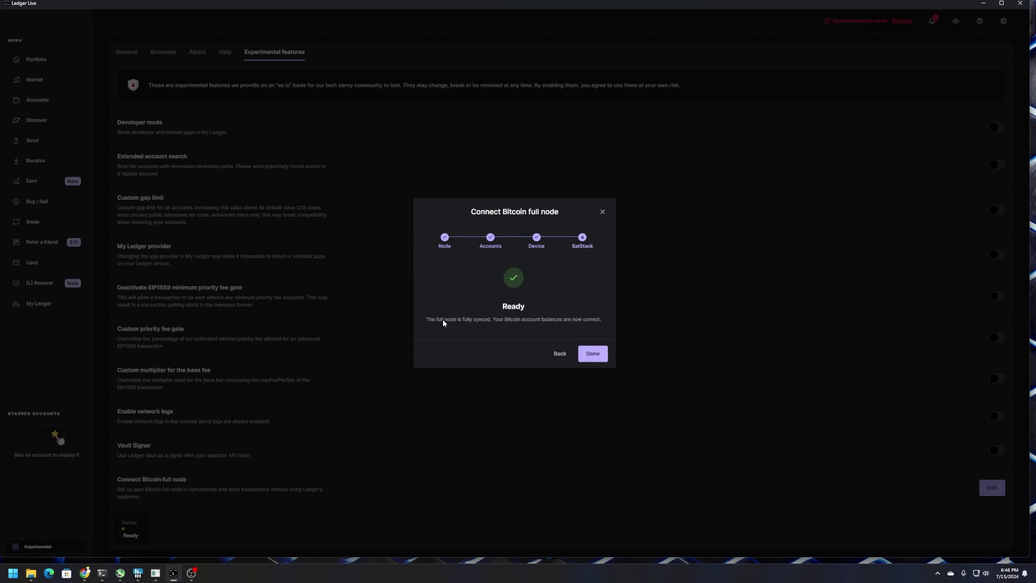
left_click(593, 353)
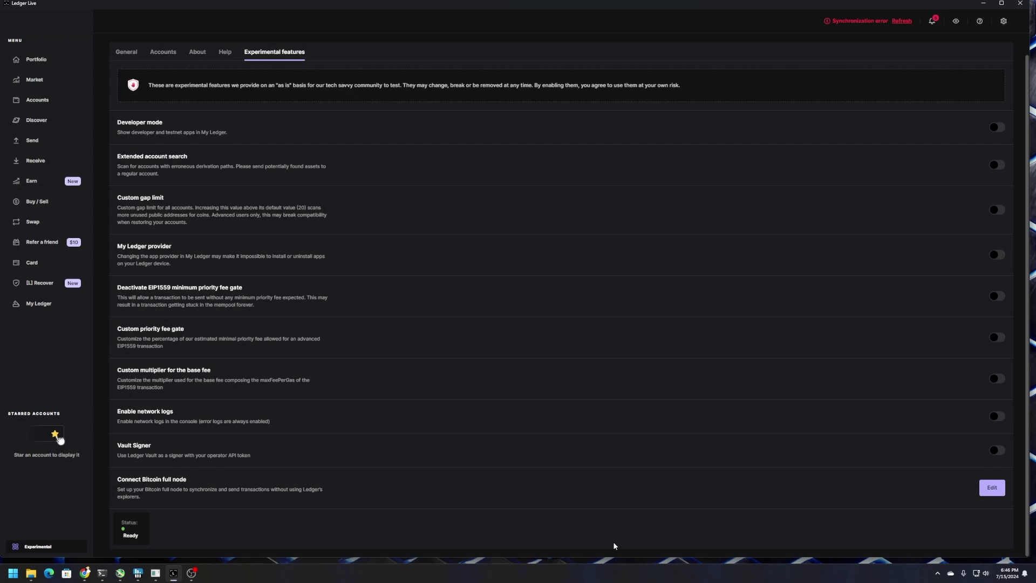